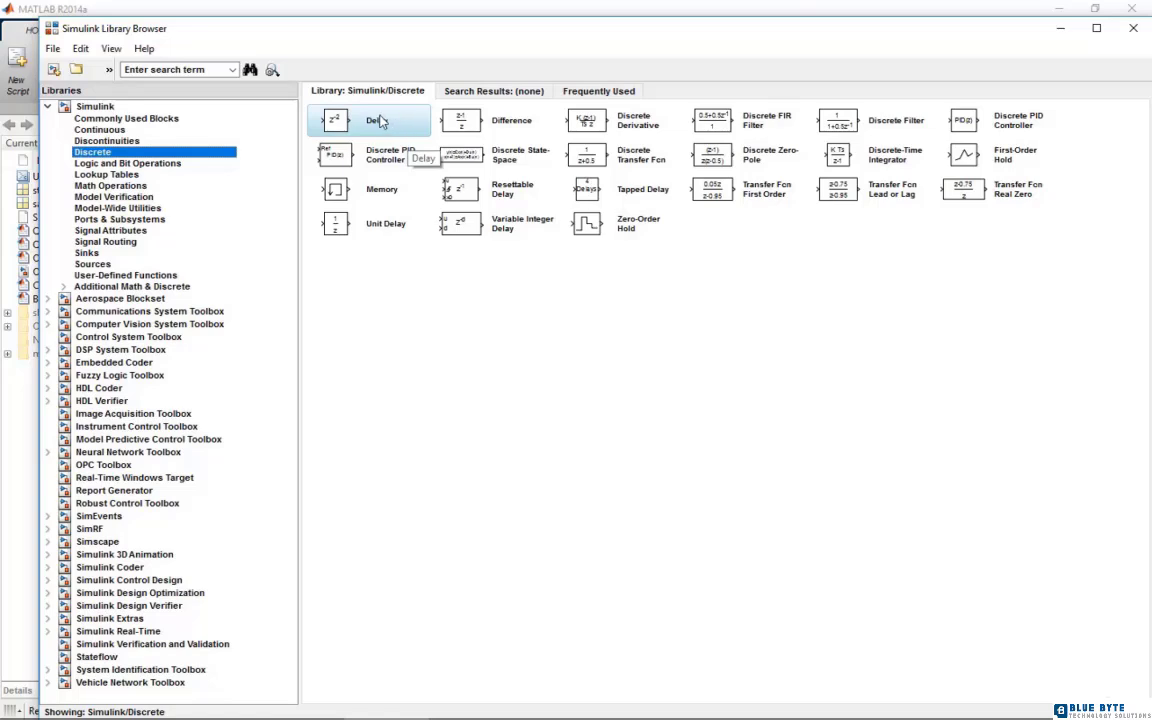
Add the Delay block from the Simulink Discrete library to a new model
click(175, 132)
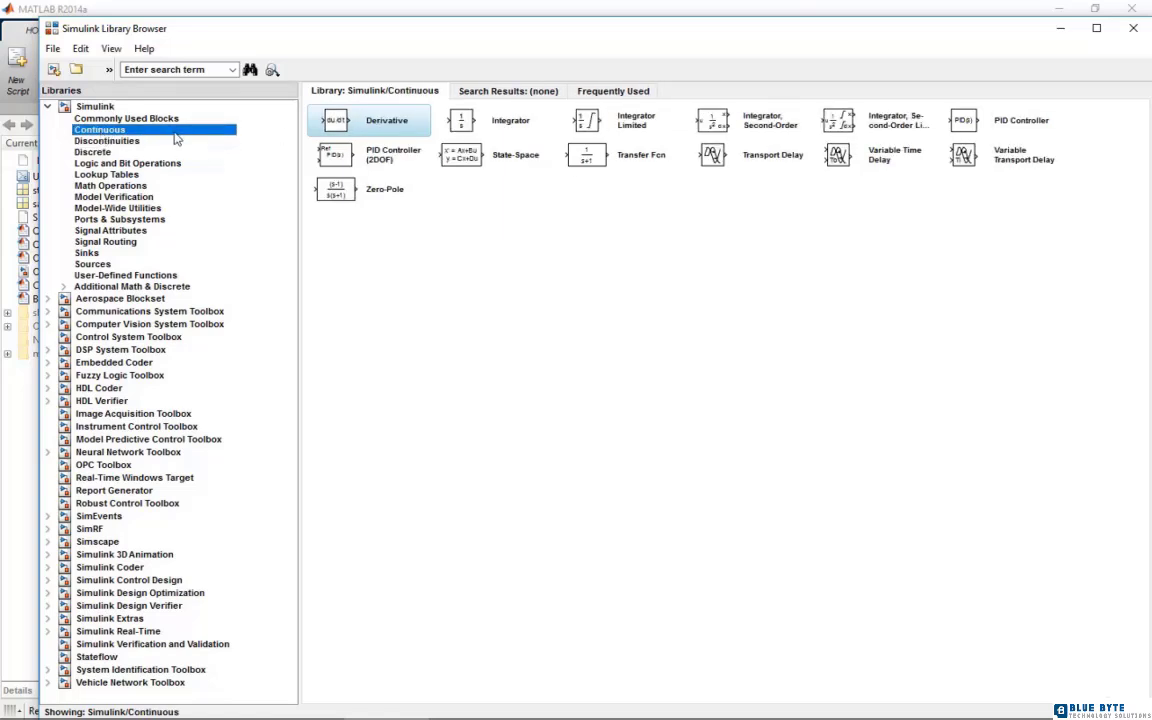
click(749, 169)
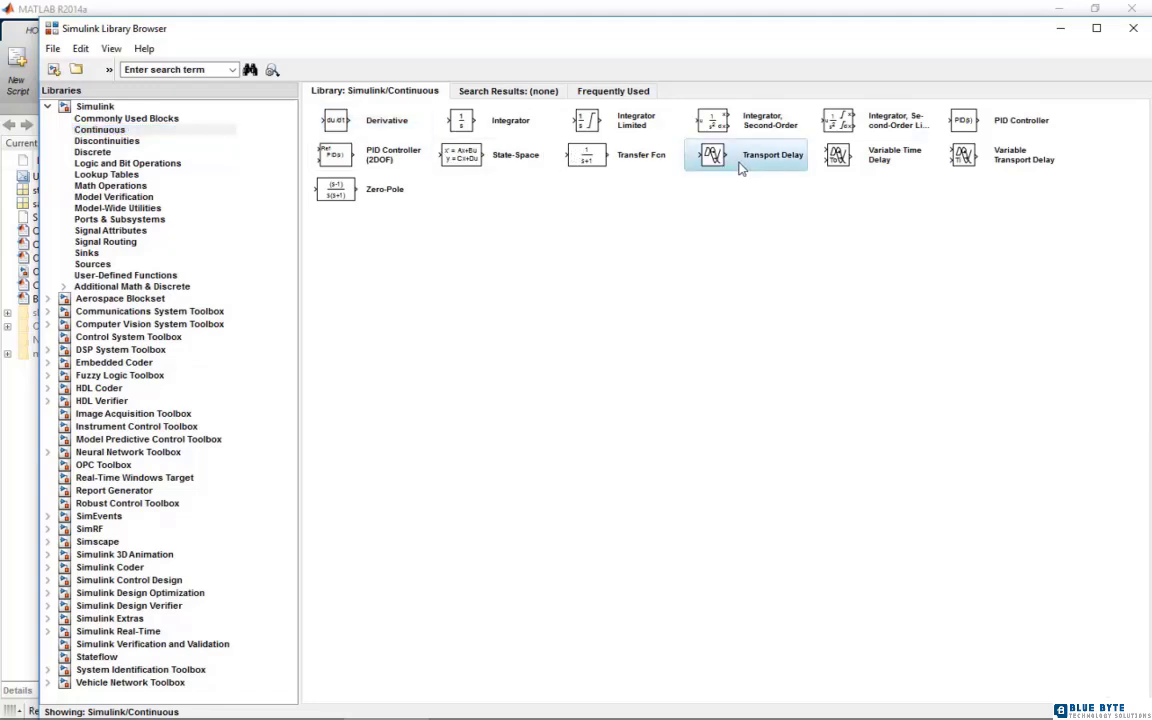
click(100, 141)
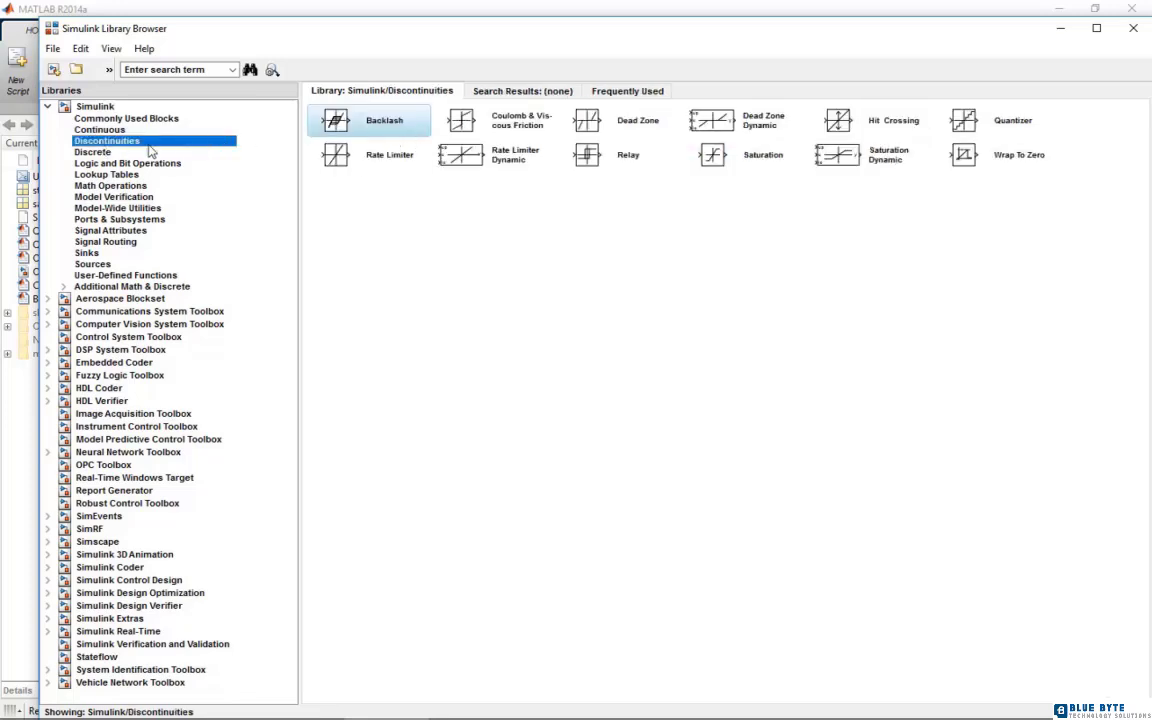
click(96, 152)
right_click(345, 132)
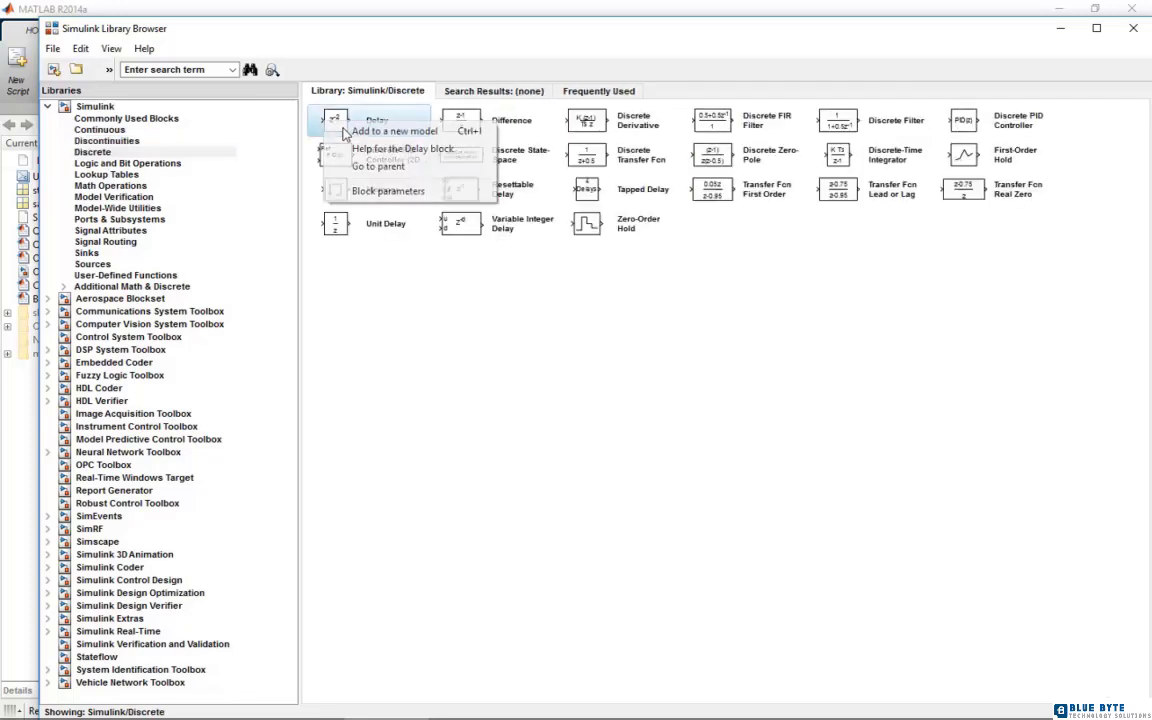
click(357, 124)
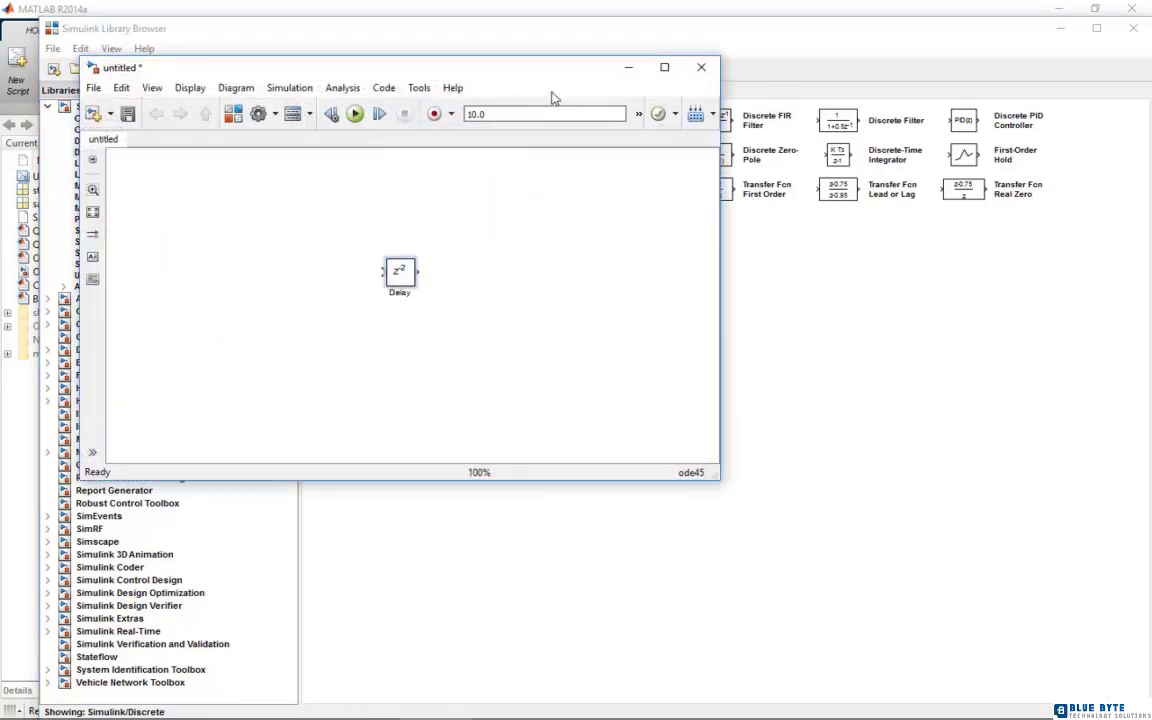
drag(500, 67, 677, 107)
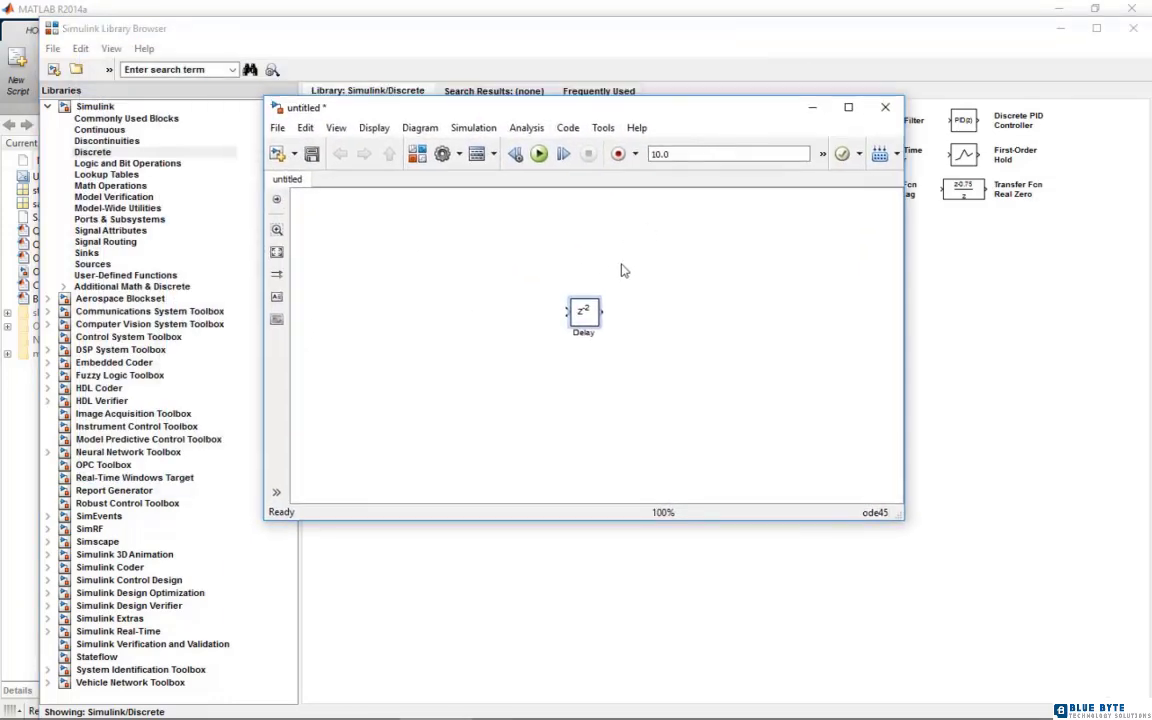
double_click(585, 318)
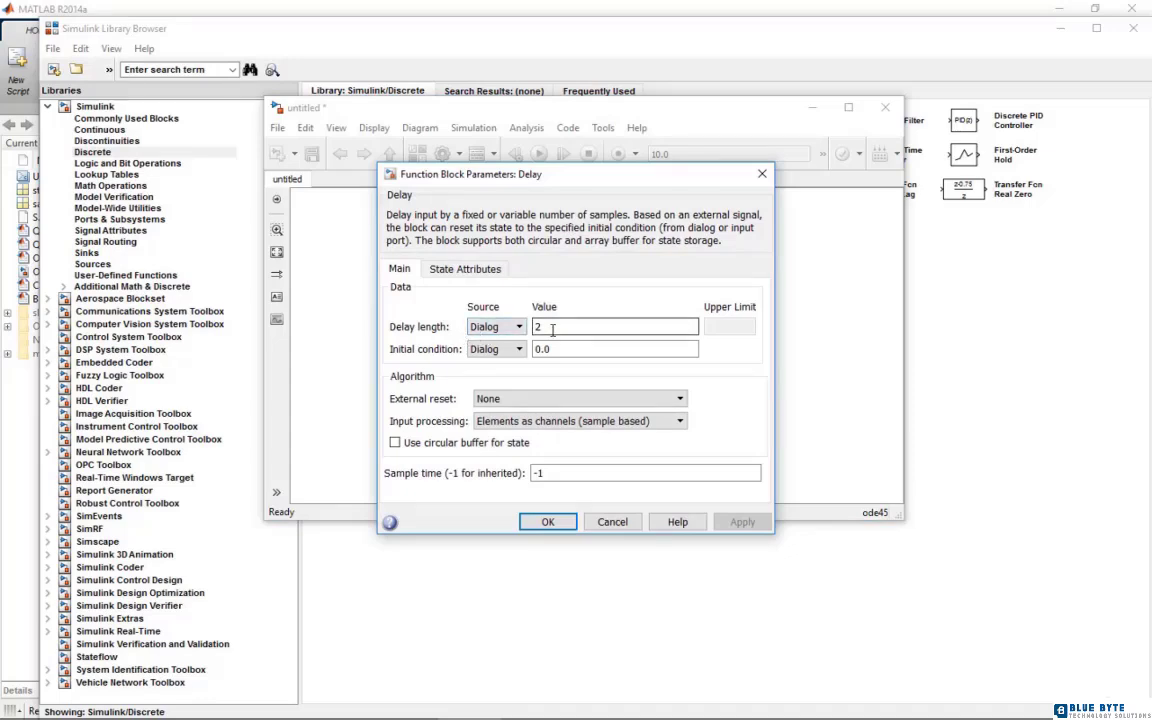
double_click(552, 329)
text(3)
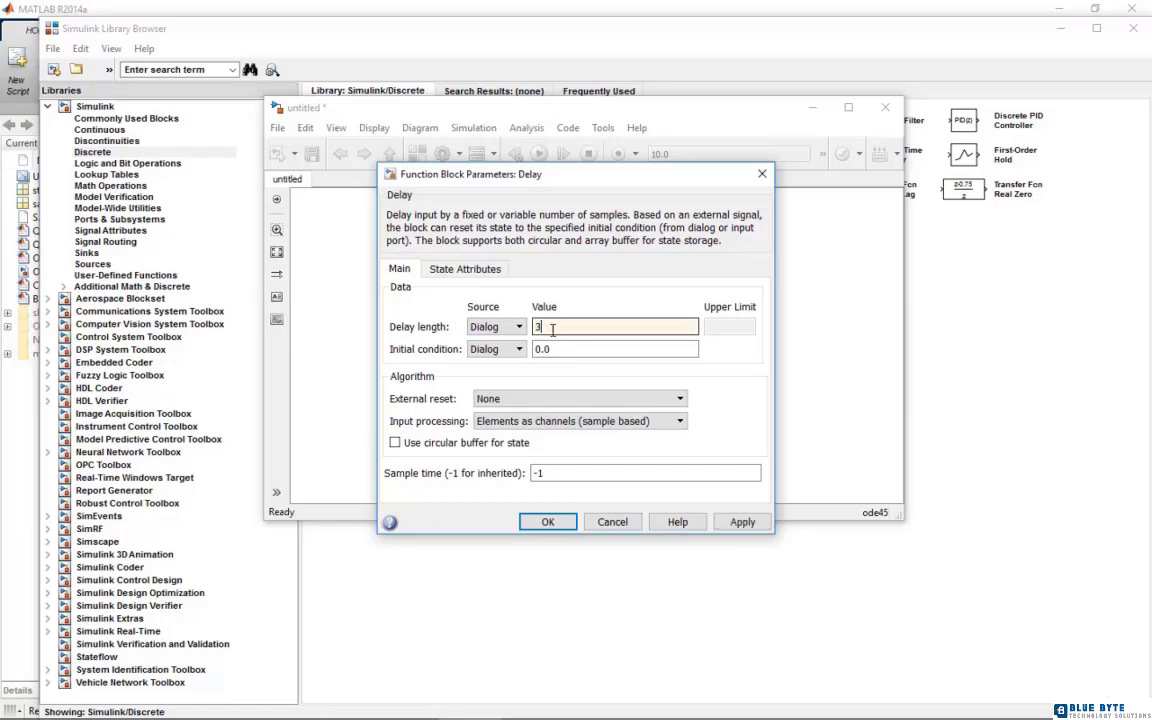
text(2)
click(612, 522)
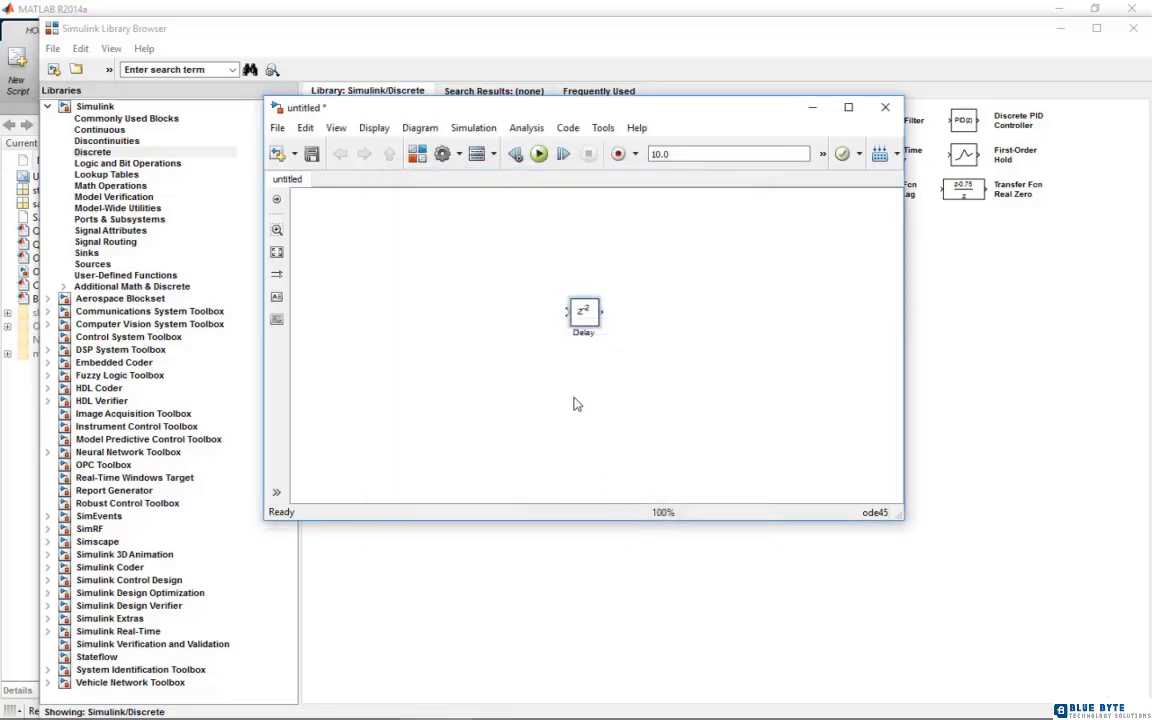
Maximize the model window and set the Delay block's sample time to 0.1 and delay length to 5
click(848, 107)
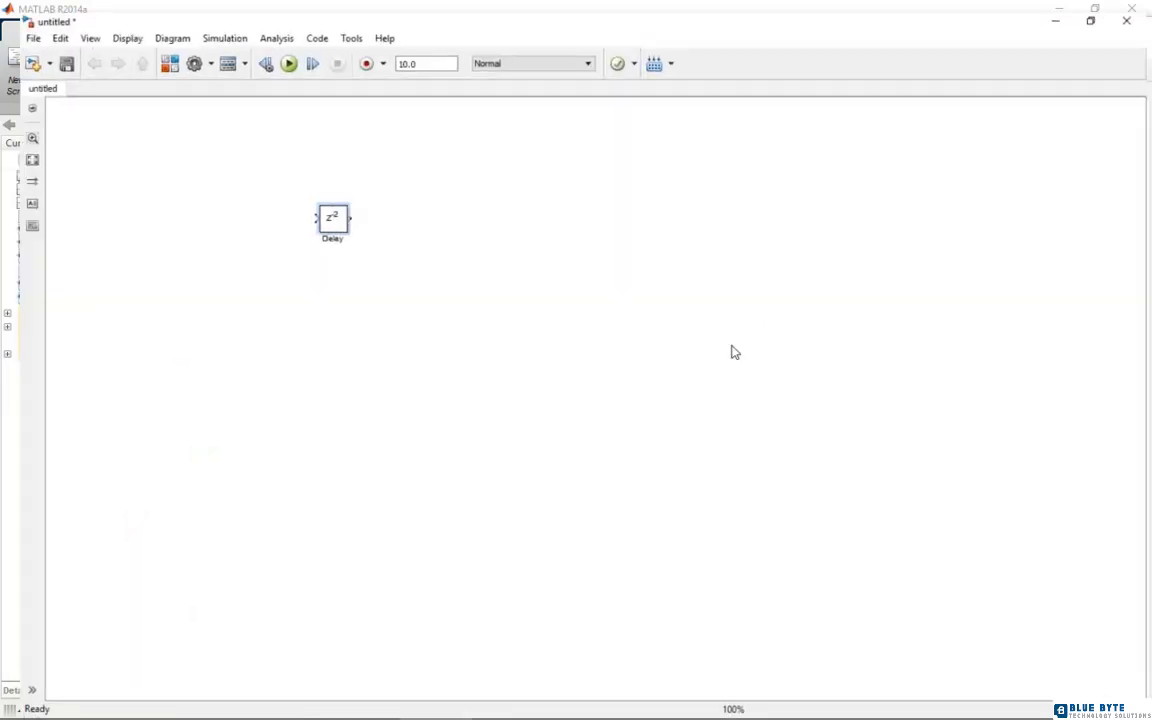
double_click(320, 211)
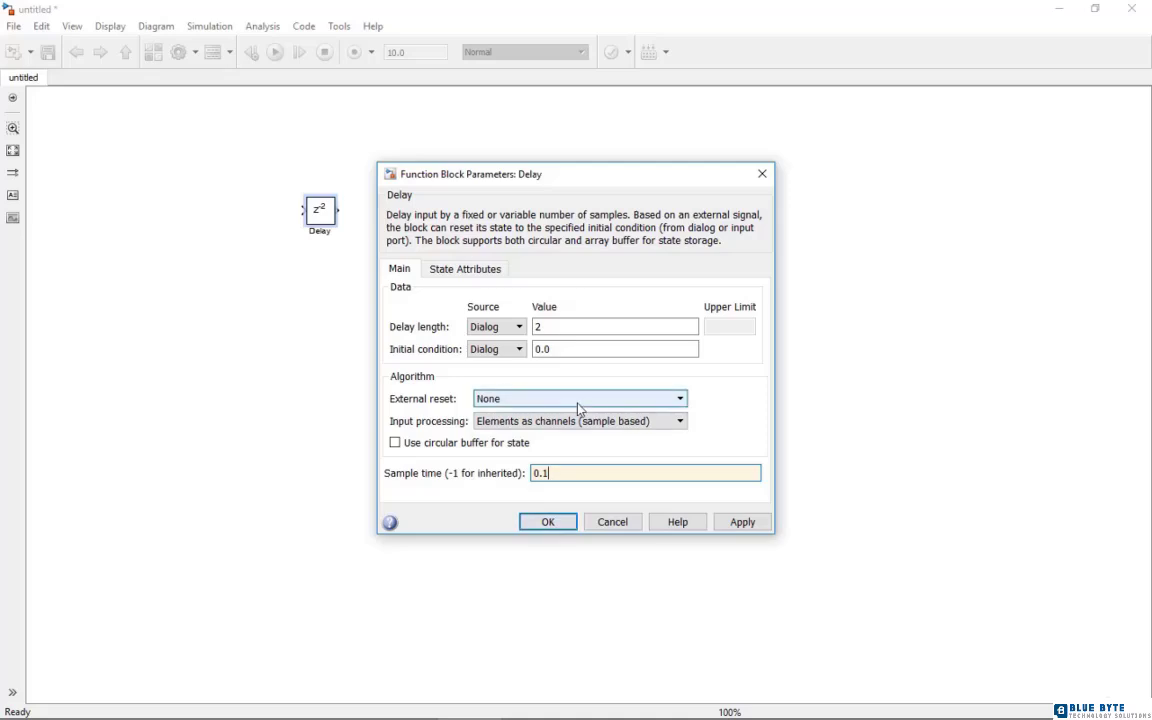
double_click(570, 331)
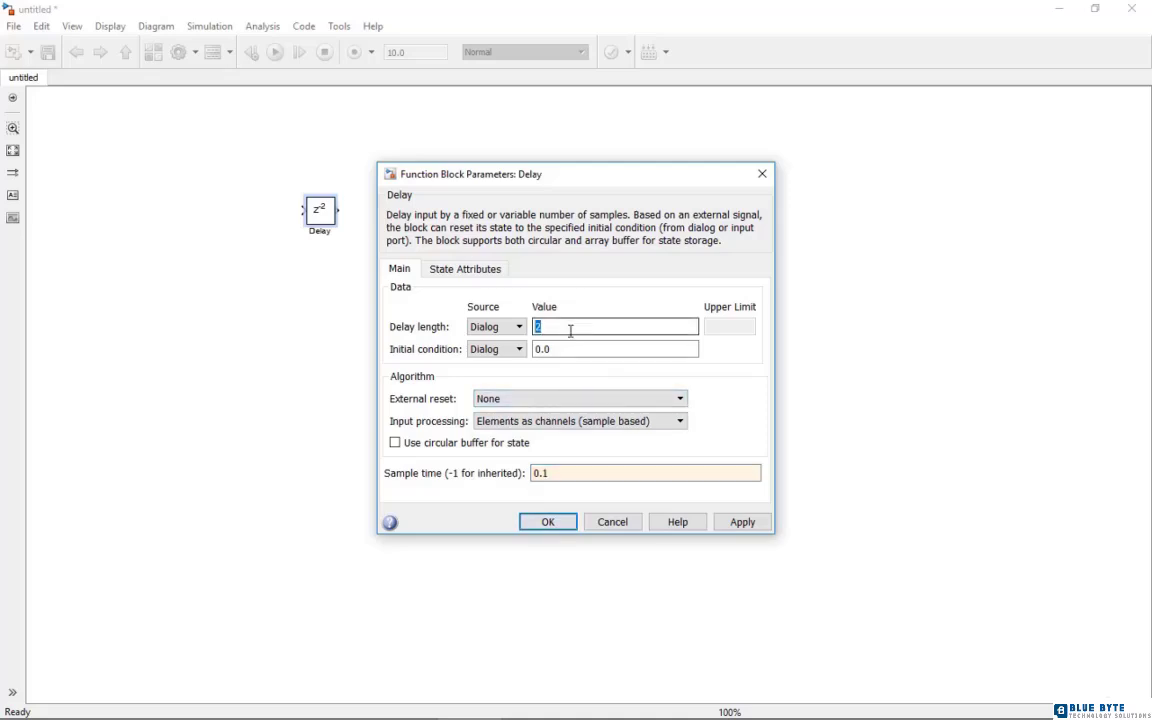
text(5)
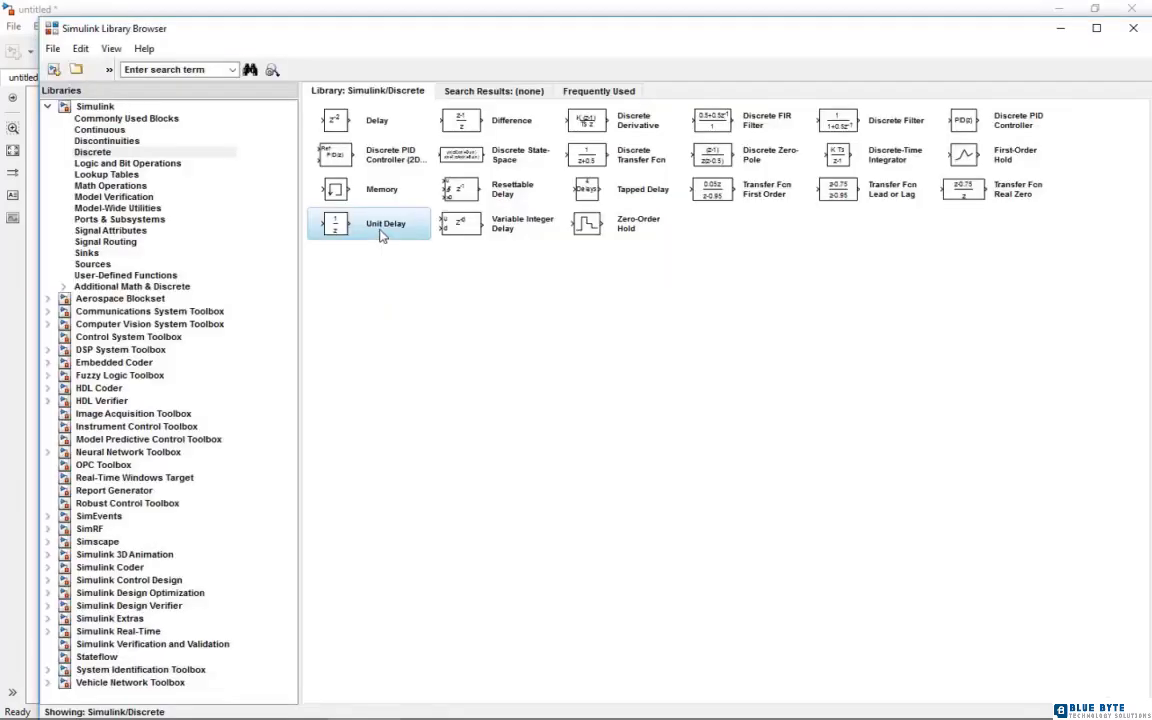
Add a Unit Delay block to the model, place it to the right of the Delay block and accept its parameters
right_click(381, 235)
click(400, 234)
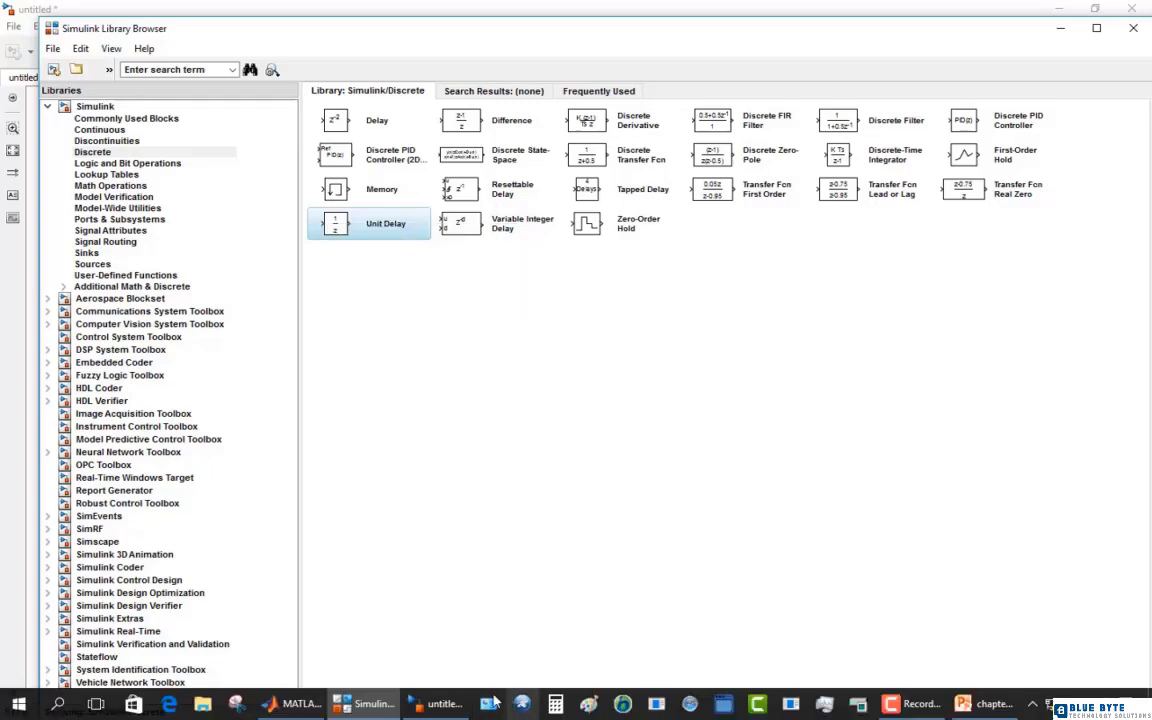
click(437, 705)
drag(578, 366, 550, 244)
double_click(549, 240)
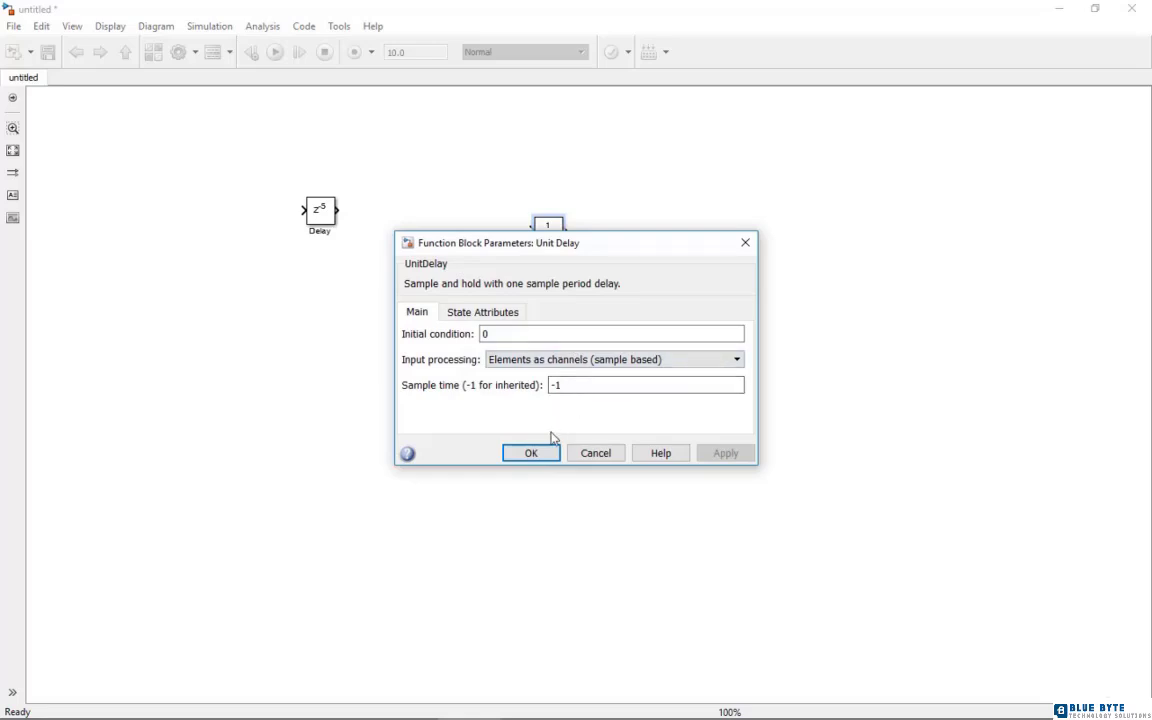
click(531, 454)
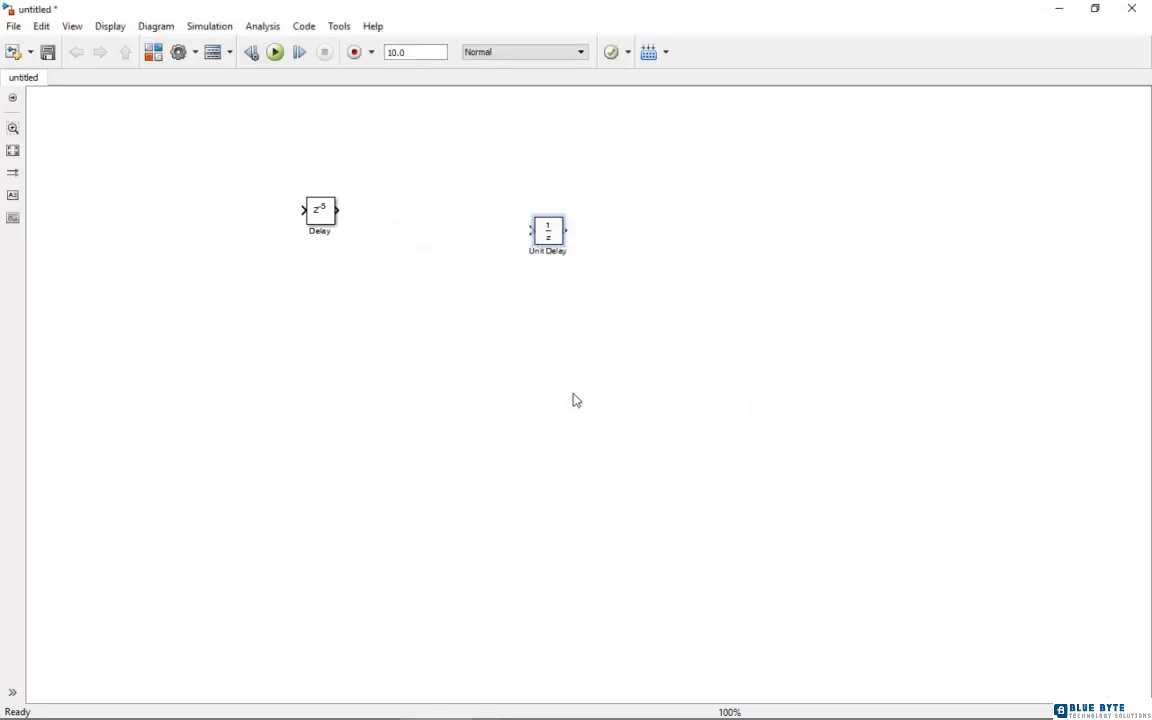
Add a Discrete Transfer Fcn block from the Discrete library to the untitled model
mouse_move(762, 712)
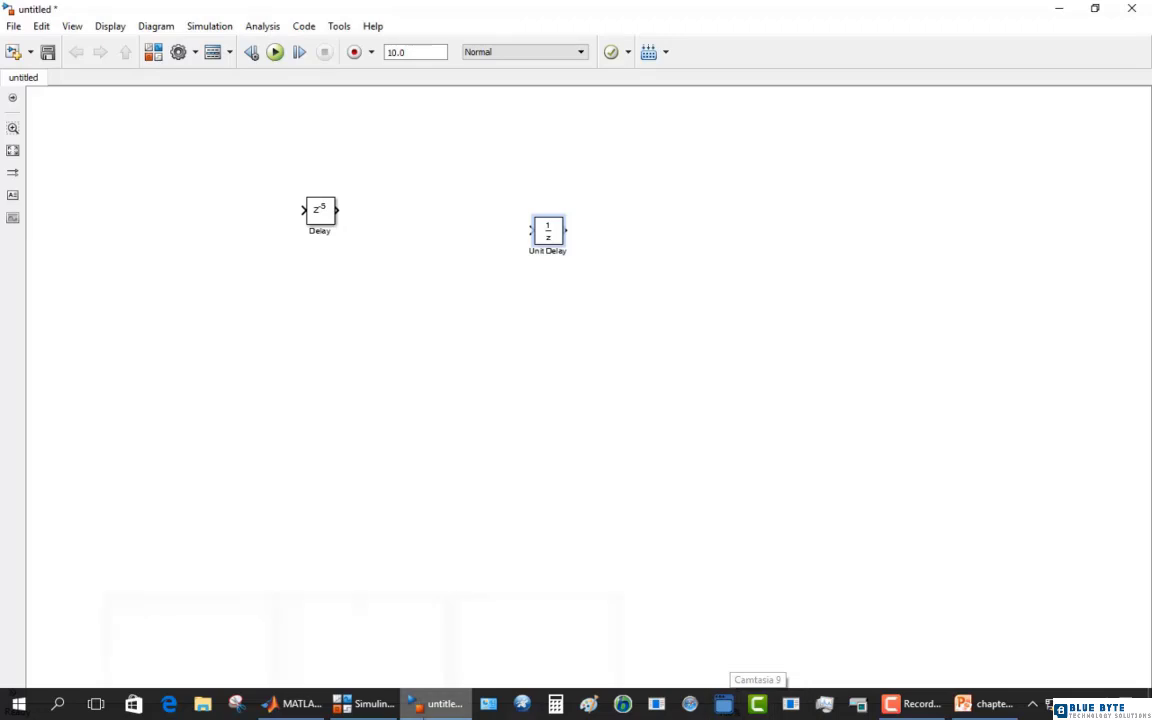
click(421, 665)
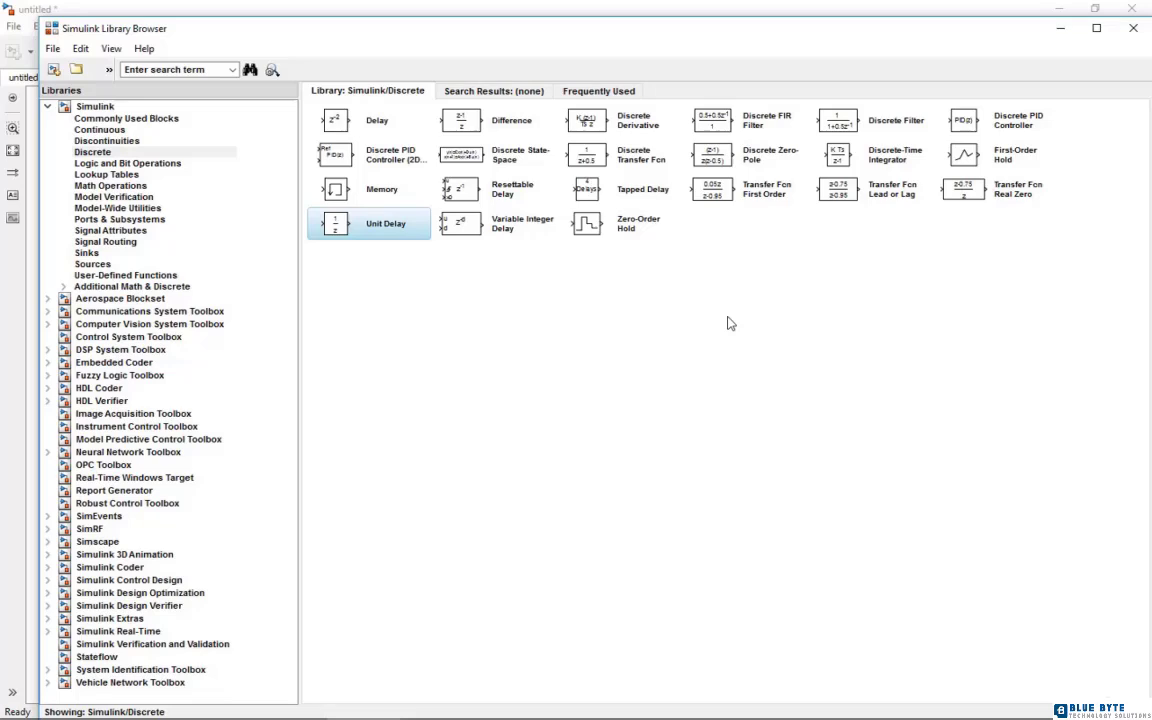
right_click(575, 157)
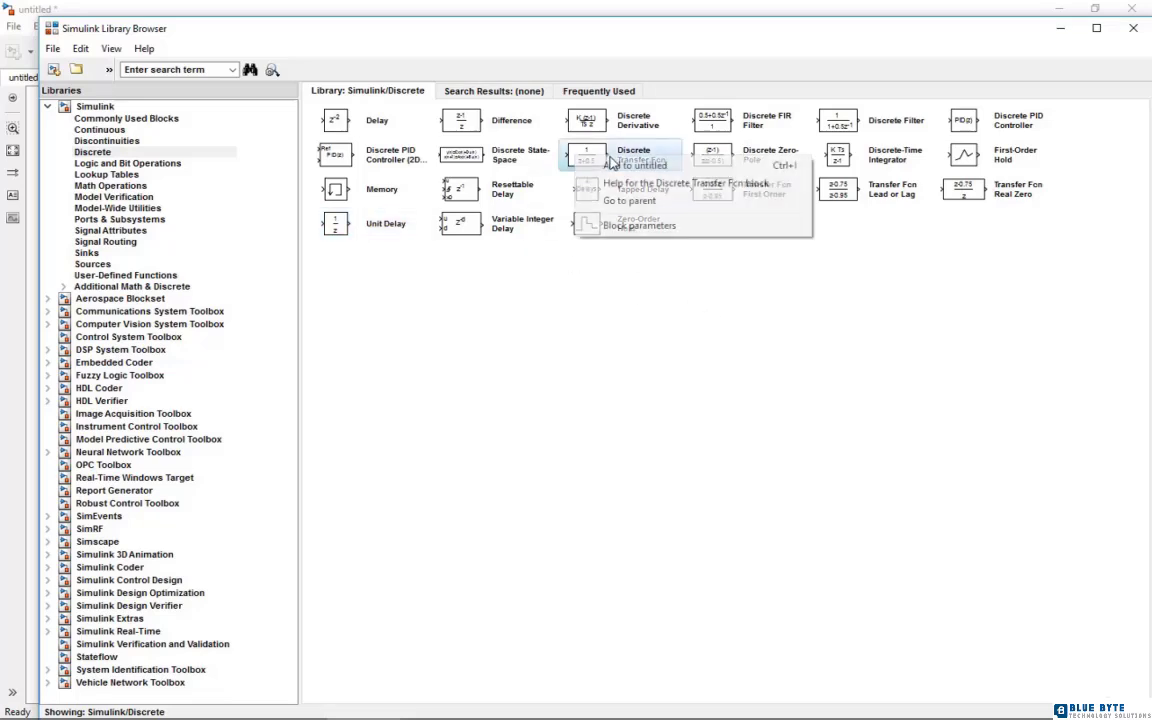
click(616, 167)
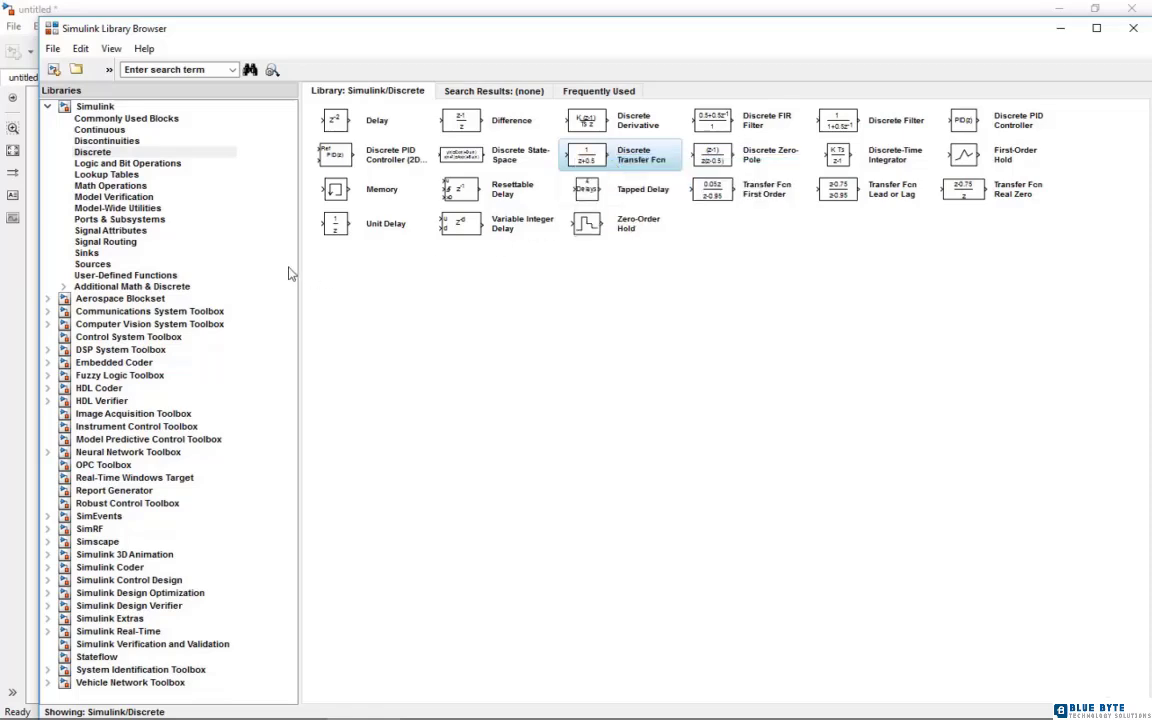
Add a Step block from the Sources library to the untitled model
click(94, 266)
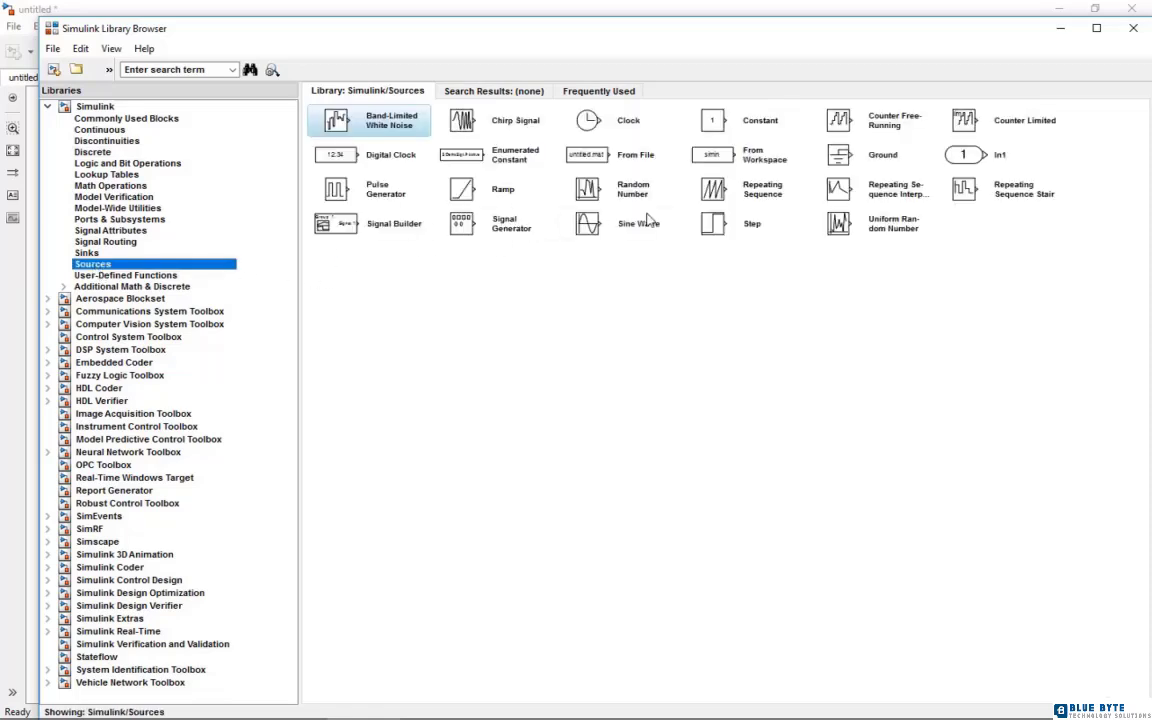
right_click(715, 222)
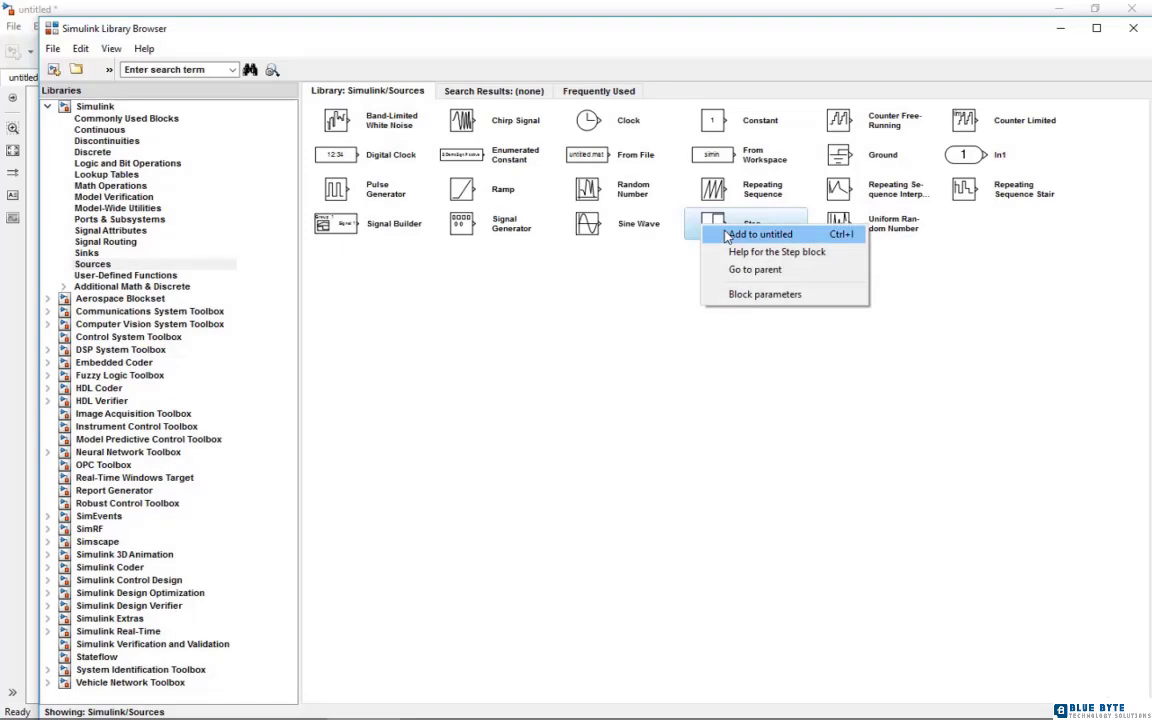
click(740, 234)
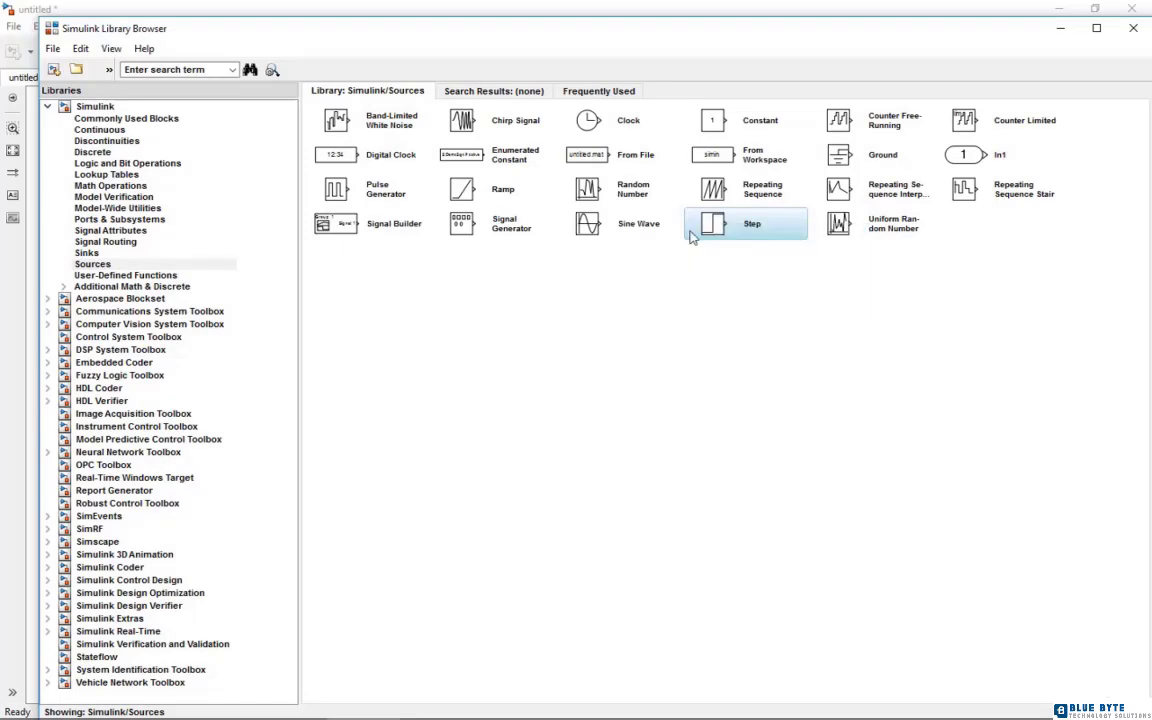
Add a Scope and a Mux from the Commonly Used Blocks library to the untitled model
click(134, 118)
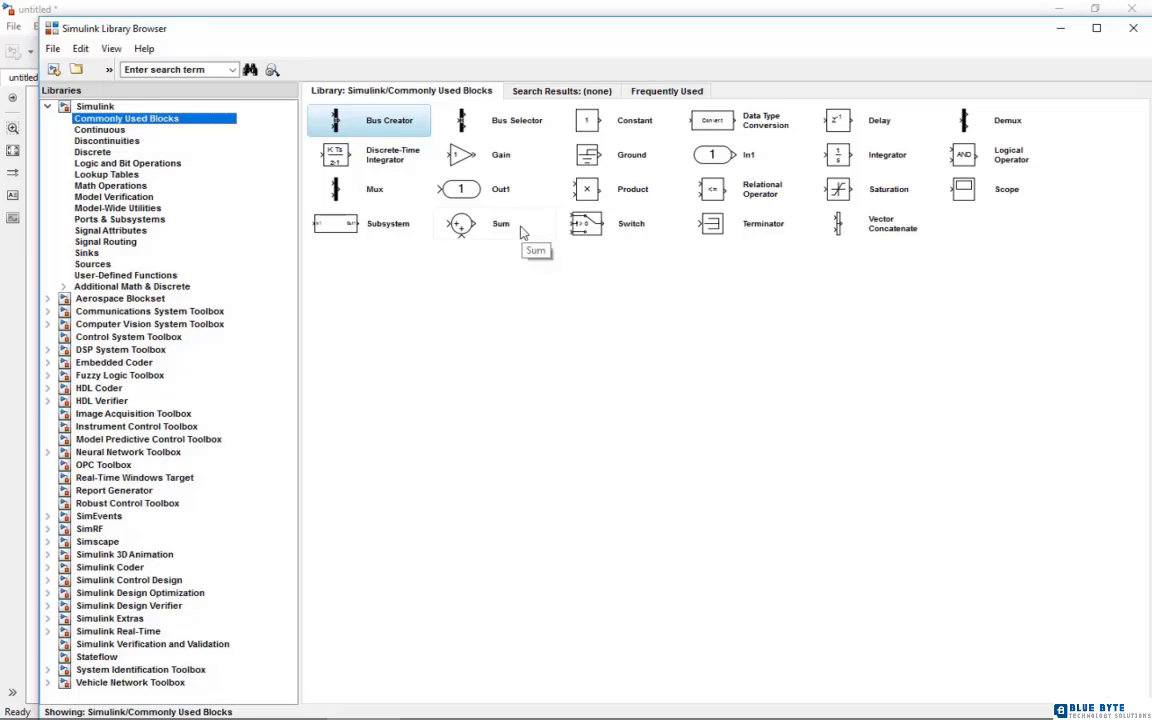
click(964, 189)
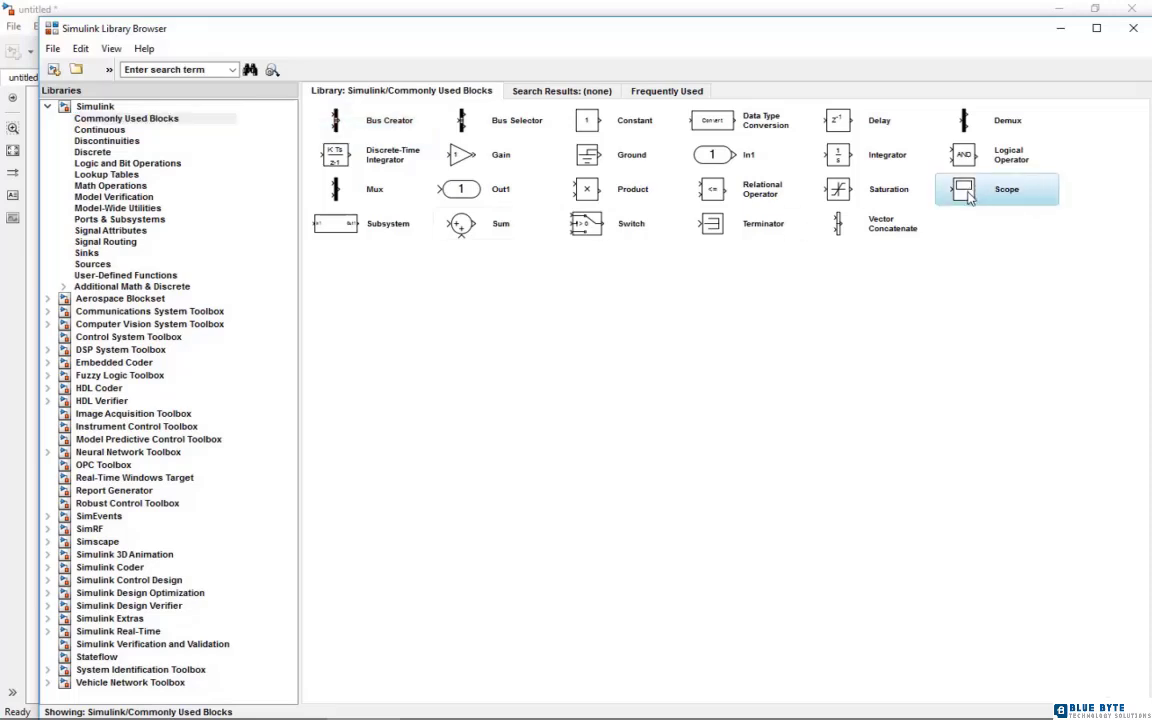
right_click(967, 193)
click(968, 199)
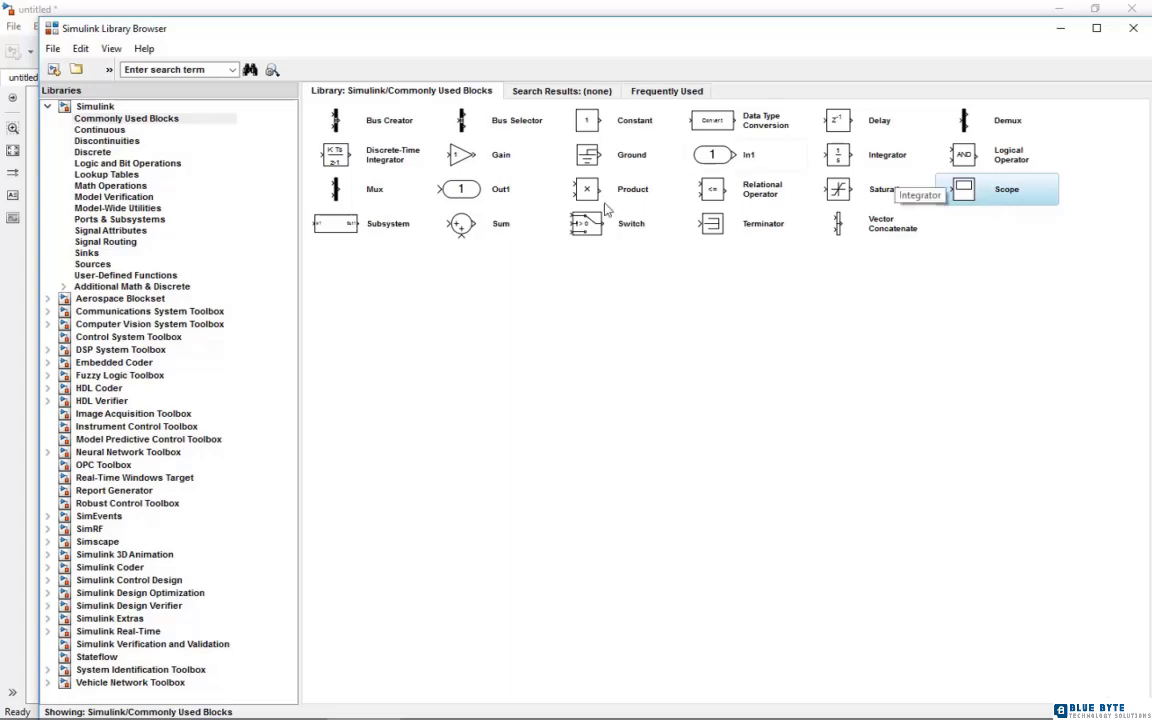
right_click(326, 189)
click(366, 200)
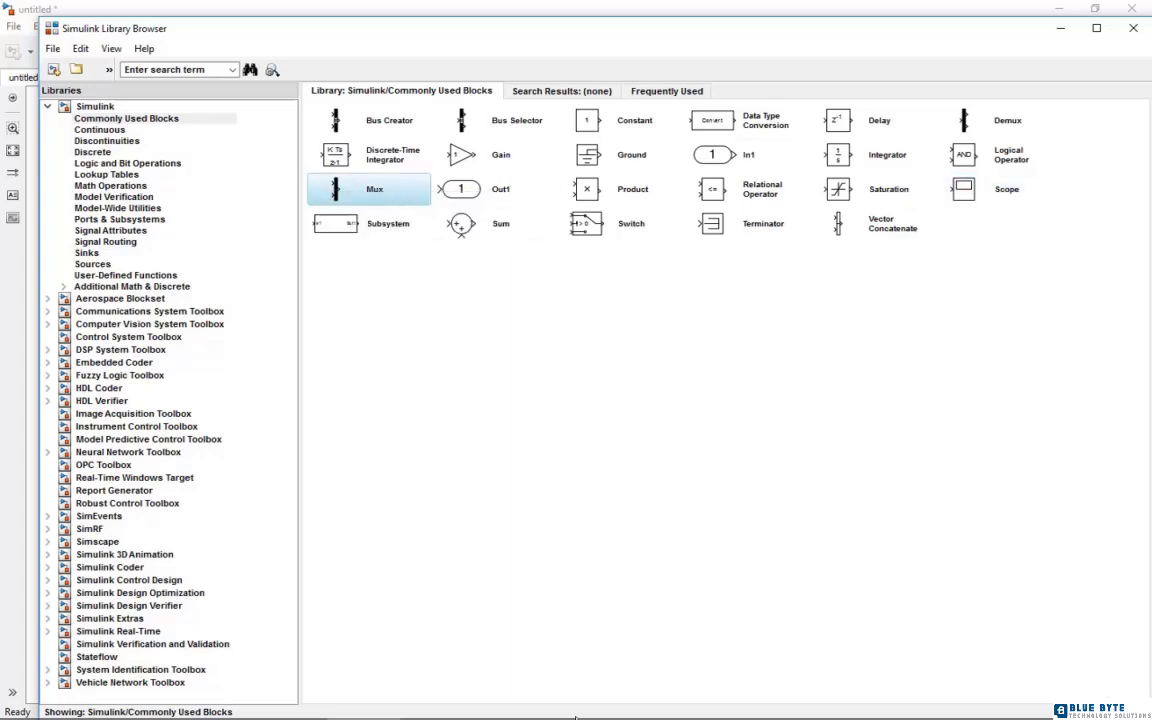
Separate the stacked Mux, Scope, Step and Discrete Transfer Fcn blocks in the untitled model
click(450, 706)
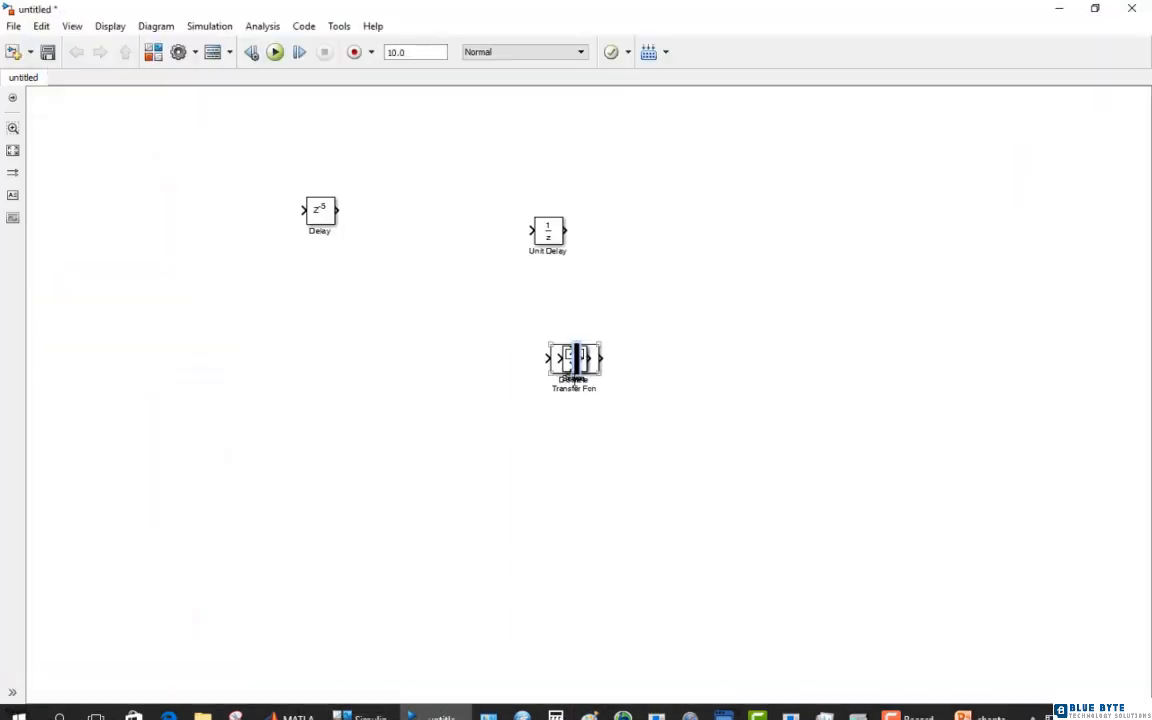
drag(572, 370, 411, 371)
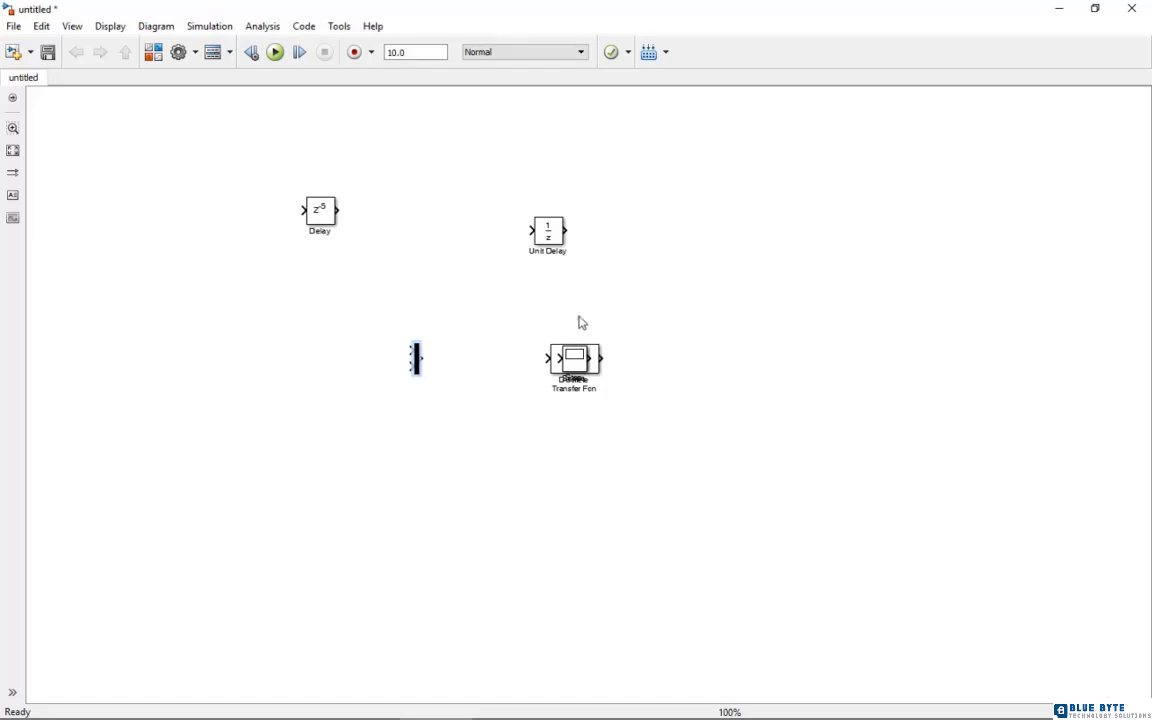
drag(590, 352, 800, 262)
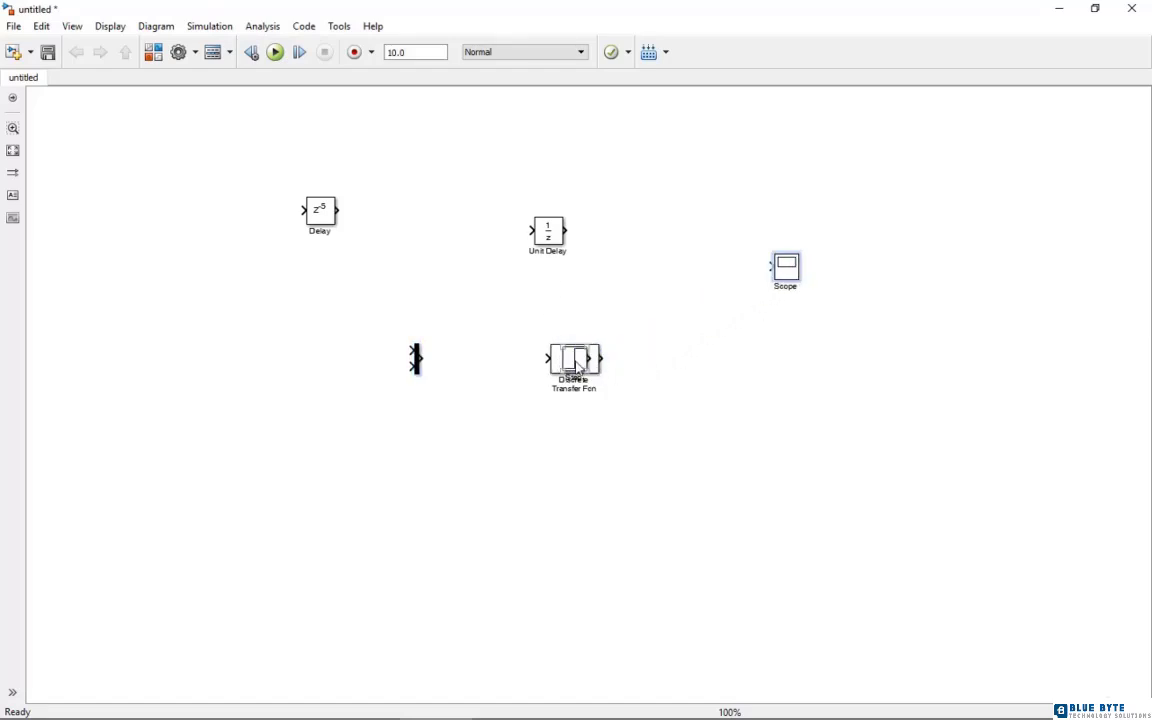
drag(570, 355, 531, 315)
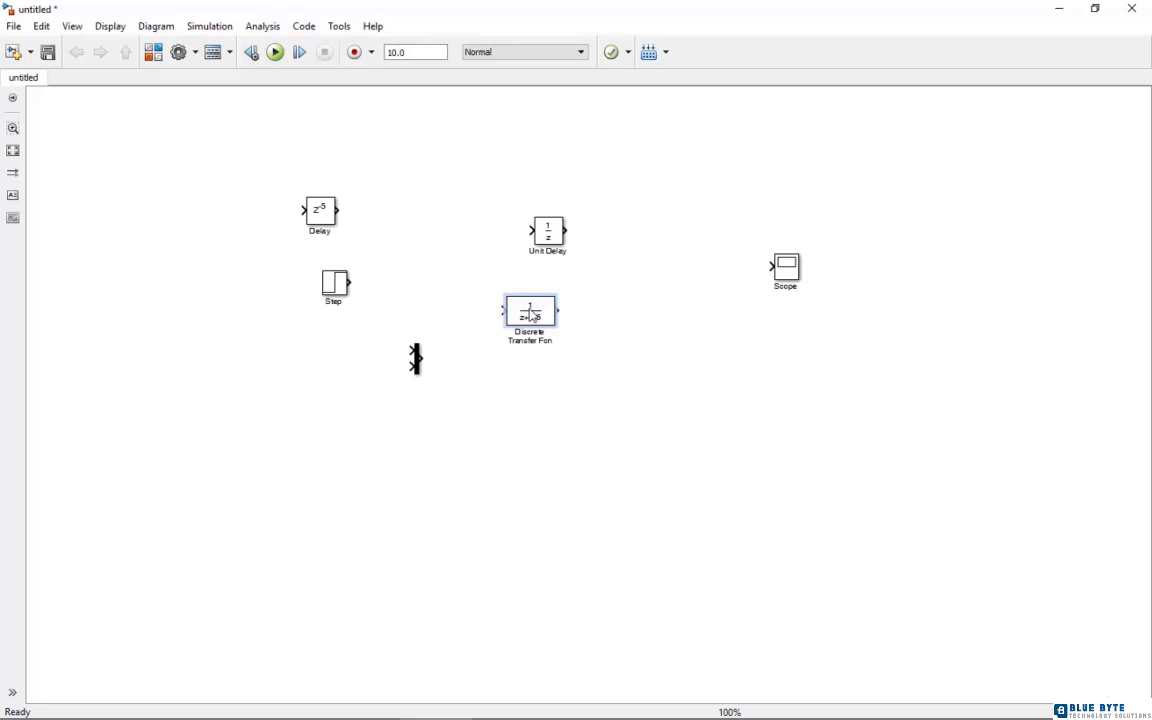
Line up the Step block with the Discrete Transfer Fcn, and place the Mux and then the Scope to the right of it
drag(778, 268, 846, 250)
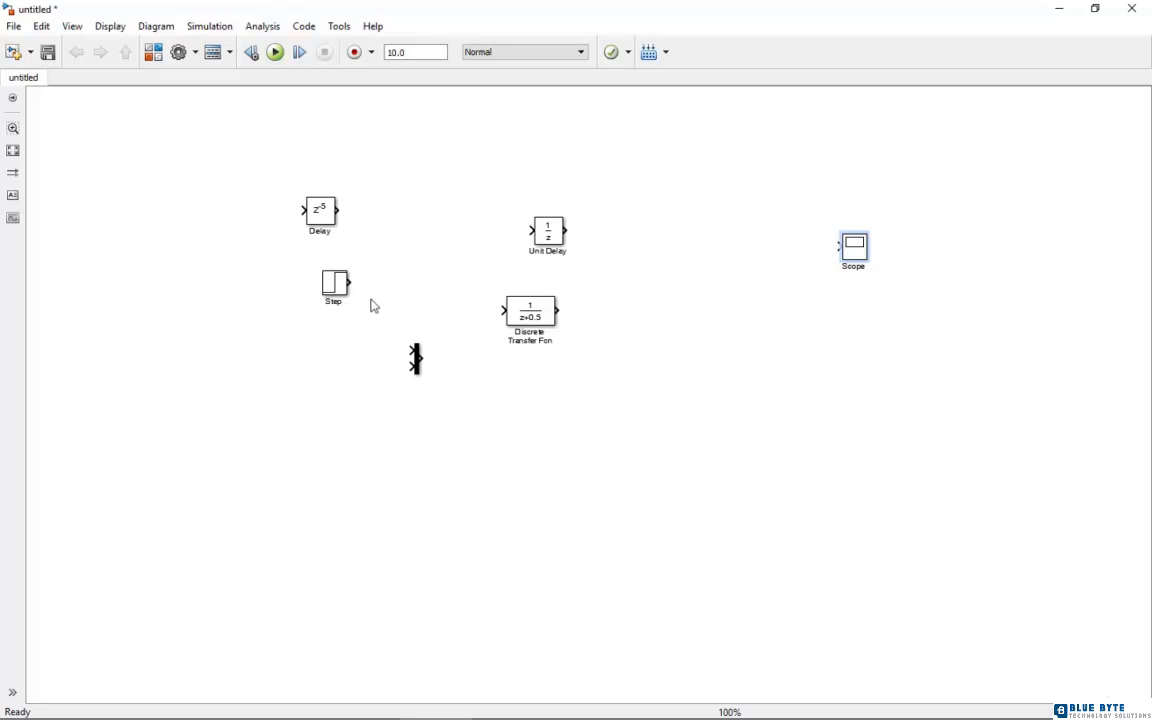
drag(340, 284, 343, 317)
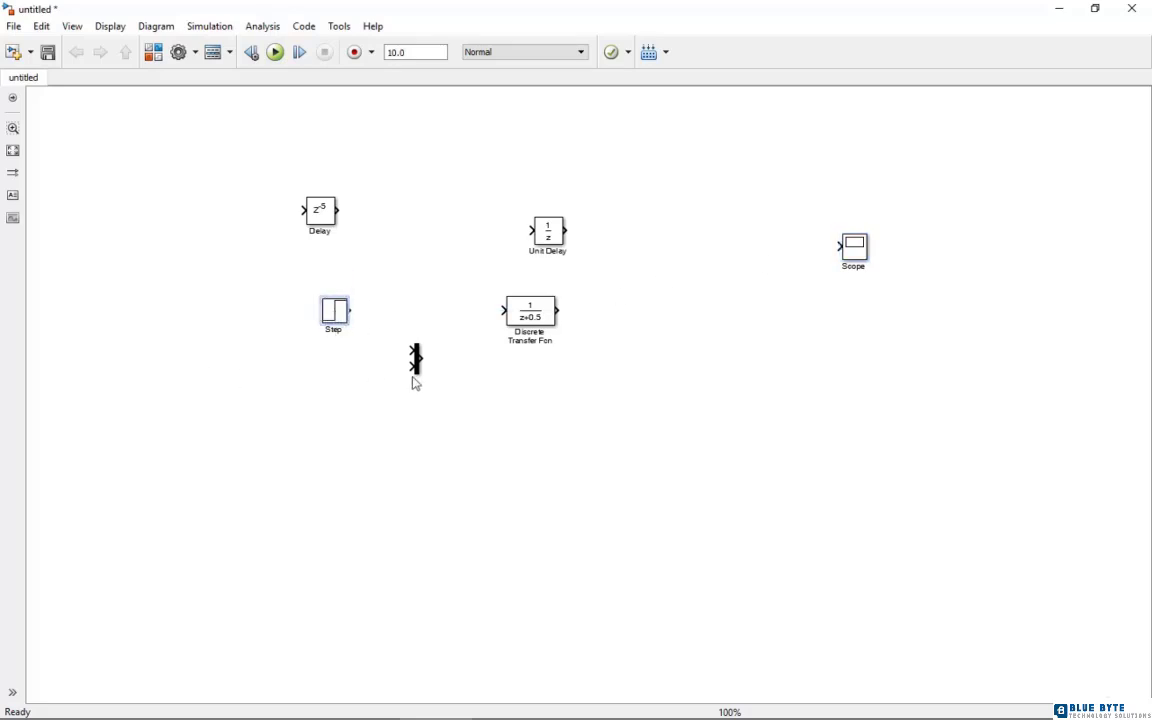
drag(419, 366, 689, 329)
drag(856, 256, 1048, 260)
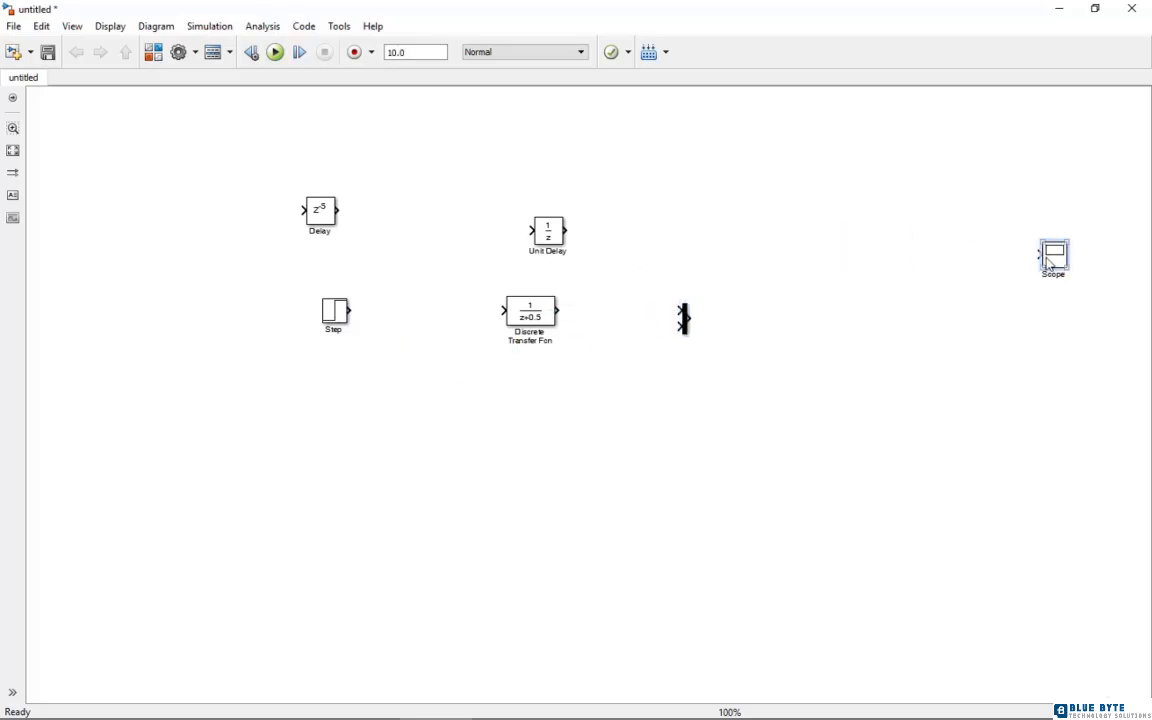
drag(687, 324, 735, 322)
Set the Mux to 3 inputs and shift it slightly downward beside the Discrete Transfer Fcn
double_click(734, 321)
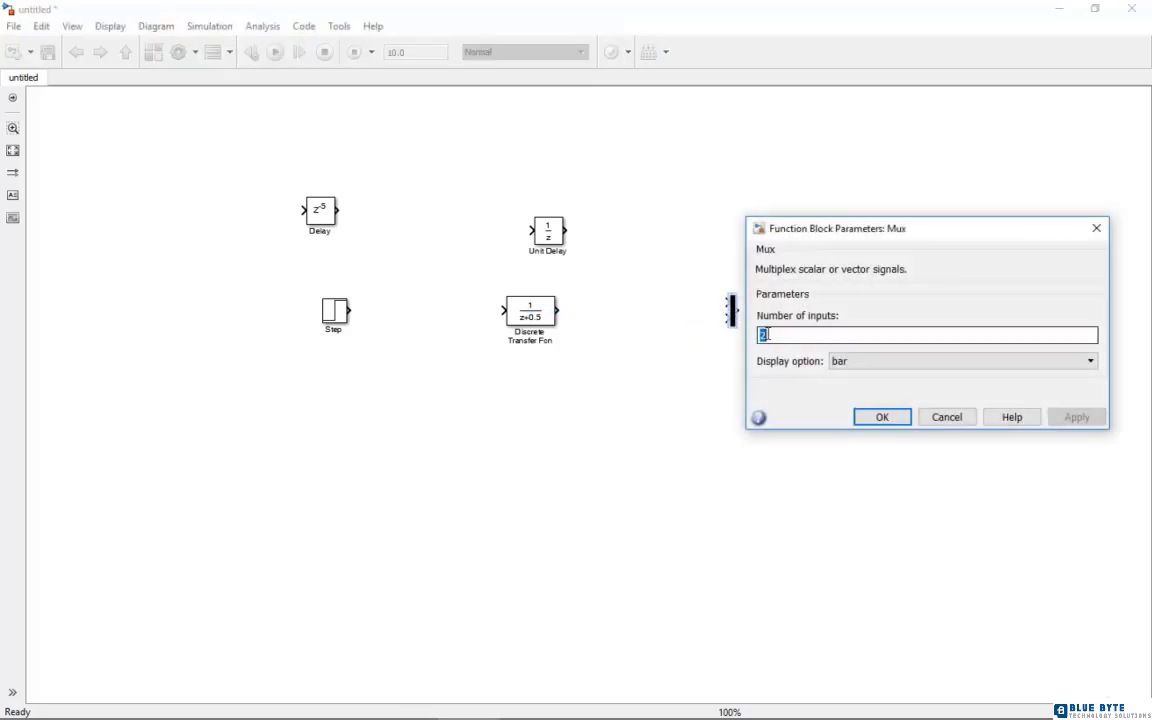
text(4)
click(866, 417)
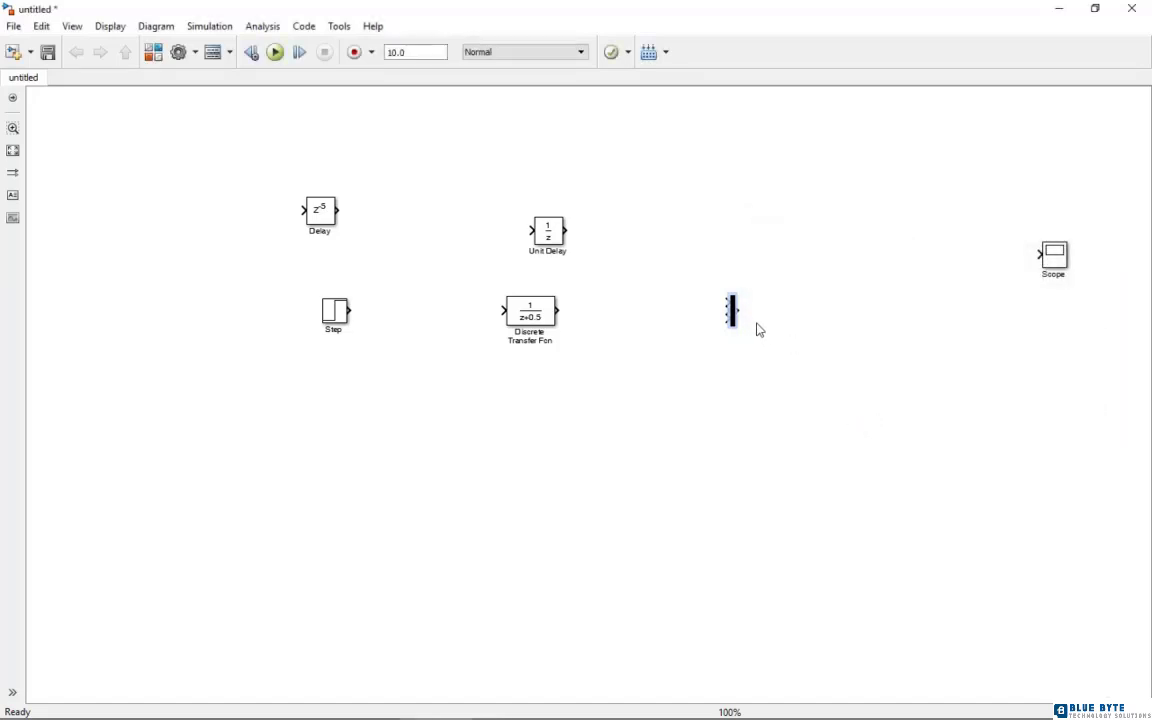
click(757, 382)
drag(732, 311, 732, 318)
Connect the Step output to the Discrete Transfer Fcn input
click(13, 150)
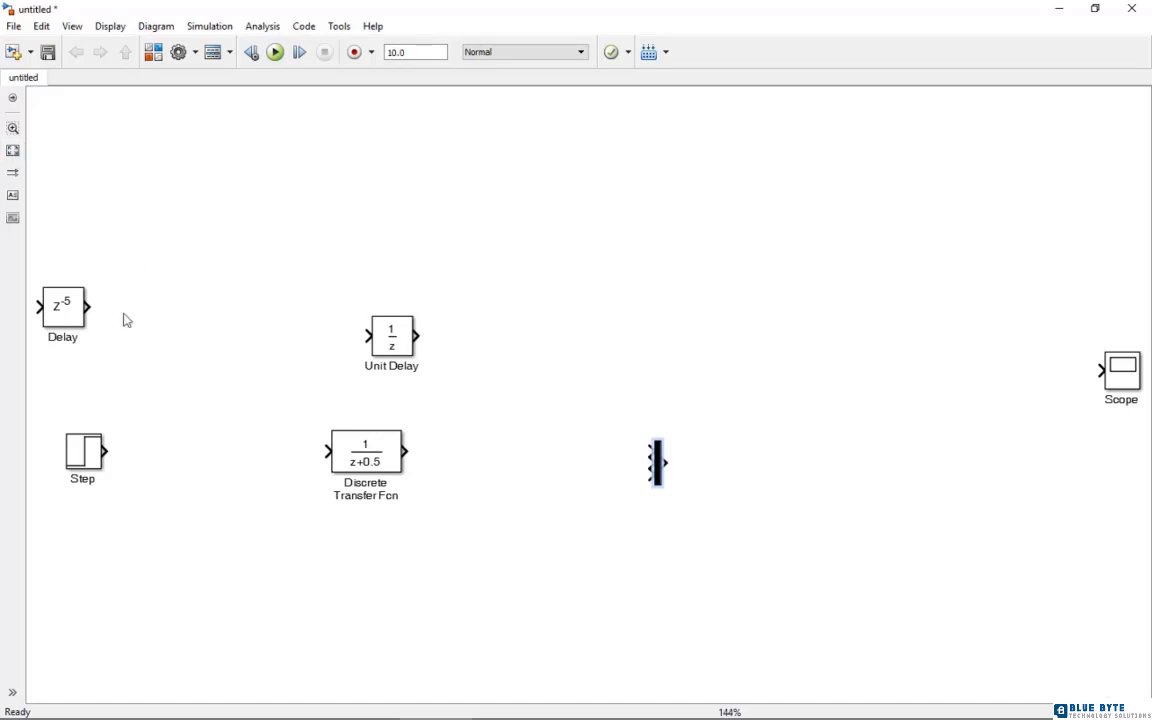
drag(105, 452, 325, 452)
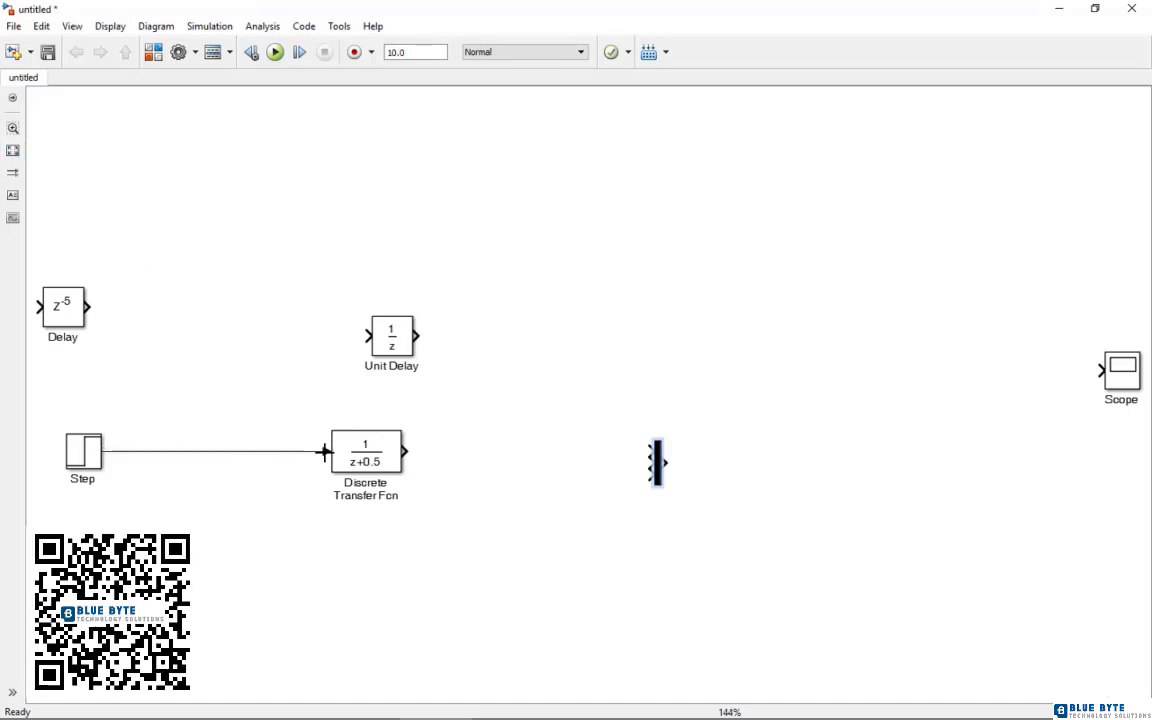
Place the Delay above and the Unit Delay below the path to the Mux, and move the Scope closer to the Mux
drag(60, 300, 303, 317)
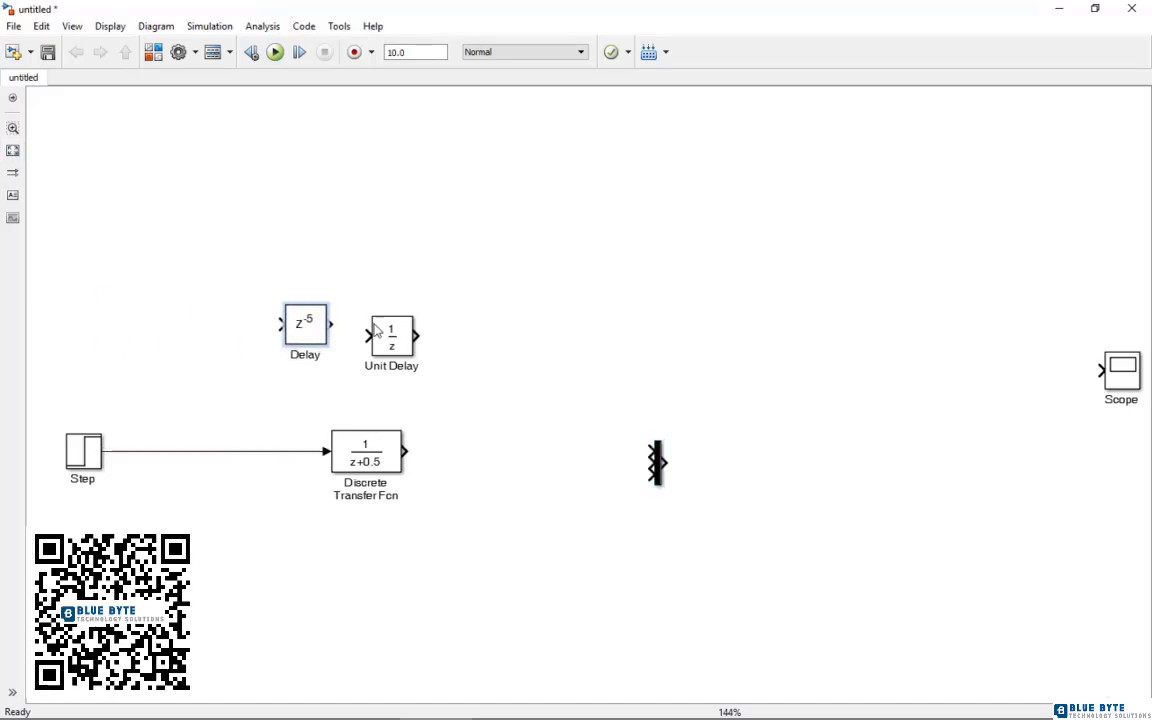
drag(376, 331, 538, 338)
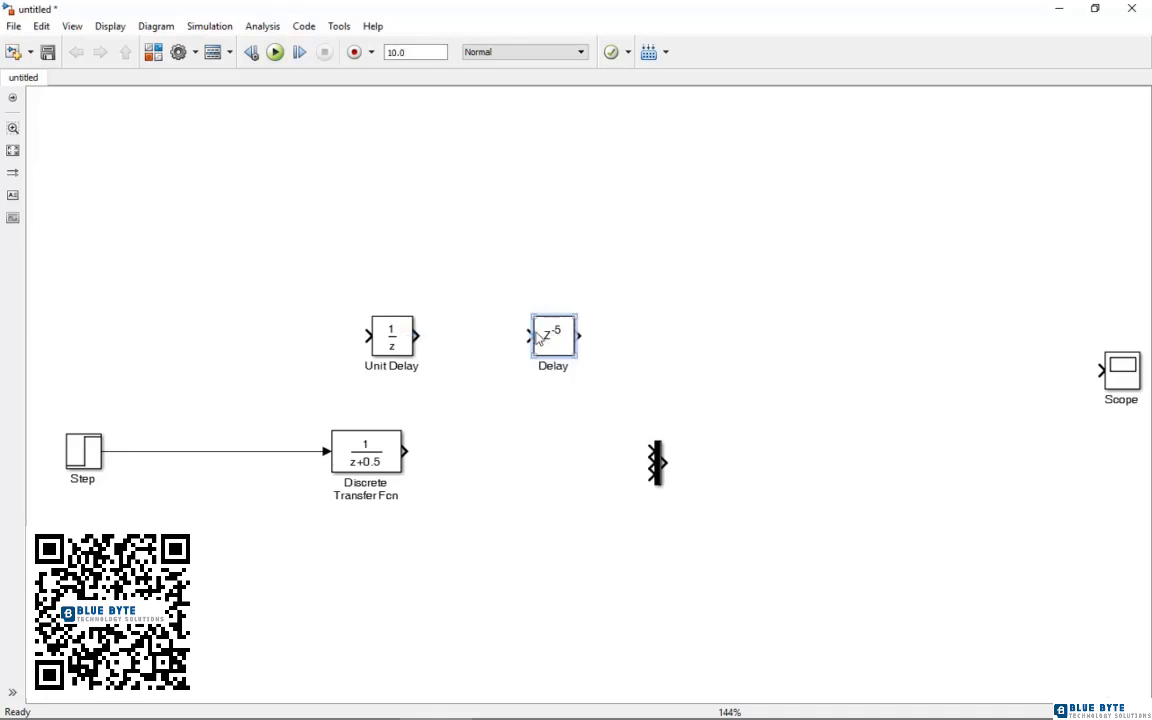
drag(392, 345, 564, 563)
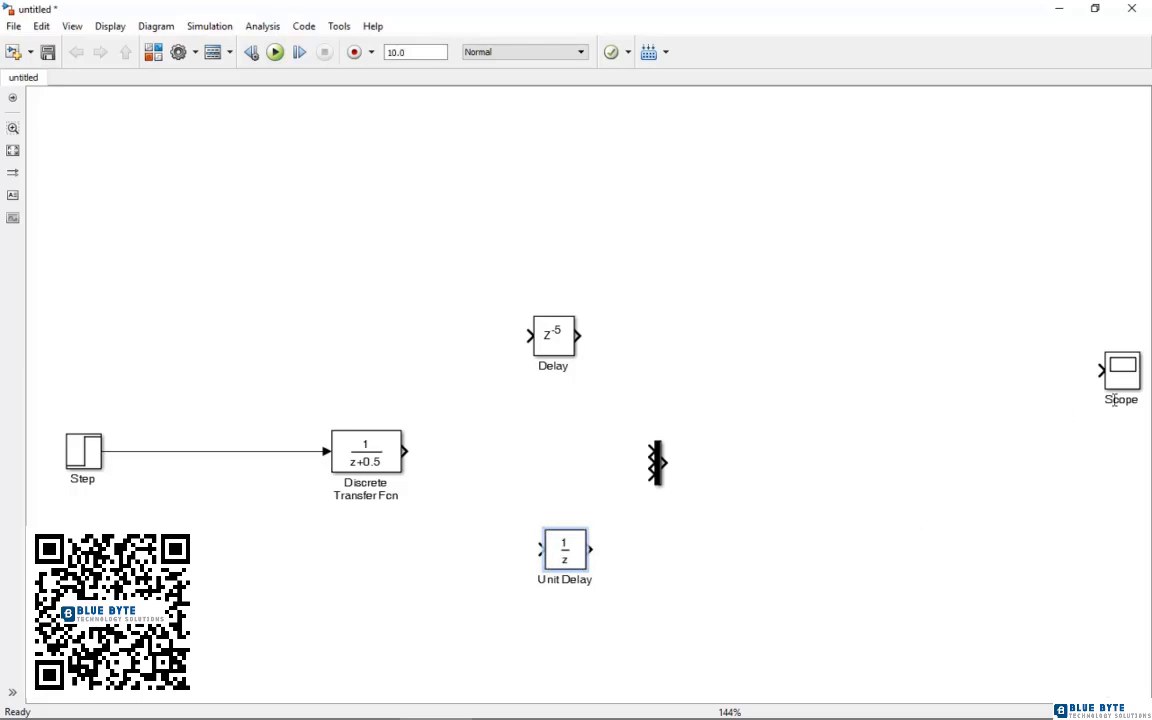
drag(1106, 395, 912, 483)
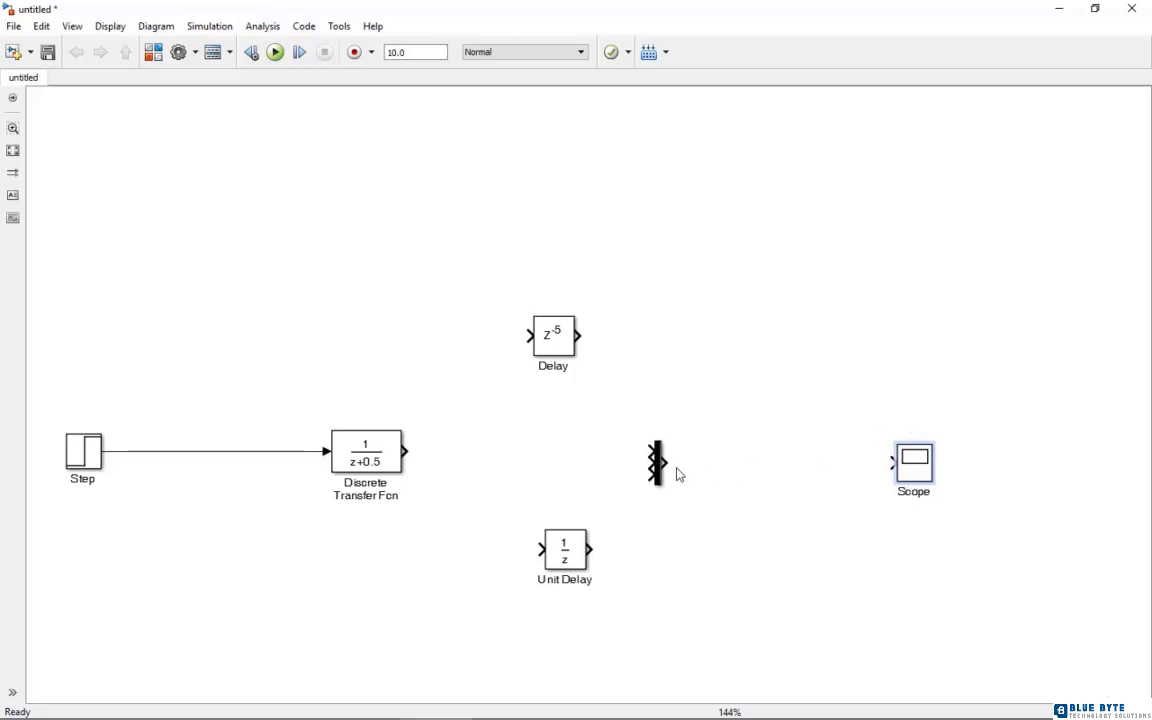
Align the Mux with the Discrete Transfer Fcn, and wire the Discrete Transfer Fcn through the Mux's middle input to the Scope
click(659, 466)
drag(663, 472, 662, 456)
drag(404, 452, 648, 455)
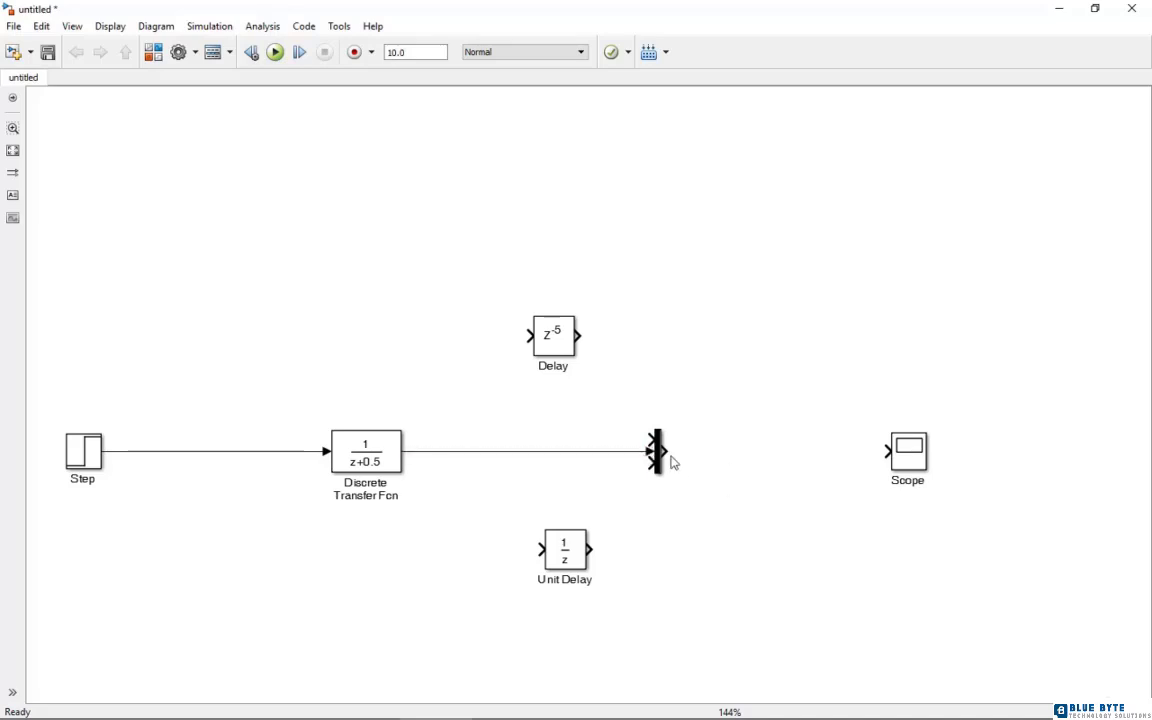
drag(664, 452, 884, 452)
Connect the Delay and Unit Delay to the Mux's top and bottom inputs, feeding both from a branch of the Discrete Transfer Fcn output
drag(553, 338, 645, 438)
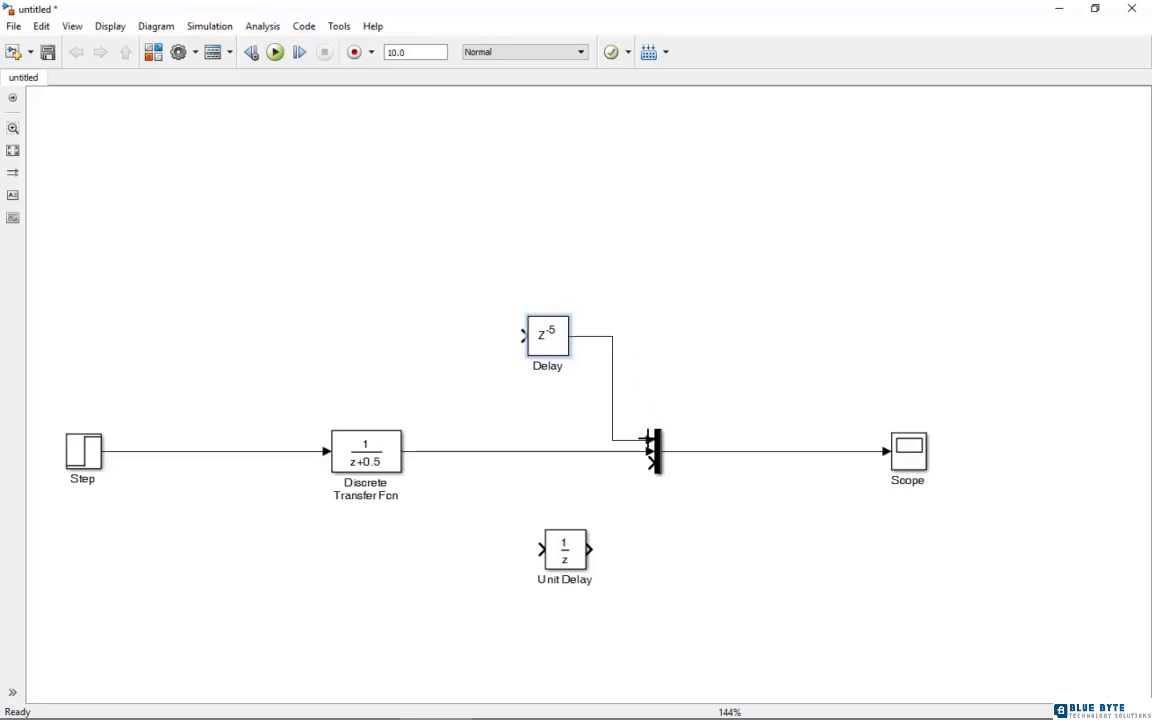
drag(590, 549, 648, 463)
drag(541, 549, 459, 451)
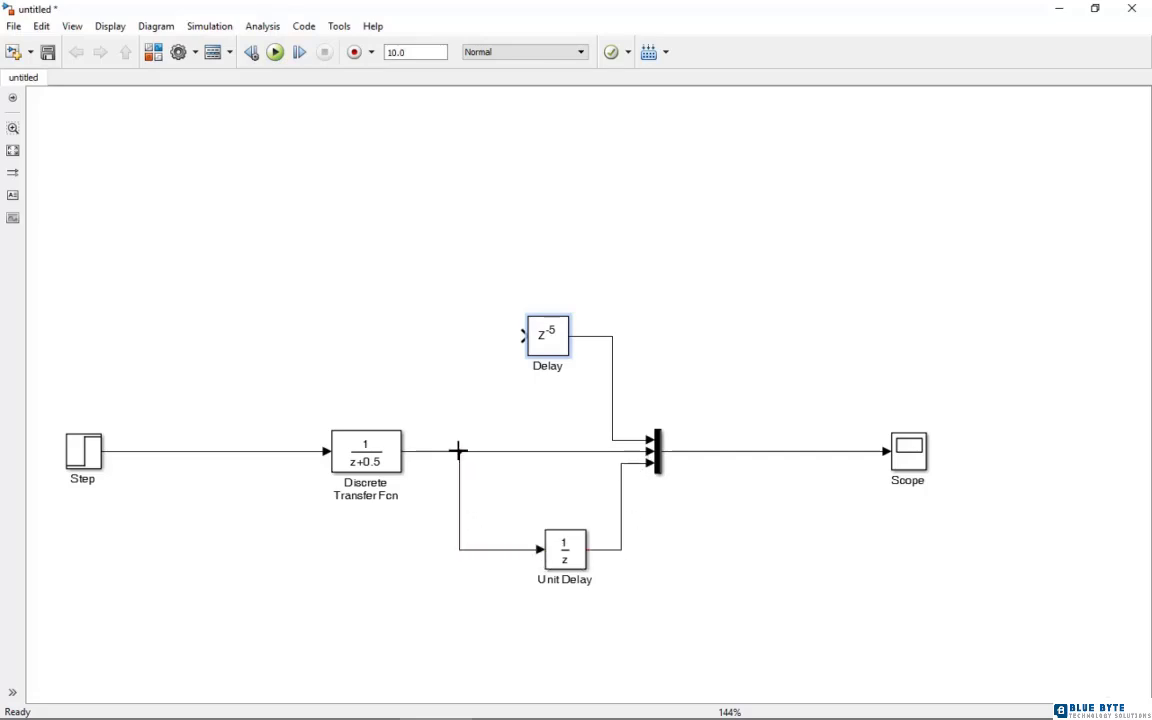
drag(524, 336, 458, 448)
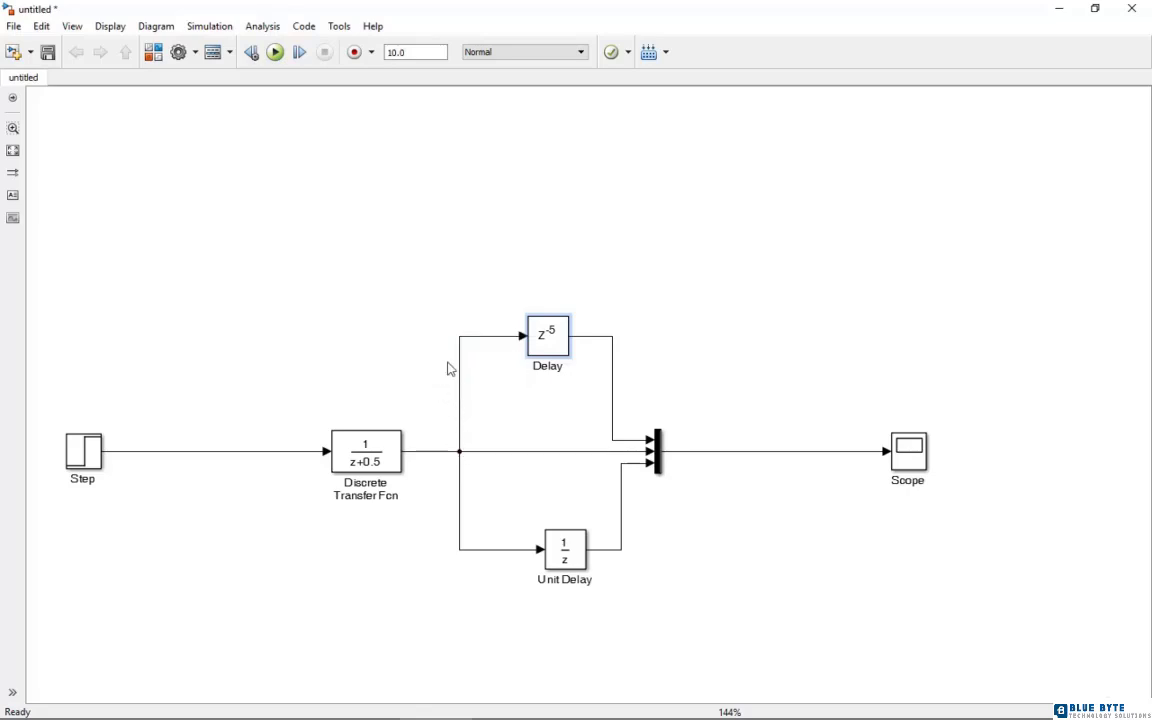
Set the Step block's sample time to 0.2
double_click(78, 458)
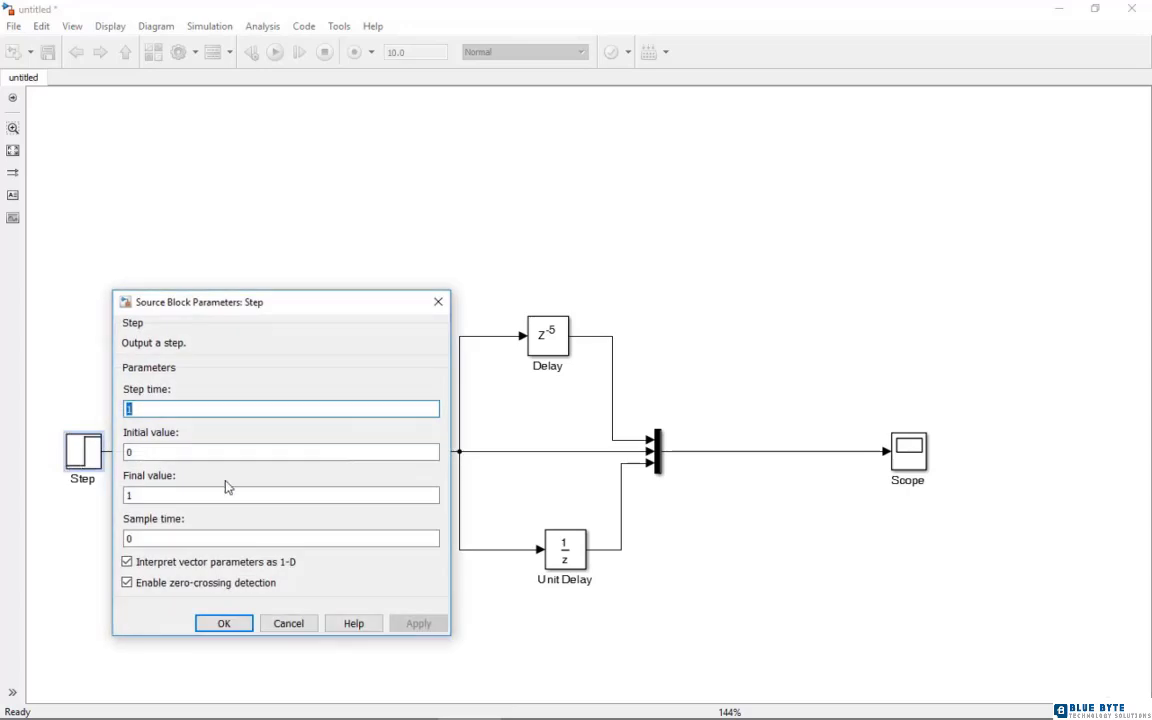
double_click(145, 541)
text(0.2)
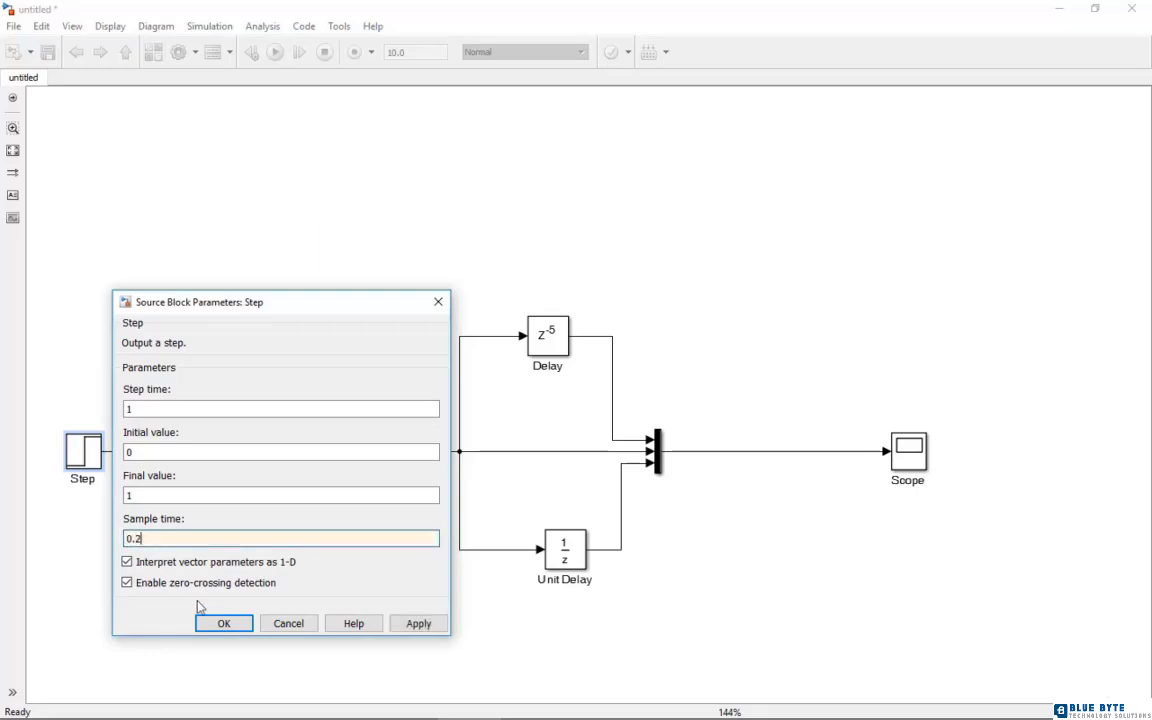
click(214, 622)
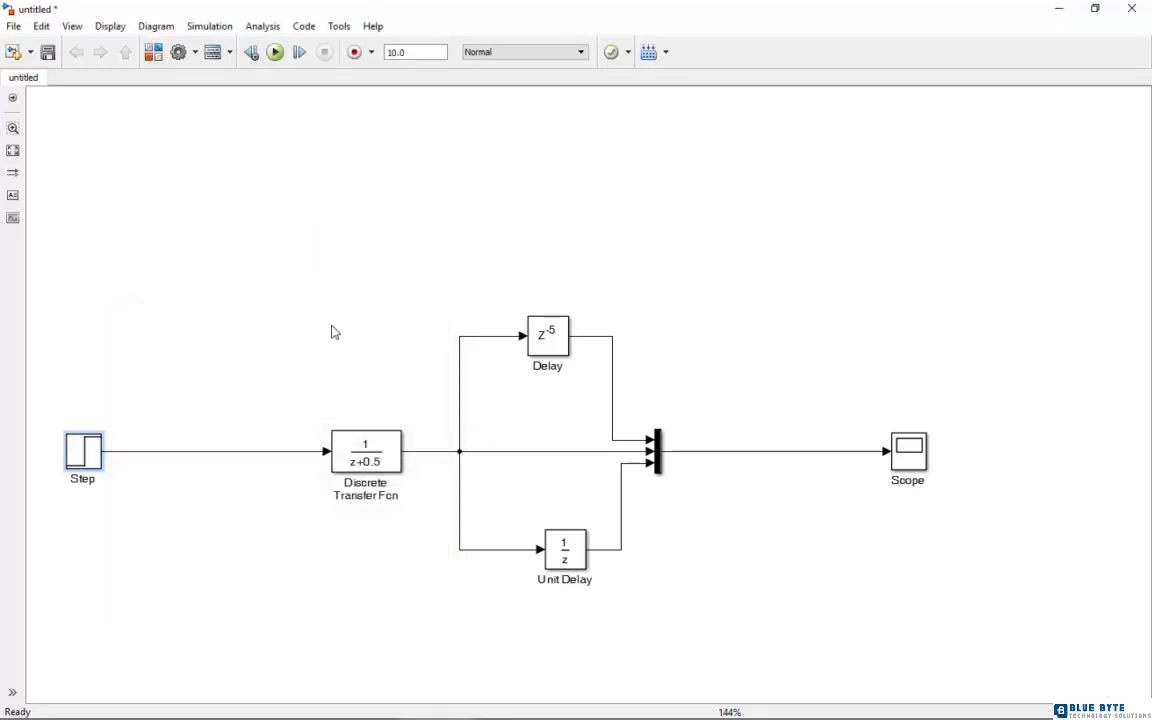
Set the Discrete Transfer Fcn block's sample time to 0.2
click(369, 455)
double_click(369, 455)
double_click(531, 436)
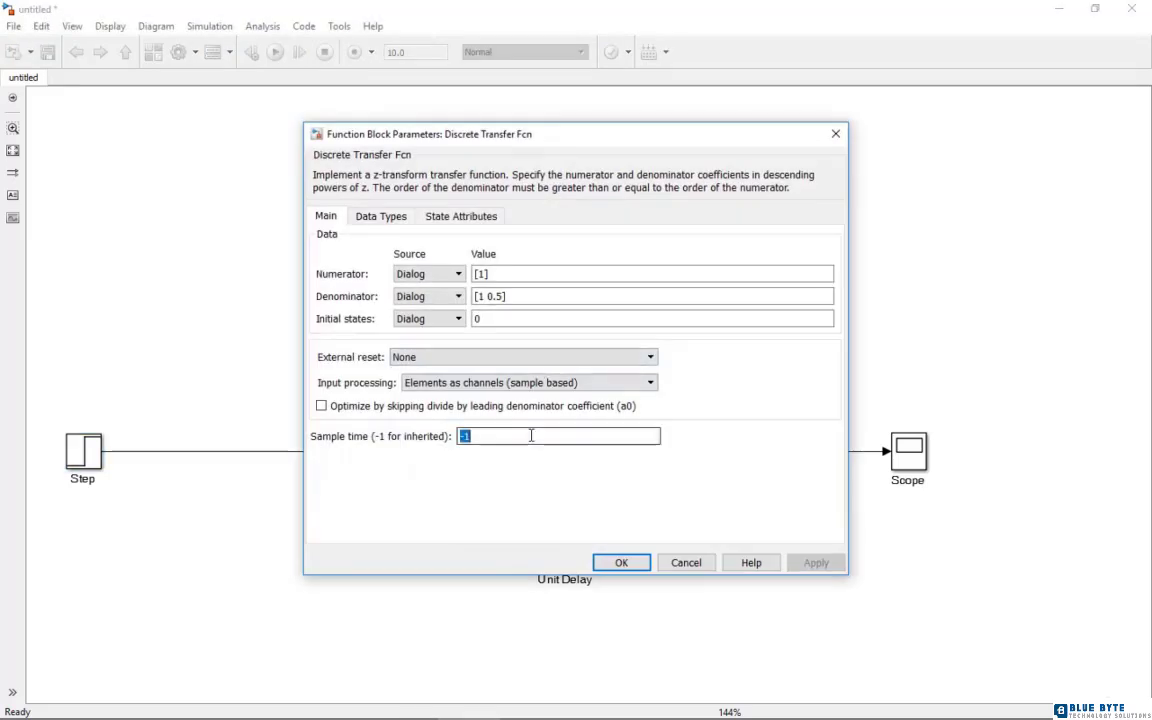
text(0.2)
key(Return)
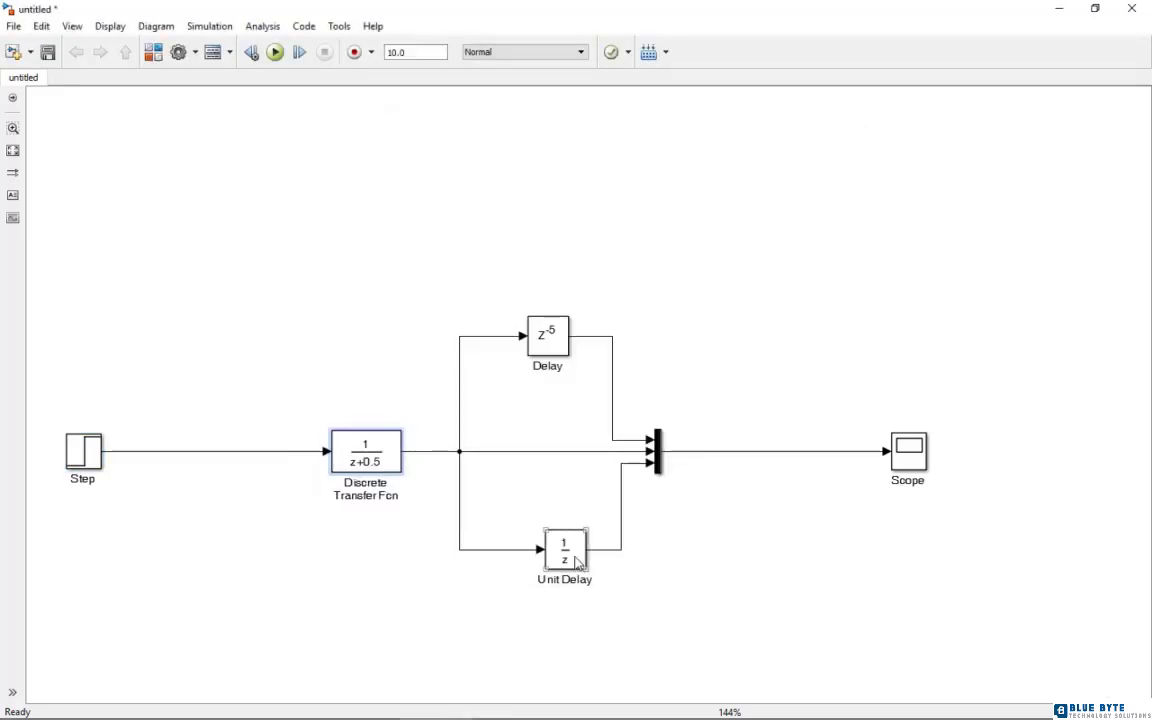
Set the Unit Delay block's sample time to 0.2
double_click(564, 548)
double_click(589, 386)
text(0.2)
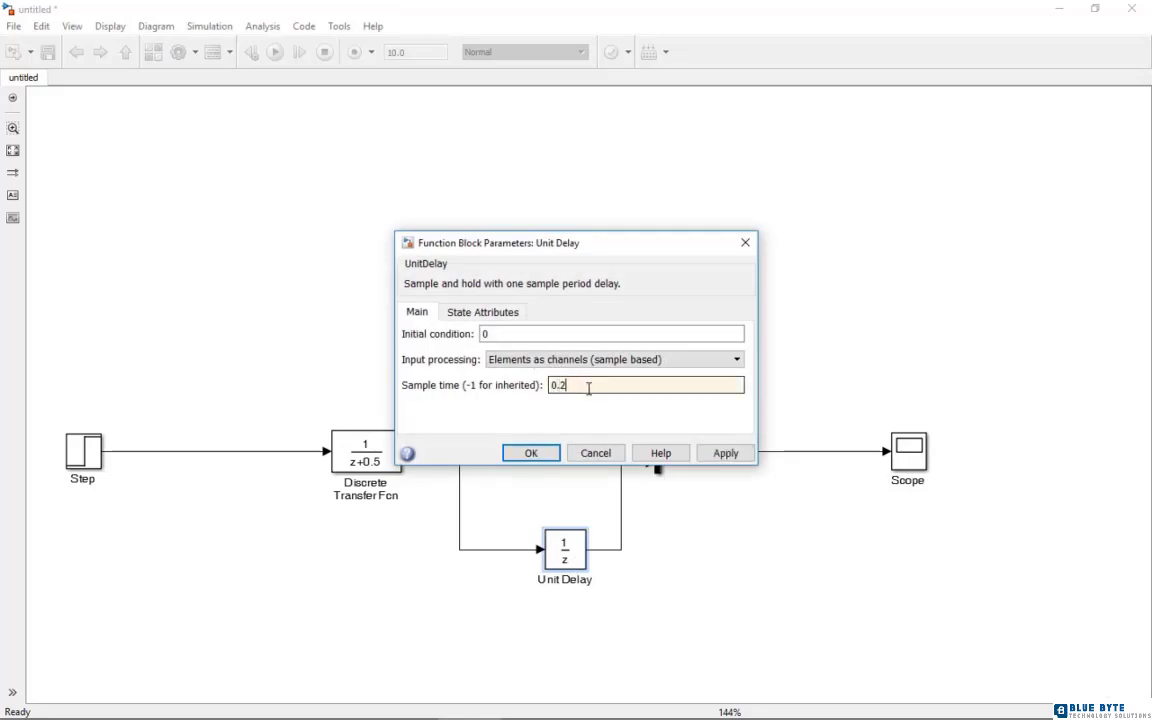
click(545, 453)
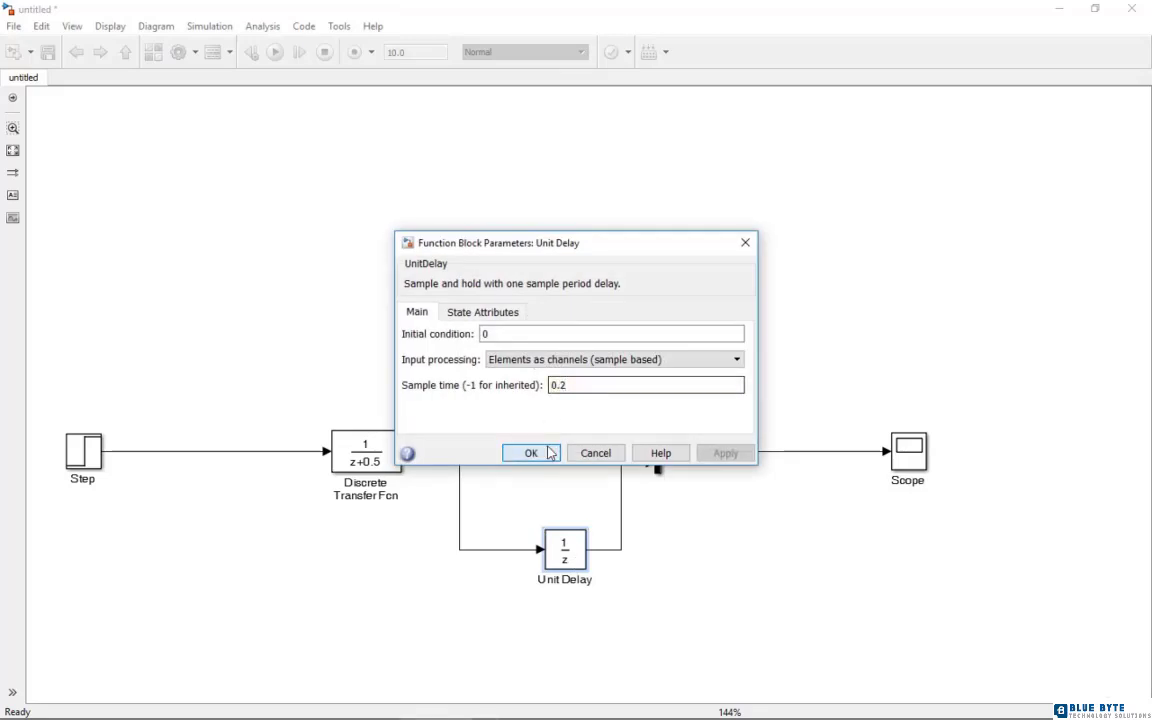
Set the Delay block's sample time to 0.2
double_click(548, 334)
double_click(560, 475)
text(0)
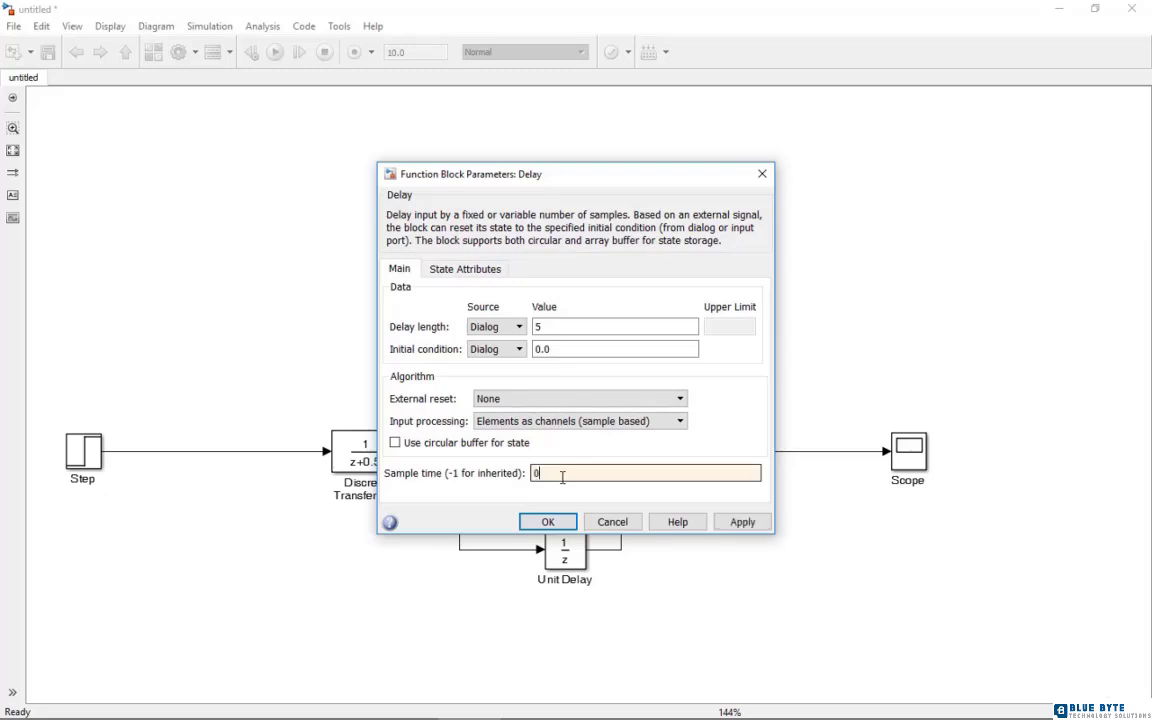
text(.2)
click(548, 521)
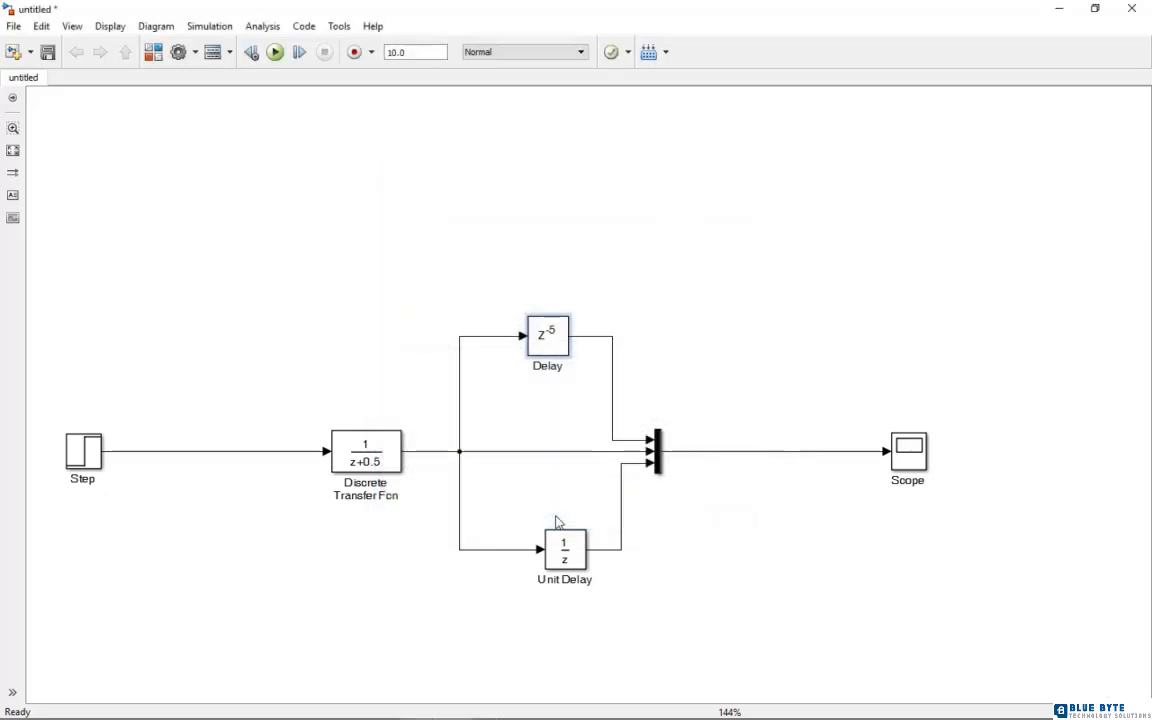
Check the Mux's number of inputs and run the simulation
double_click(657, 458)
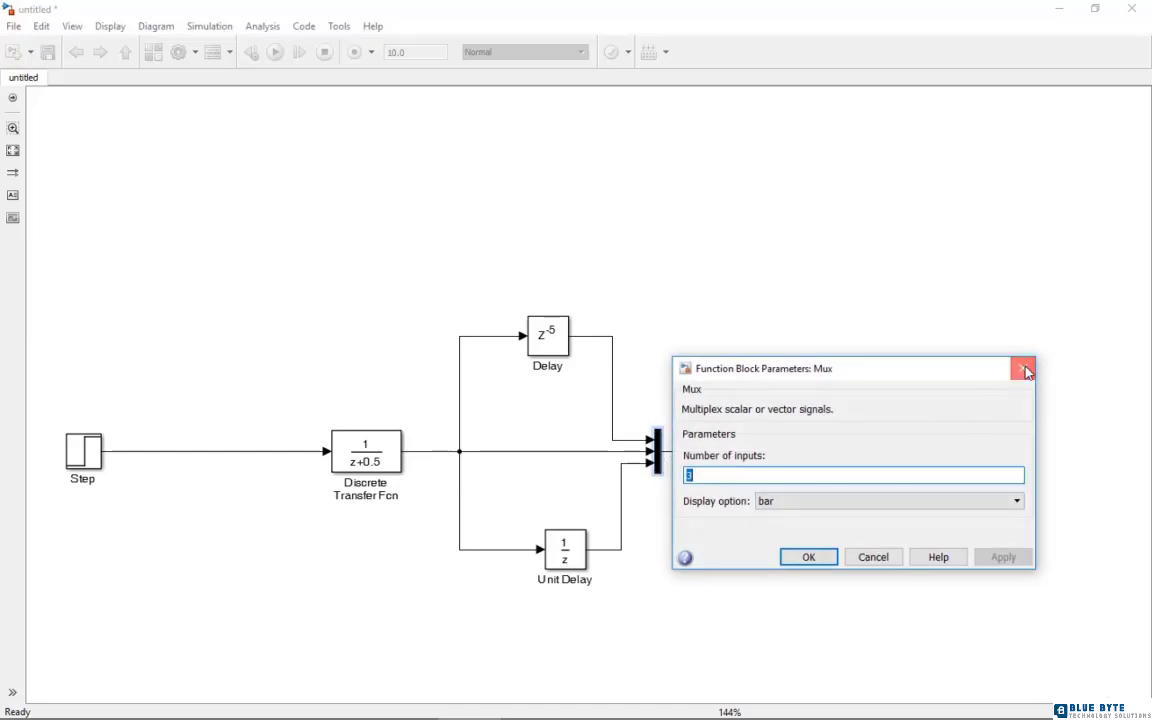
click(1022, 370)
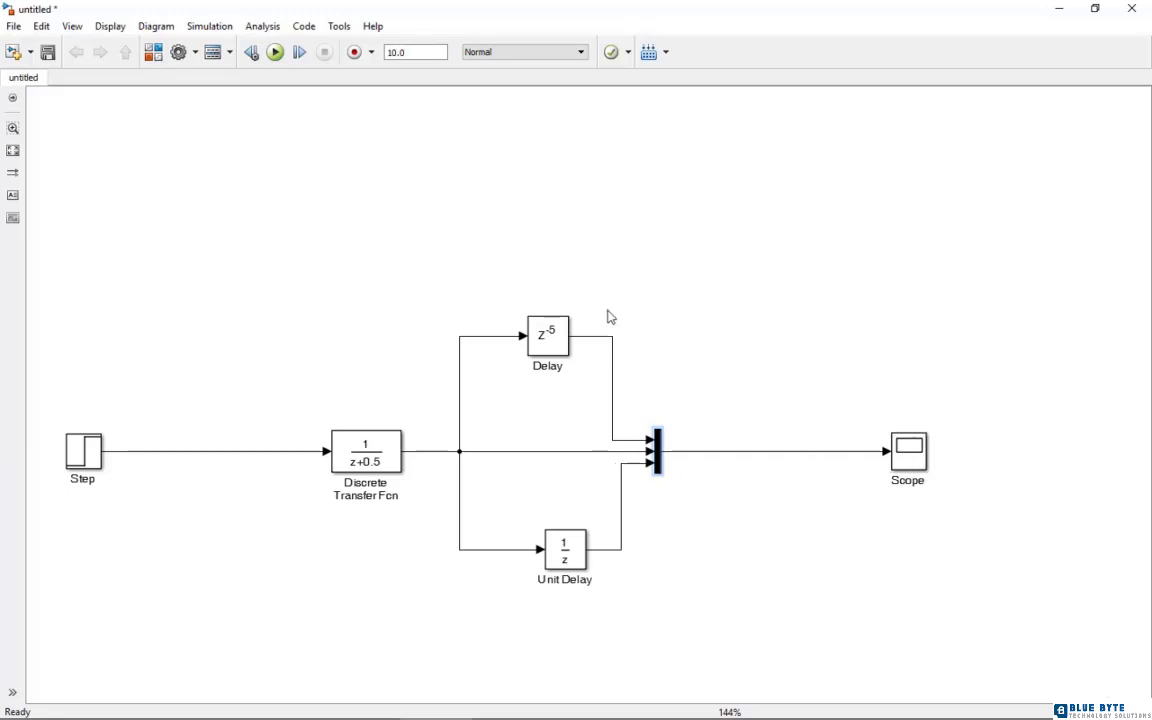
click(275, 53)
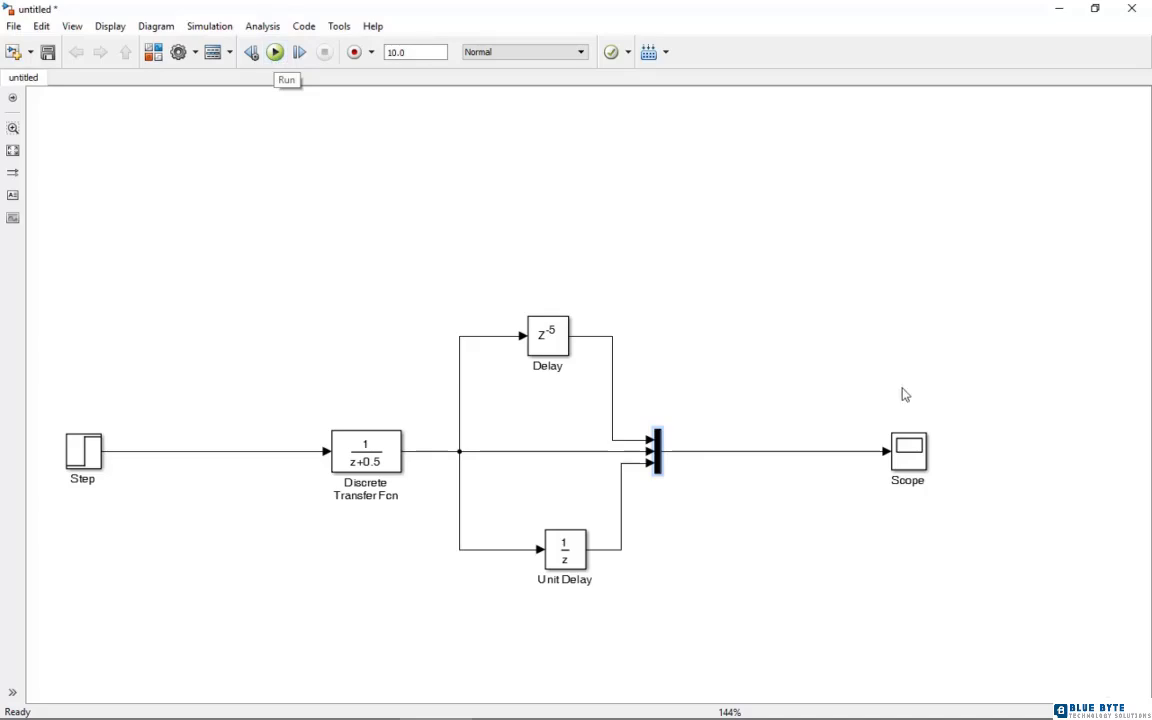
View the Scope plot full-screen with autoscaled axes to compare the three signals, and return to the model
double_click(908, 454)
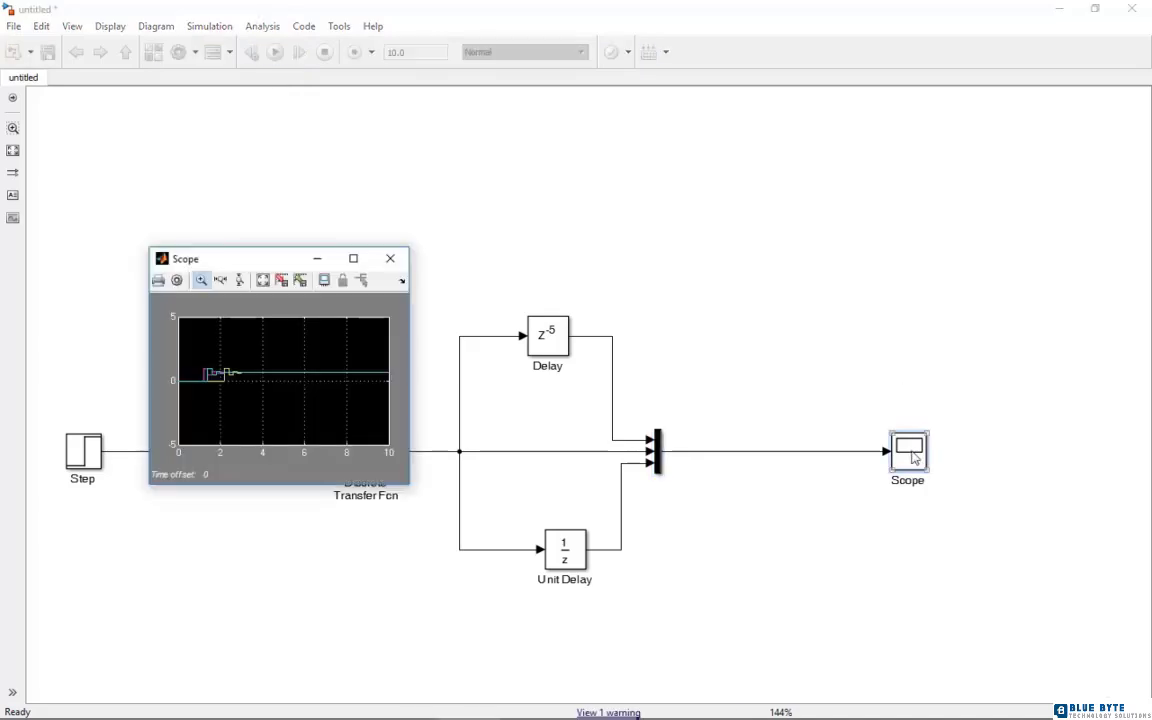
click(355, 259)
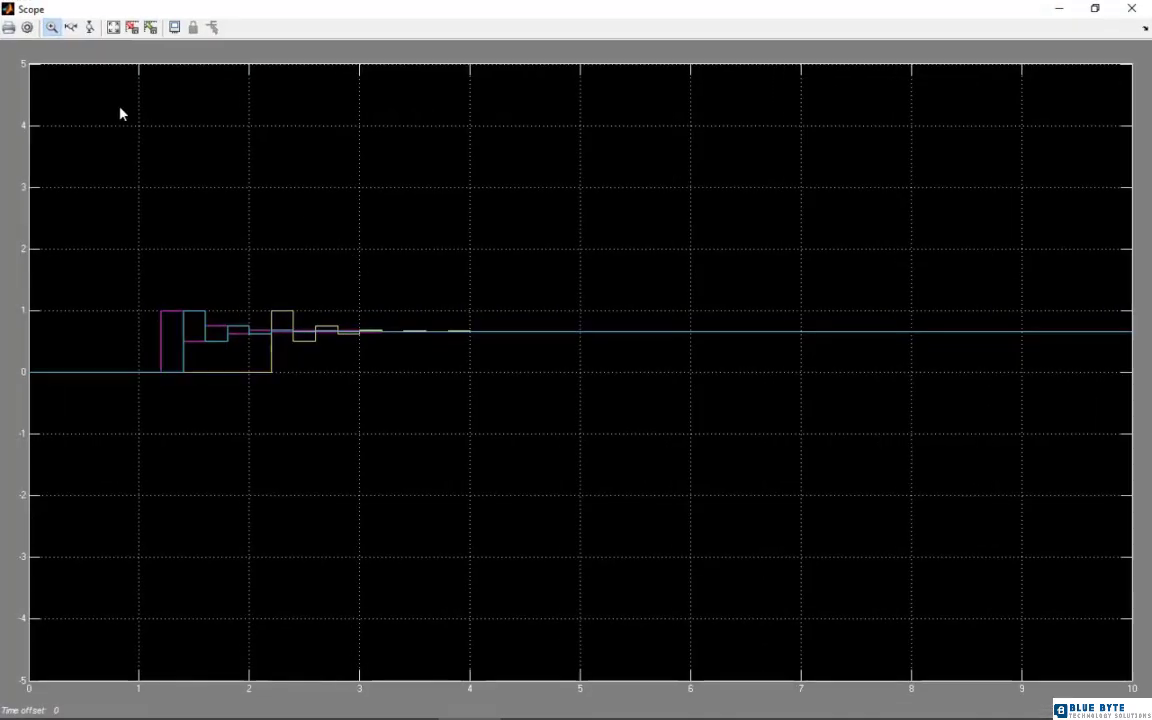
click(113, 29)
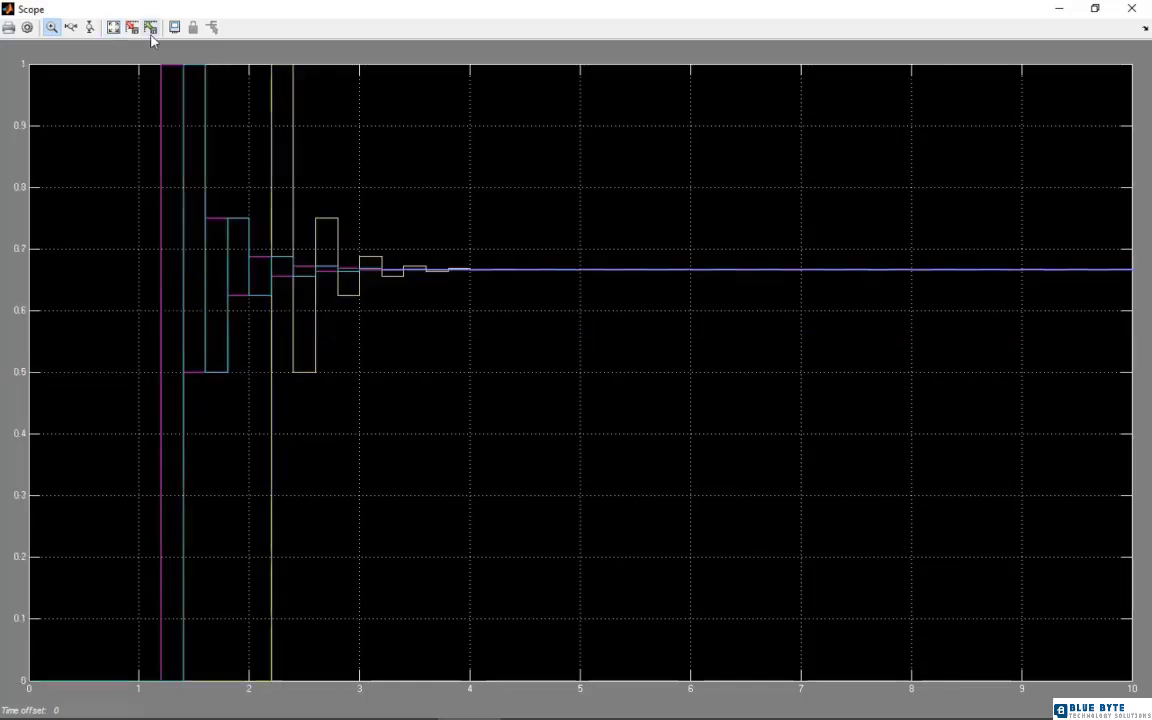
click(151, 30)
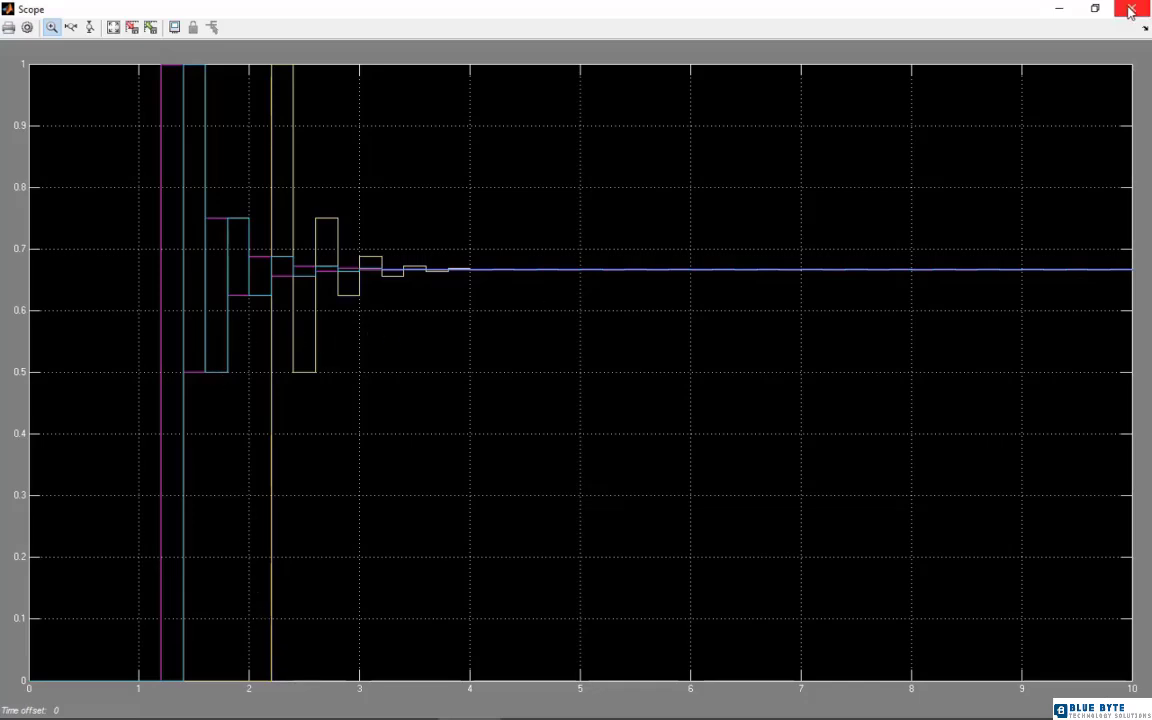
click(1059, 8)
Change the Unit Delay block's sample time and confirm its parameters
click(566, 567)
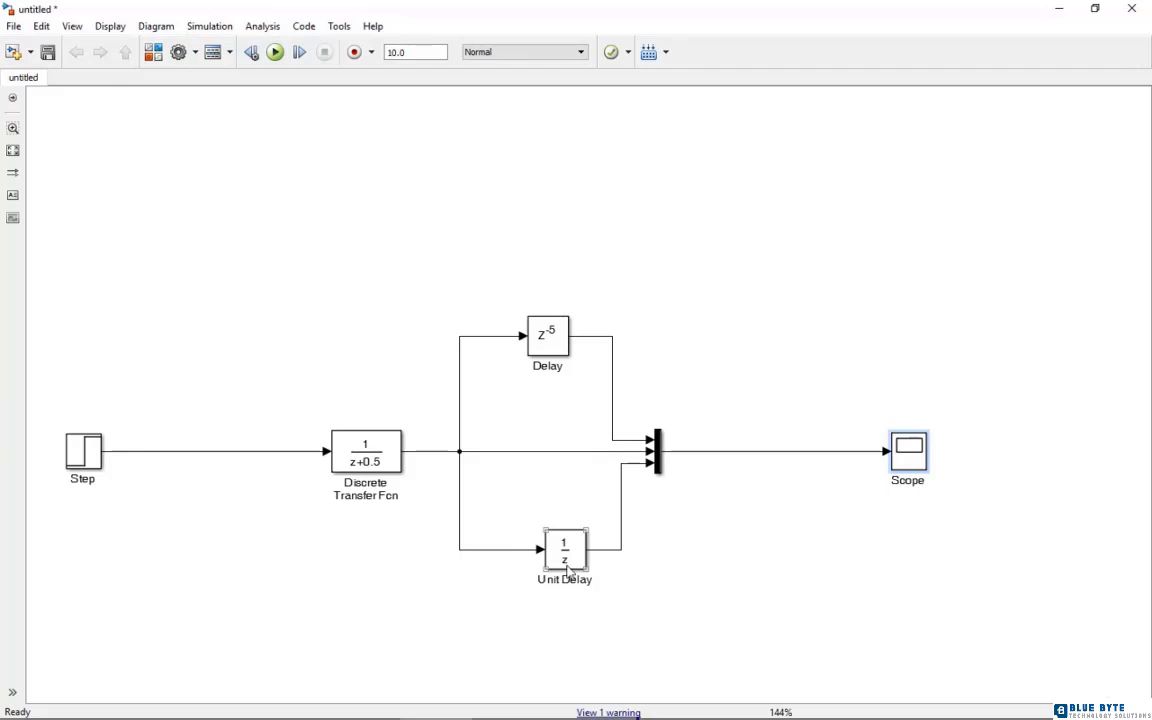
double_click(566, 567)
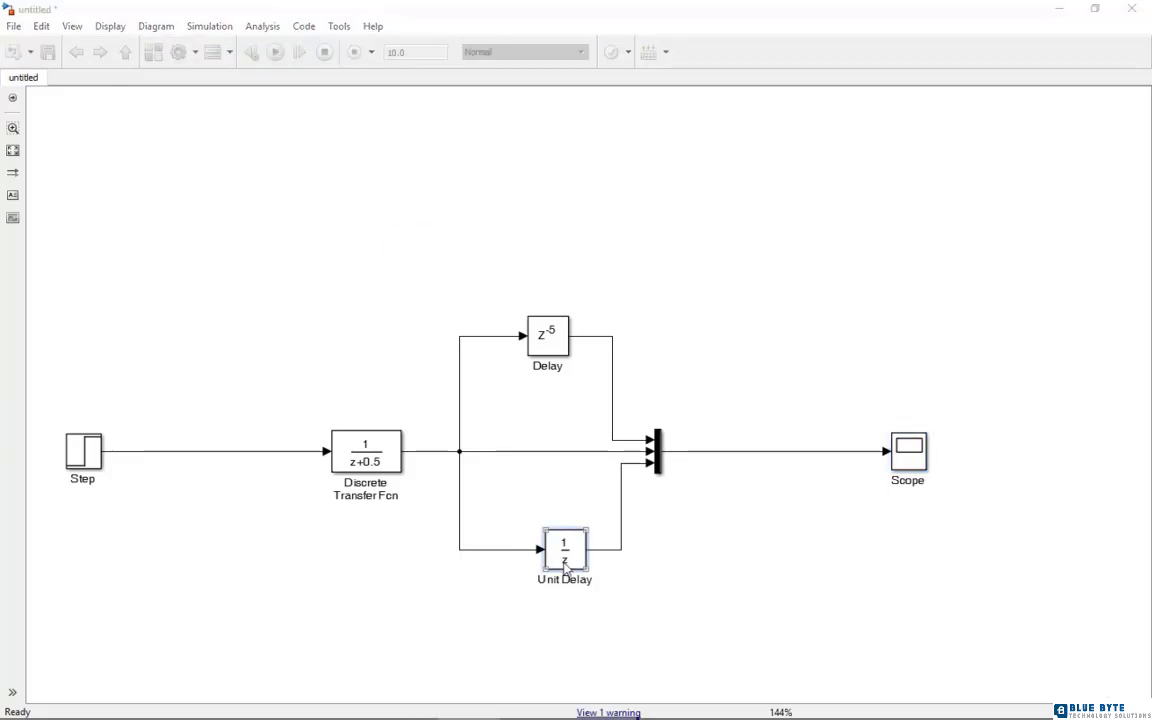
double_click(570, 385)
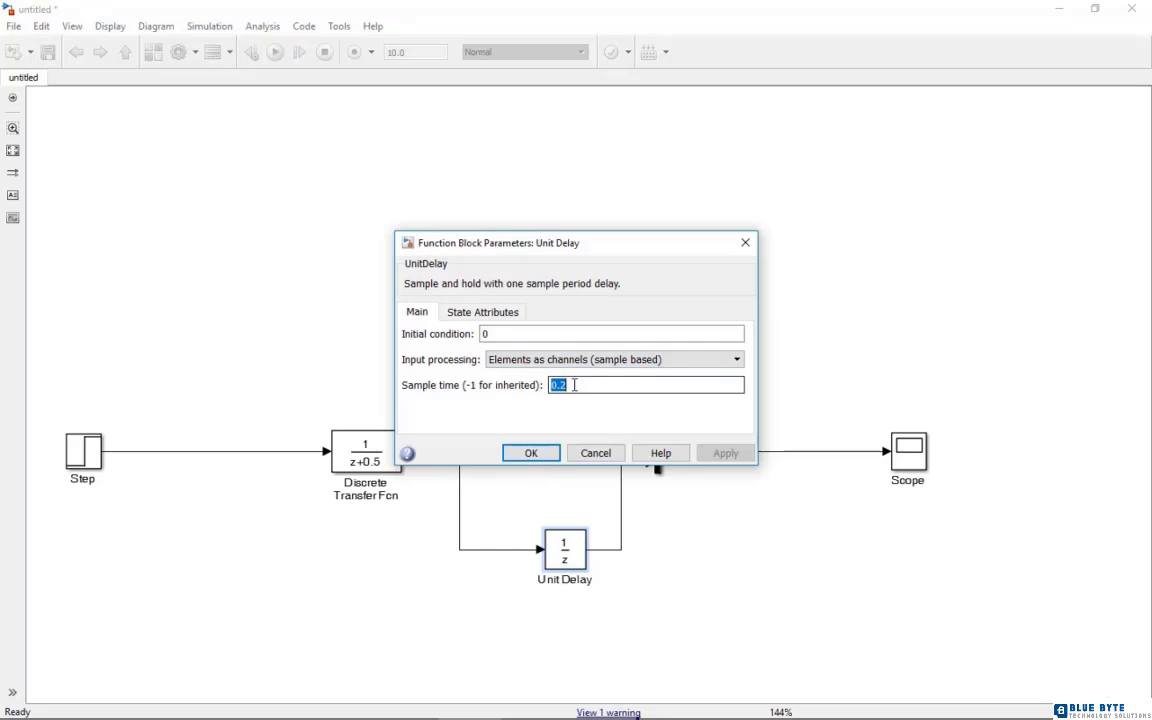
text(0)
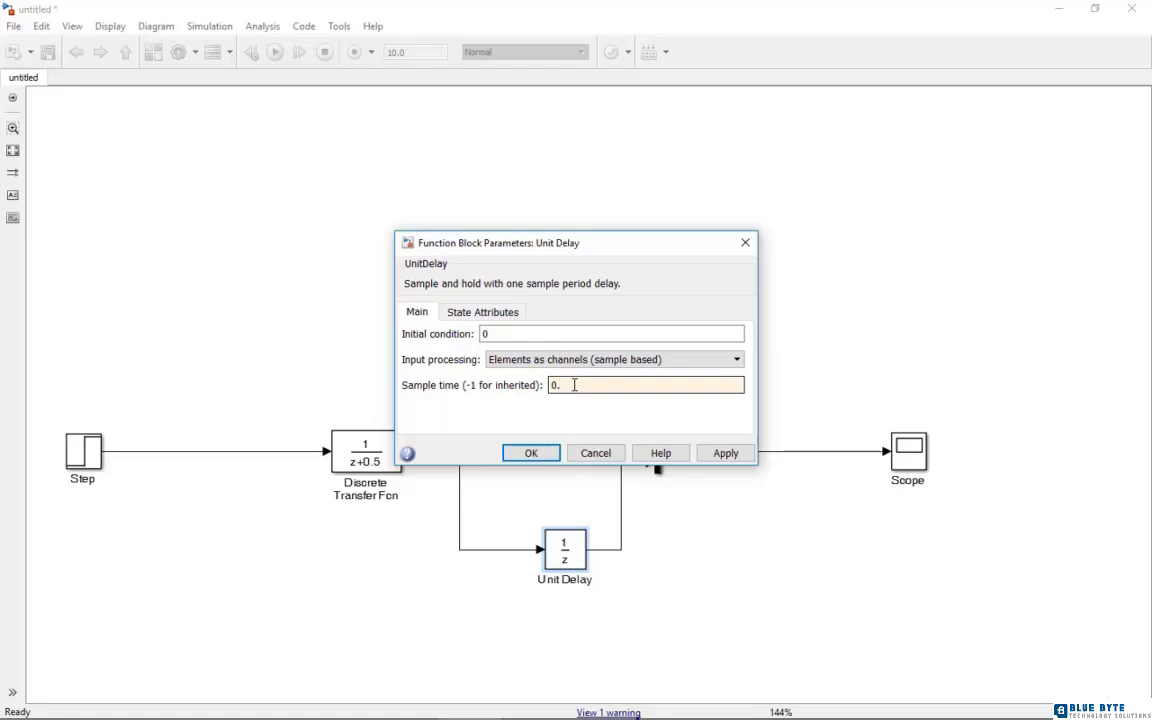
click(531, 453)
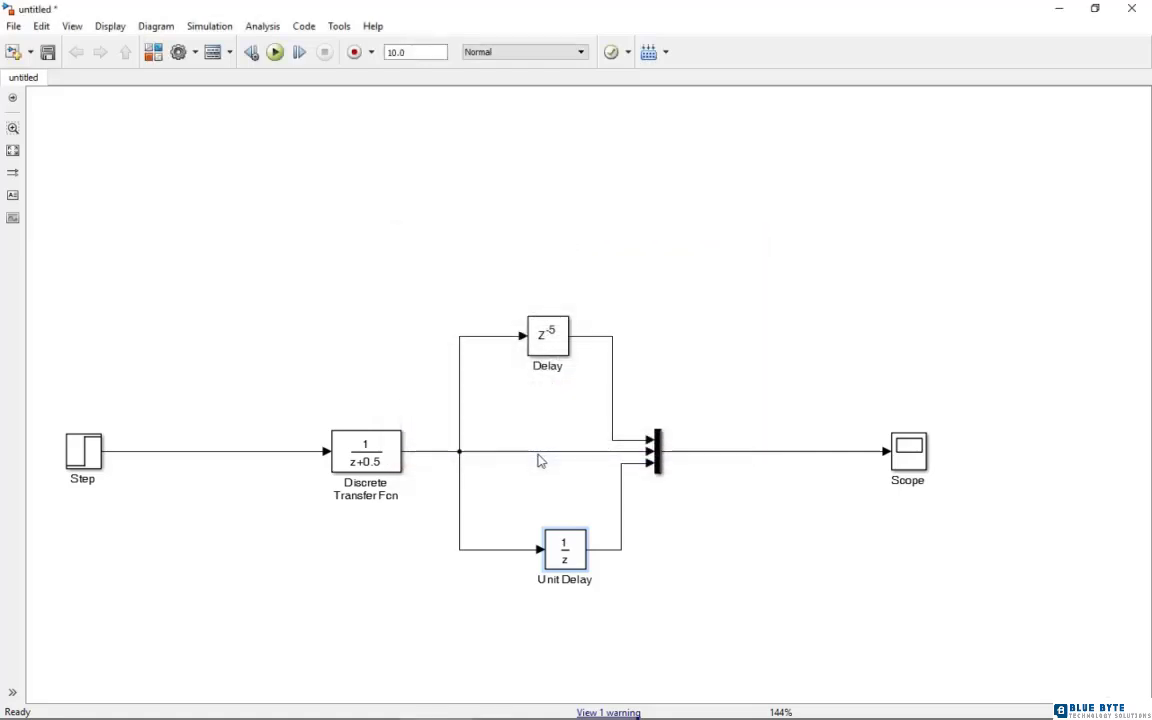
Set the sample time of the Delay block to 0.3
double_click(548, 338)
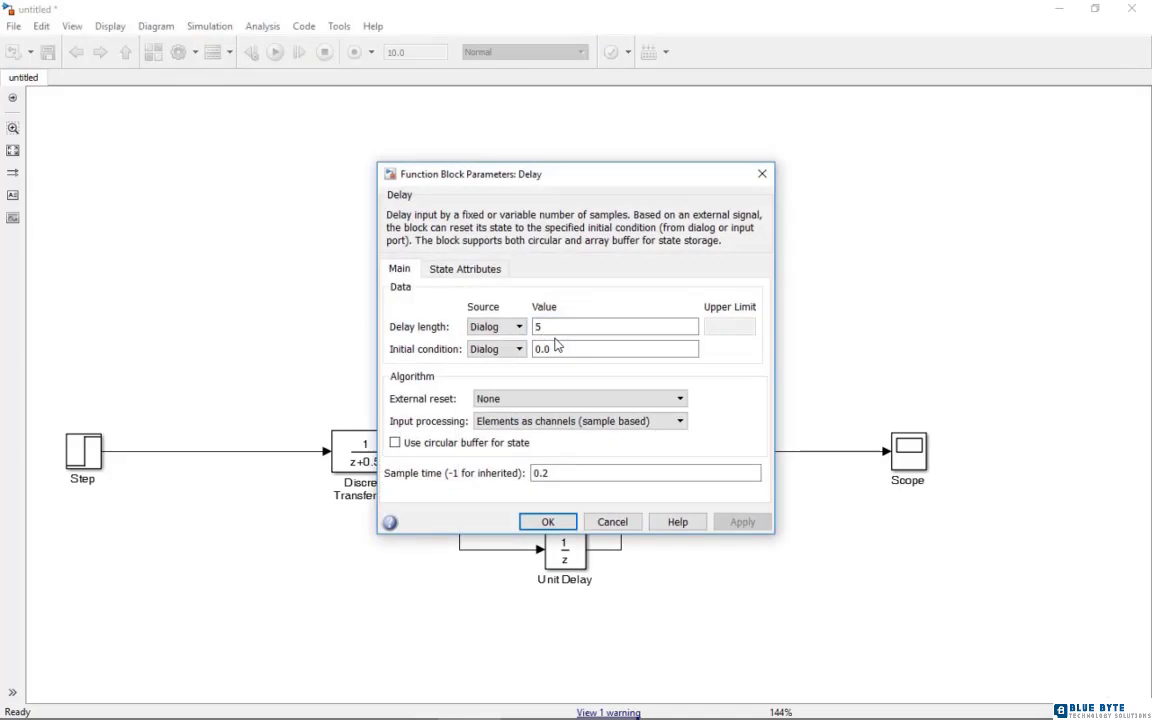
double_click(561, 474)
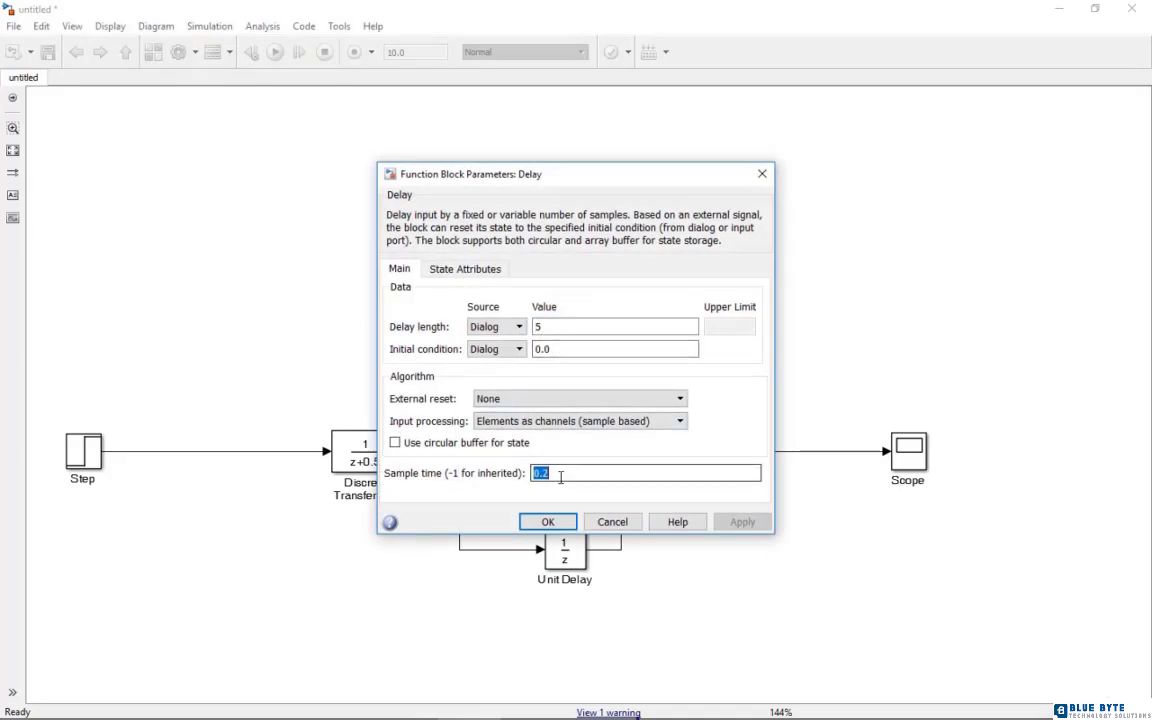
text(0.3)
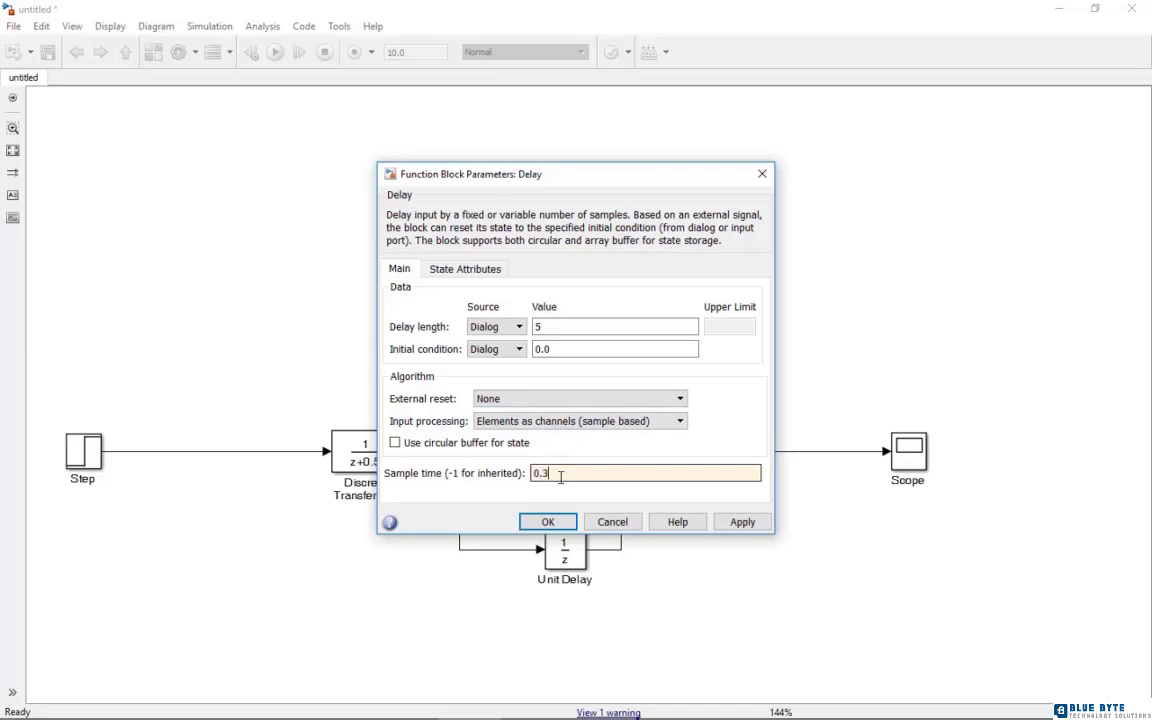
click(548, 522)
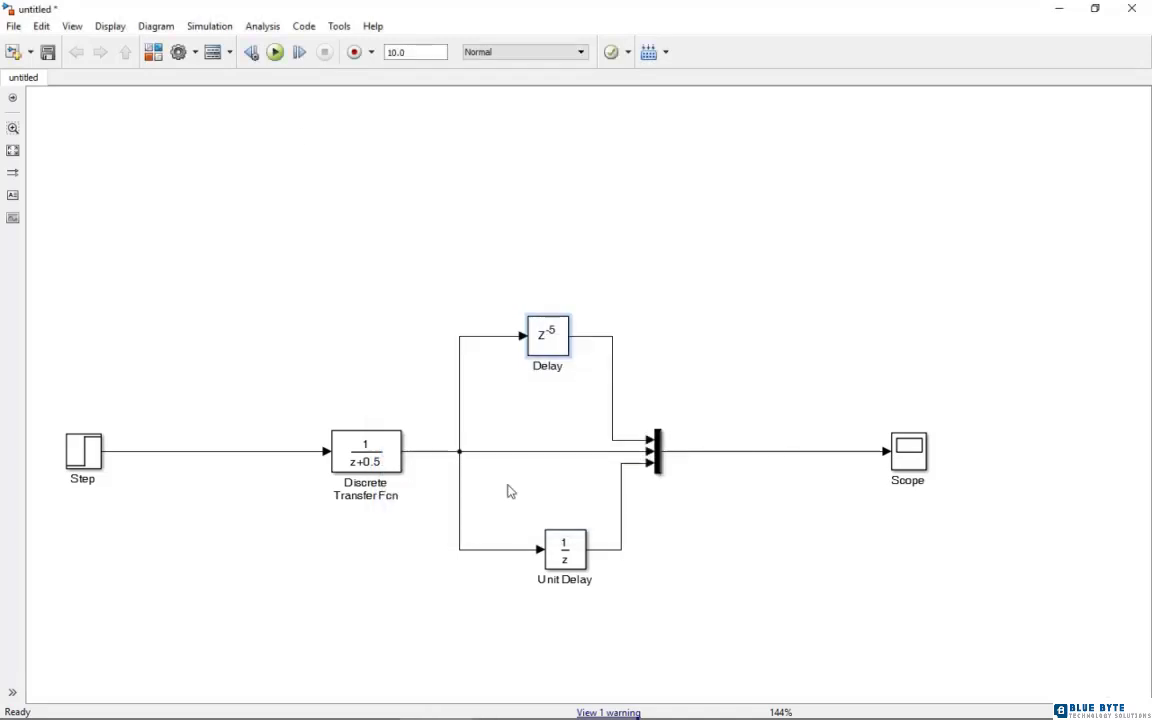
Run the simulation, view the Scope plot of the three signals, and return to the model
click(275, 53)
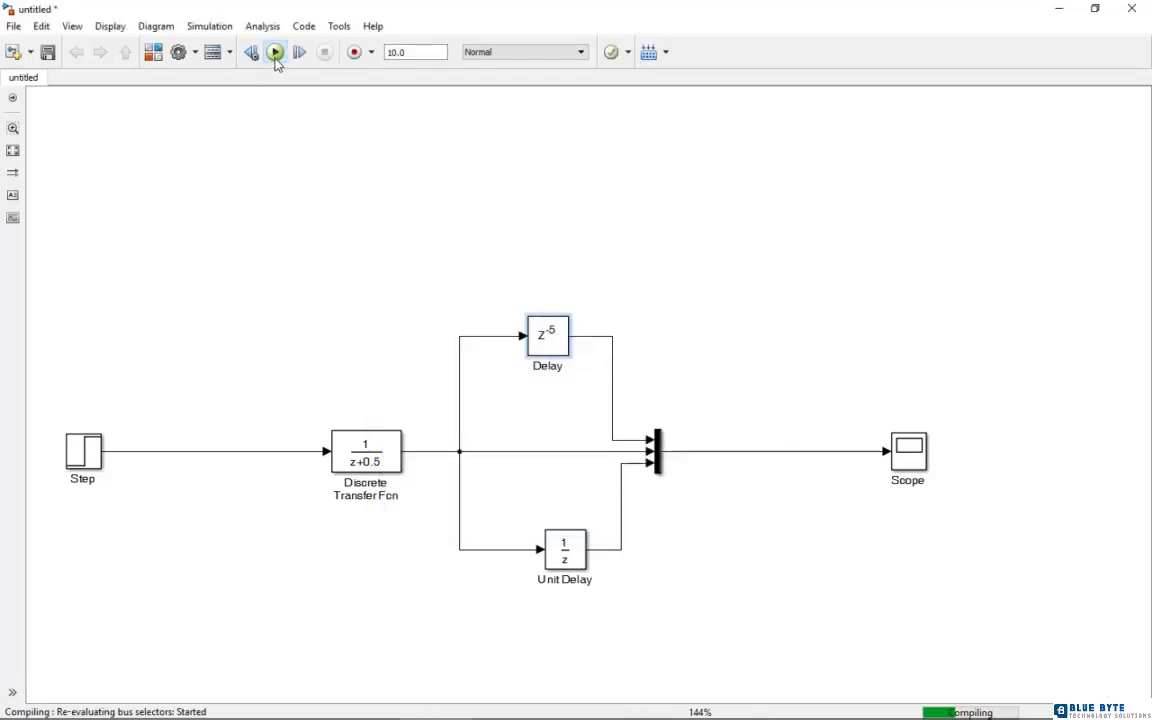
double_click(918, 465)
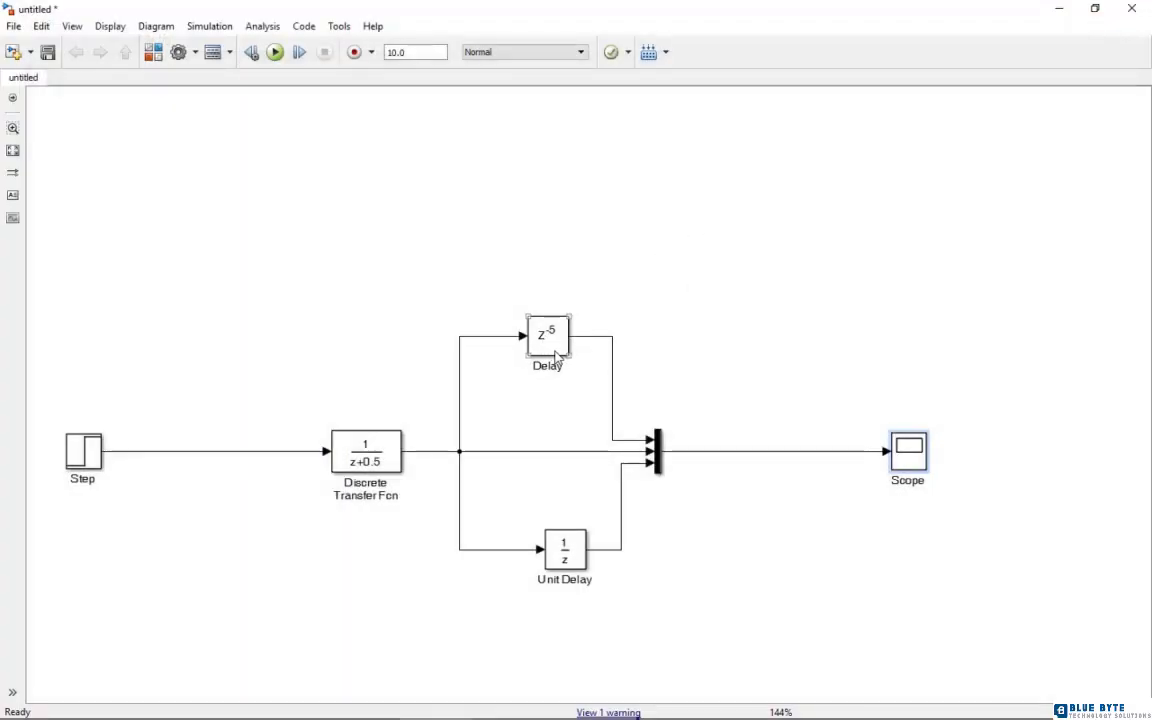
click(560, 262)
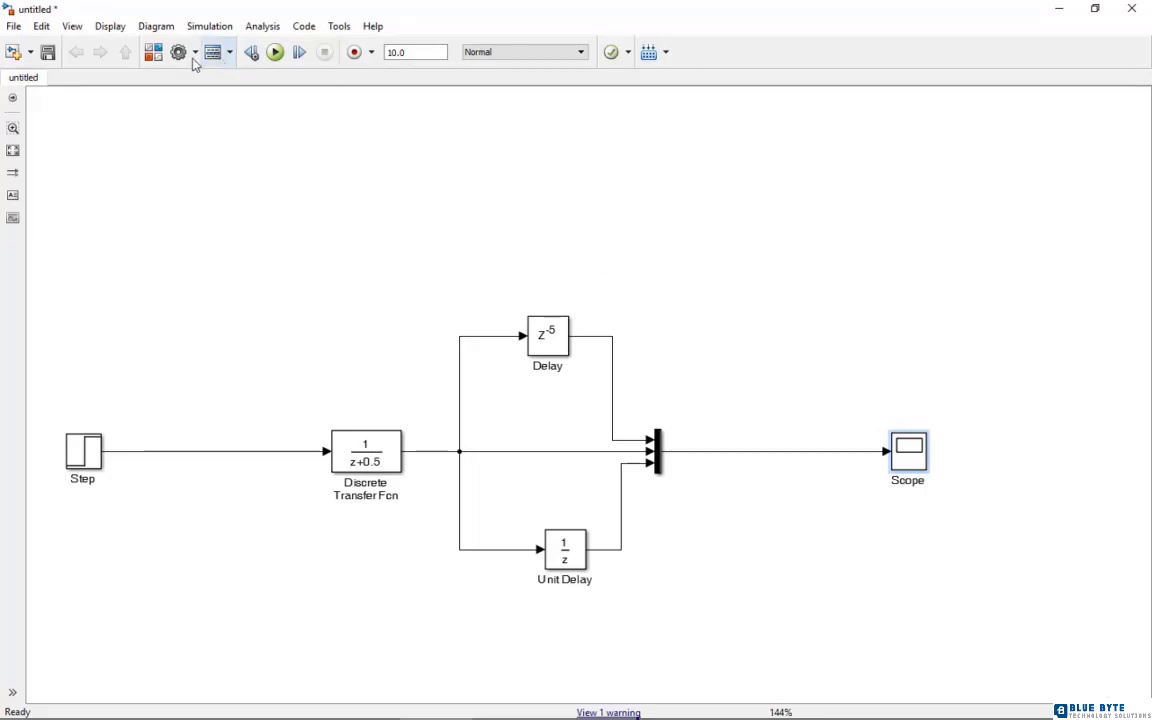
Save the model as Delay_Discrete in the Matlab Files folder
click(13, 26)
click(48, 124)
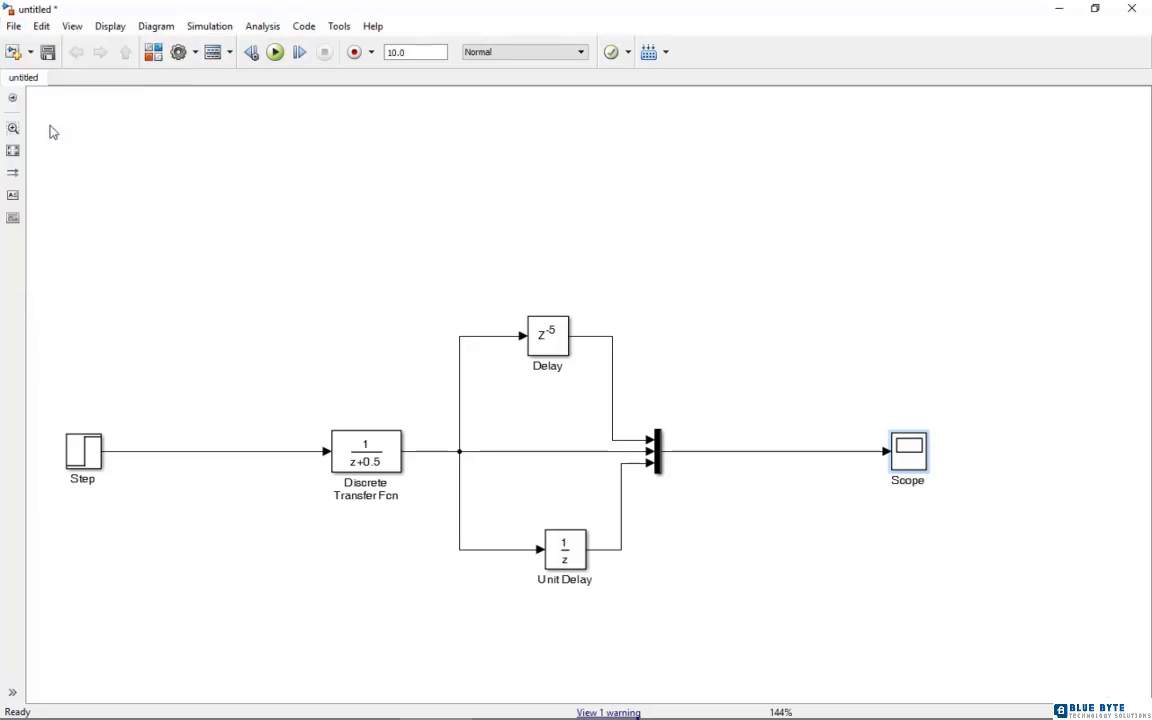
text(Dela)
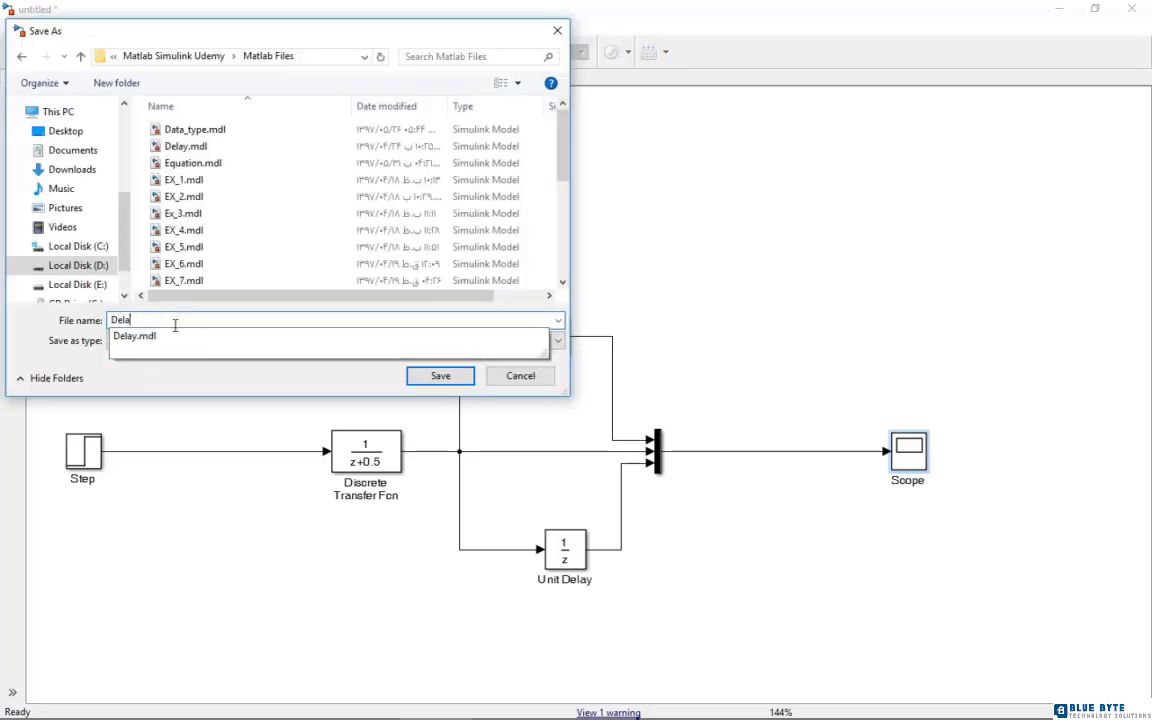
text(y_Disc)
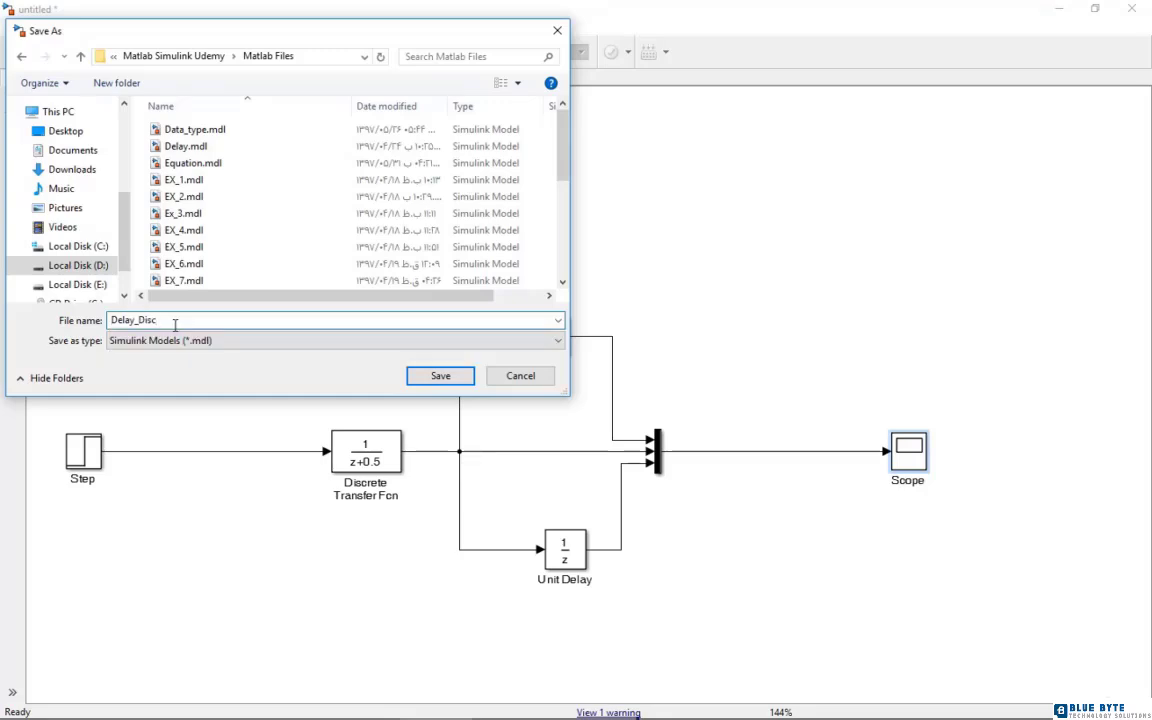
text(rete)
click(422, 376)
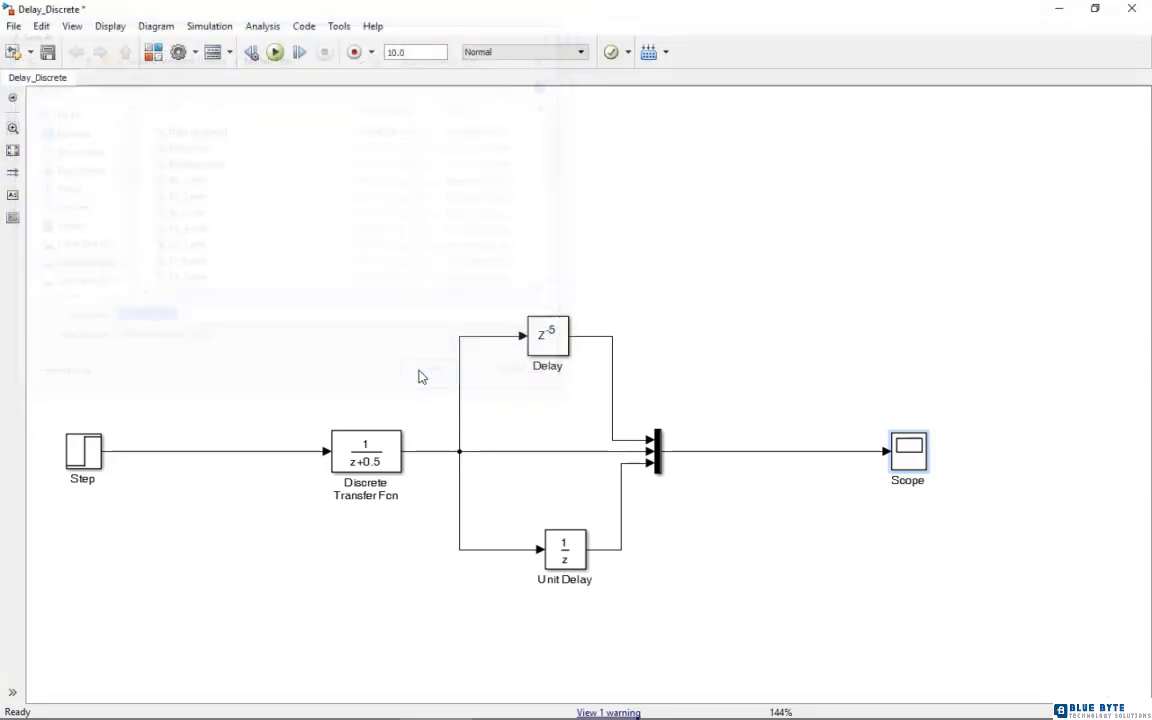
Add a Sine Wave block from the Sources library to the empty area below the Discrete Transfer Fcn
click(1132, 9)
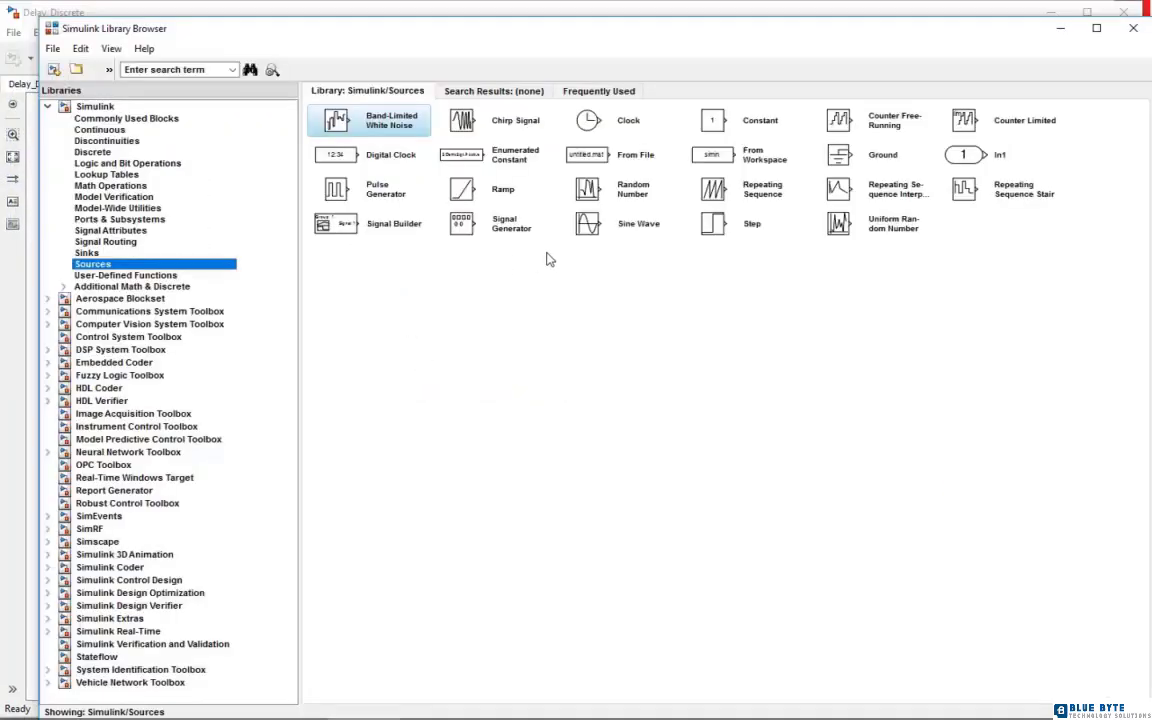
right_click(620, 234)
click(622, 240)
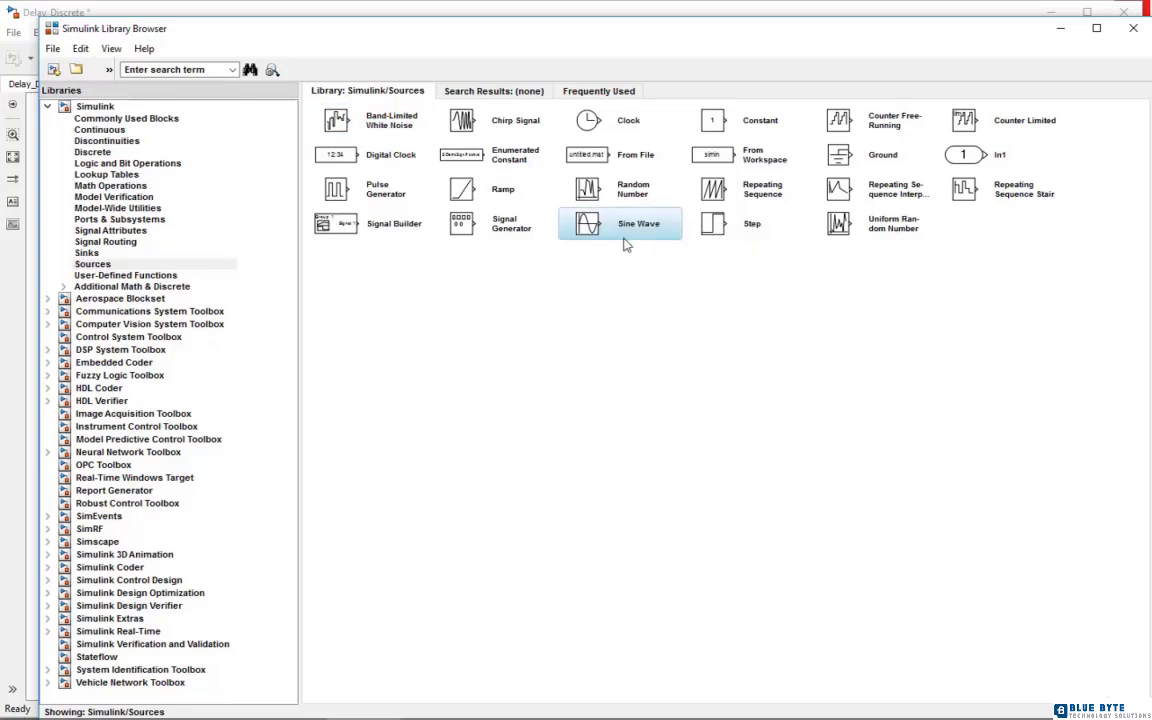
mouse_move(577, 712)
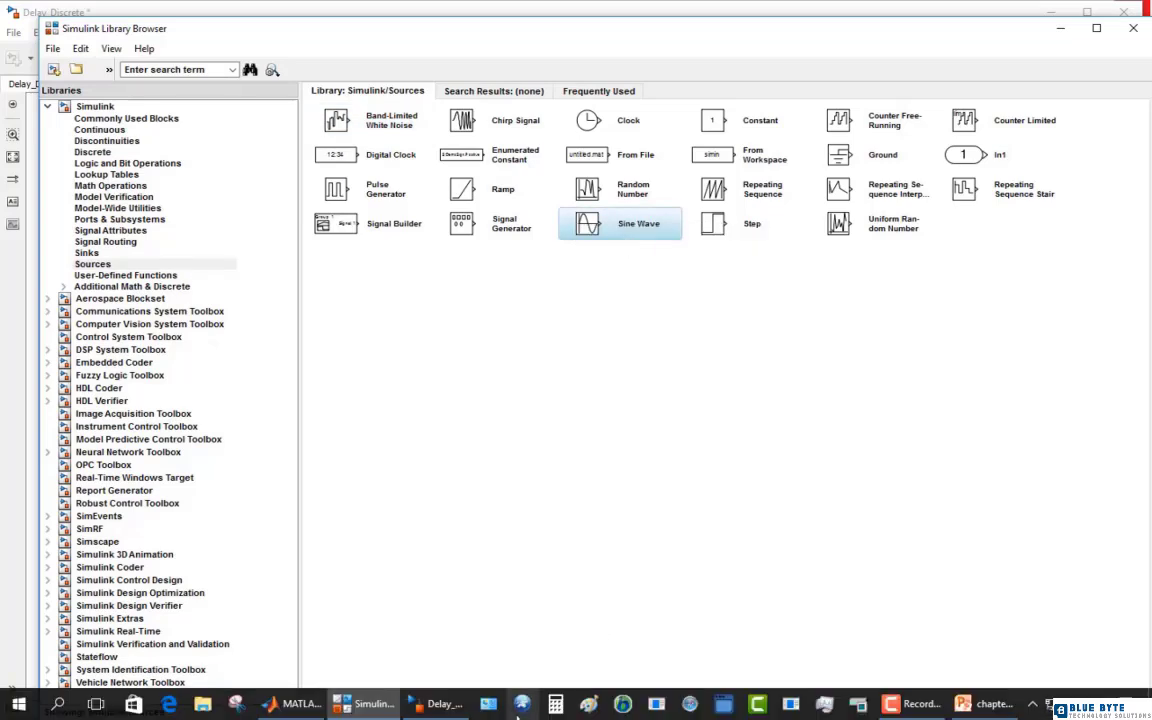
click(456, 700)
drag(985, 473, 277, 626)
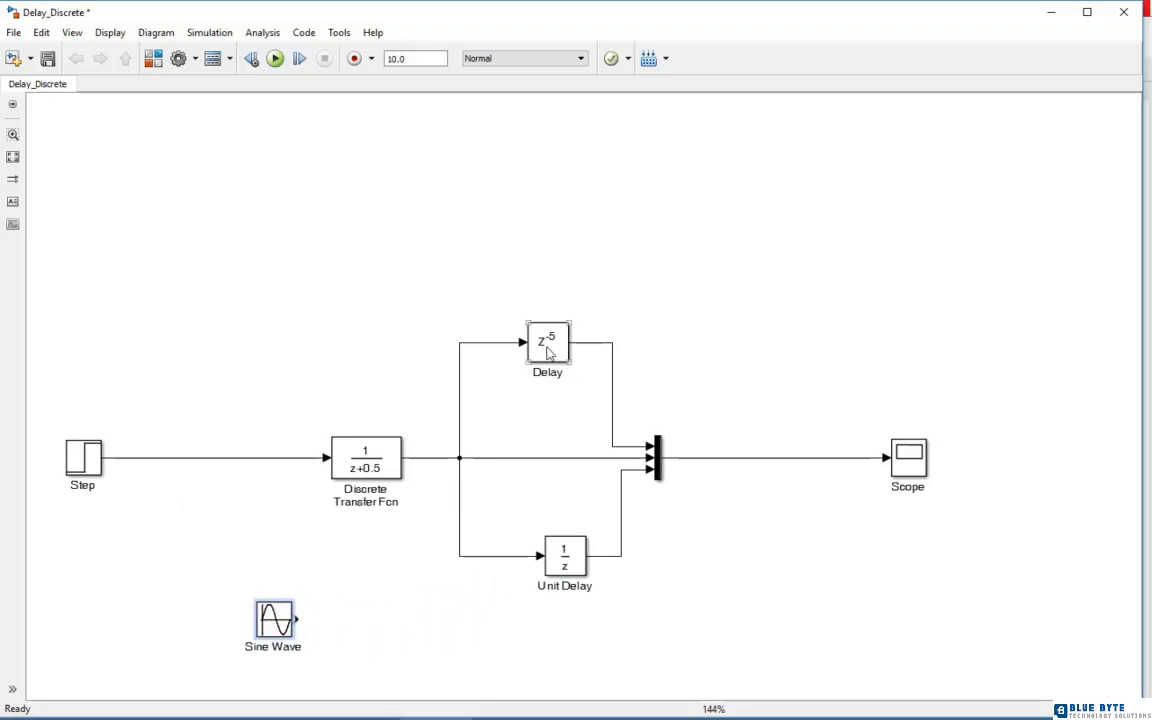
click(13, 157)
drag(305, 567, 277, 605)
Copy the Delay and Scope blocks into the row beside the Sine Wave and wire Sine Wave, Delay copy and Scope copy in series
drag(650, 218, 457, 624)
drag(301, 600, 427, 600)
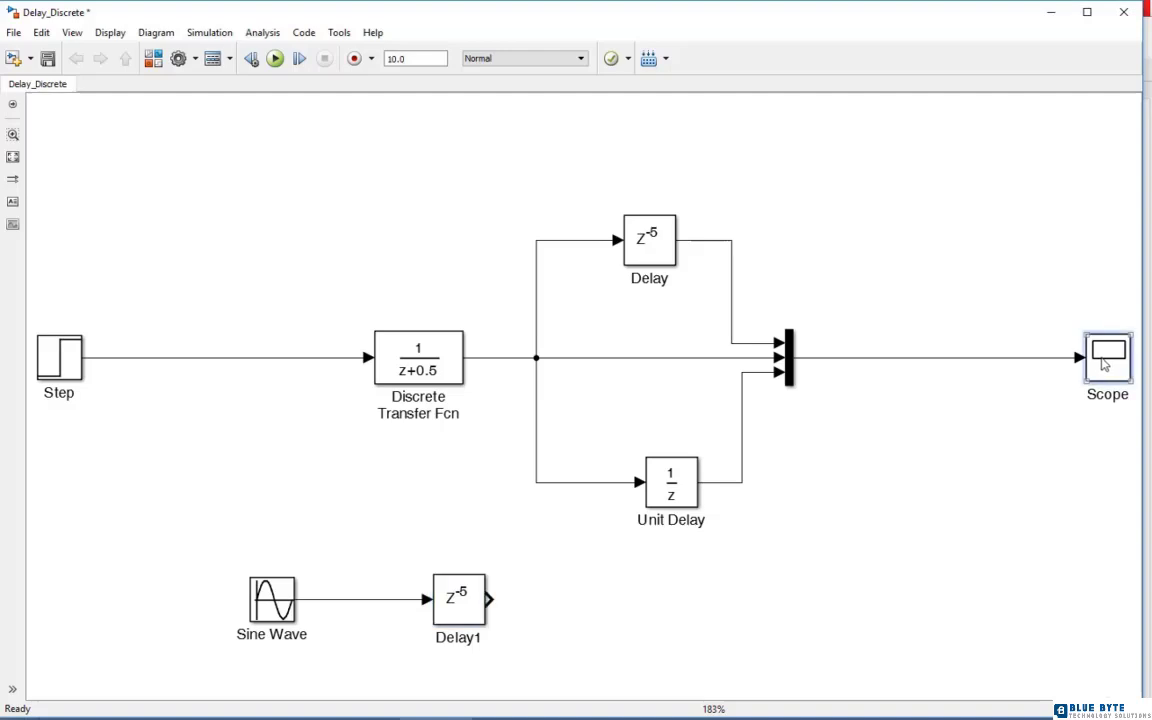
drag(1105, 365, 755, 606)
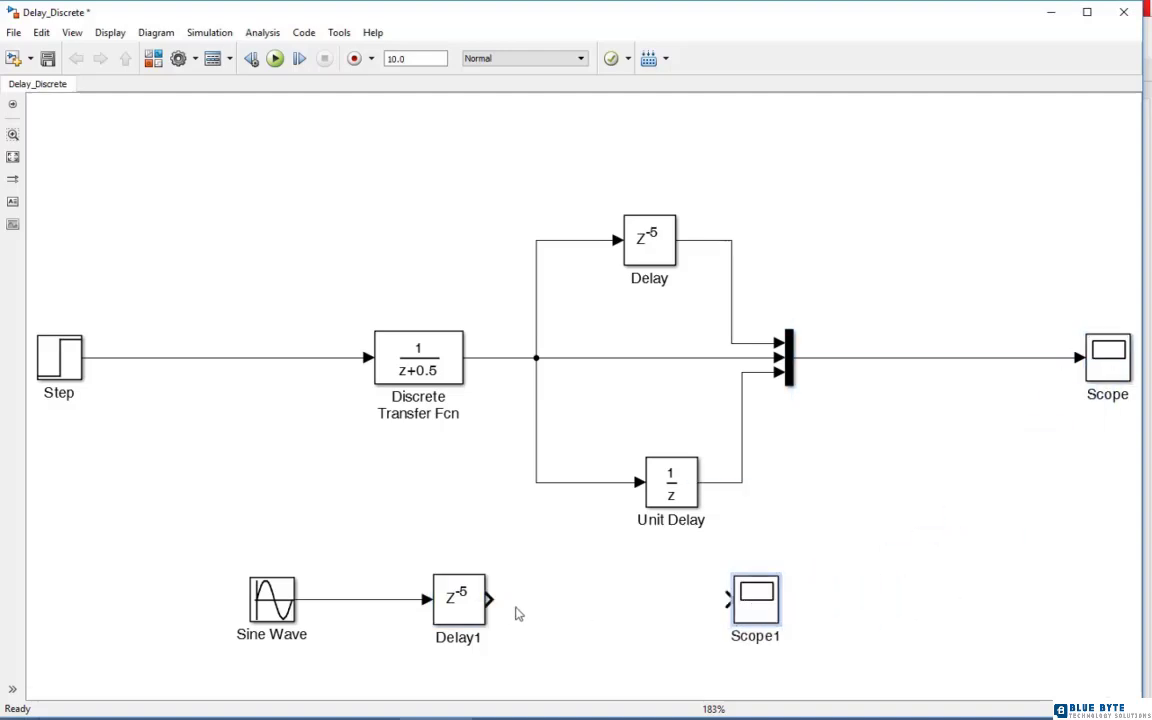
drag(489, 599, 728, 599)
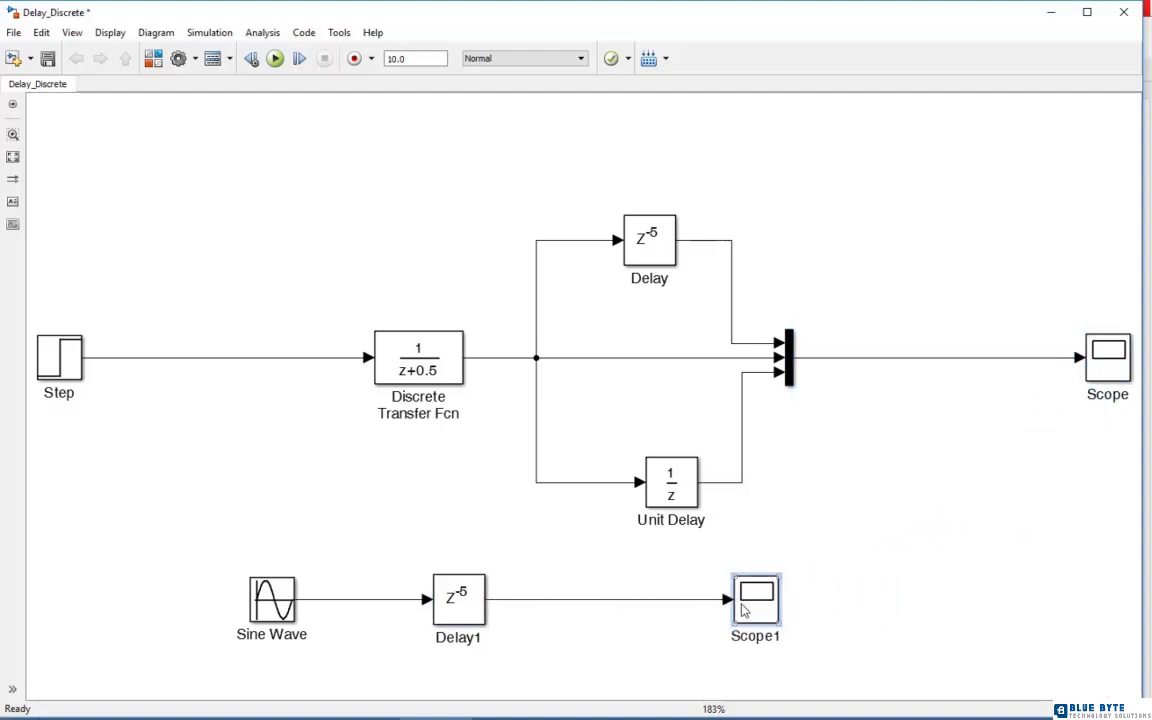
Set the sample time of the copied Delay block to 0.1
double_click(461, 608)
double_click(581, 476)
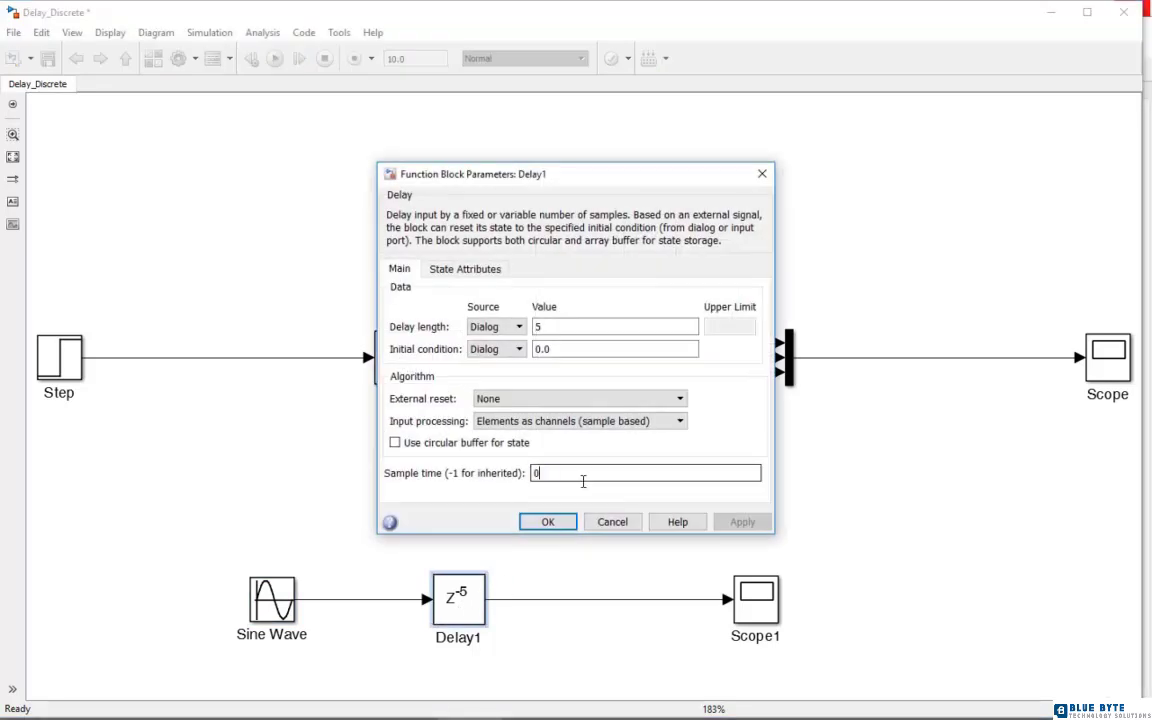
text(0.1)
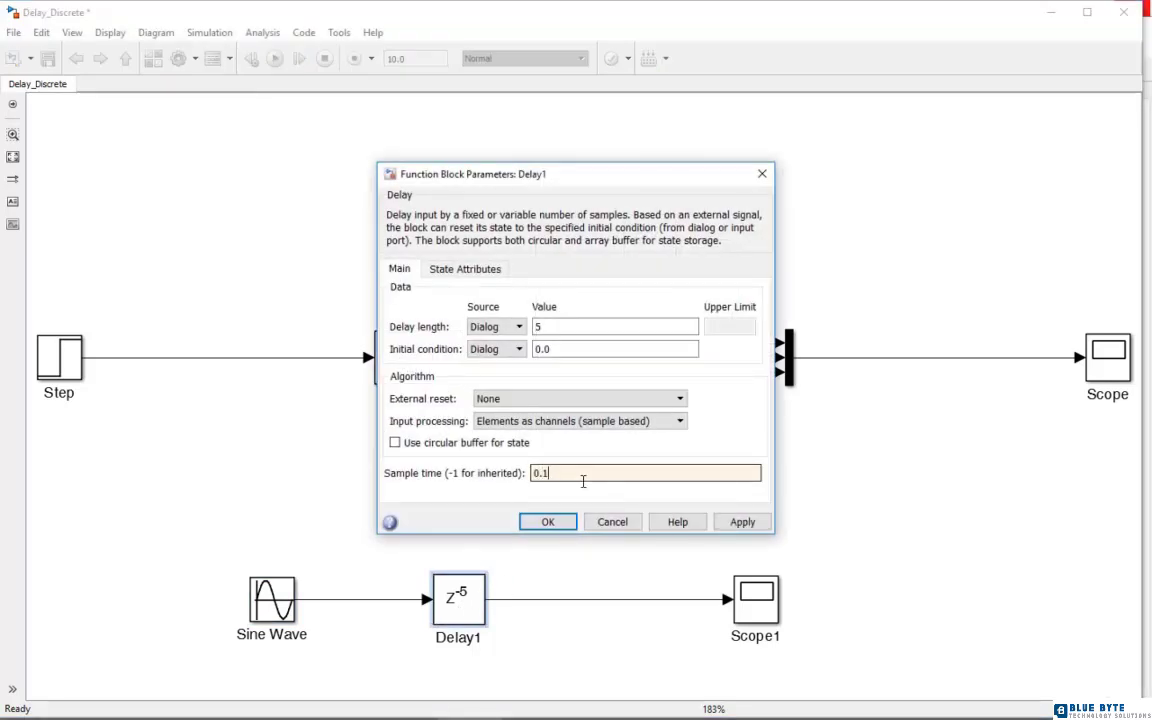
click(548, 522)
Configure the Sine Wave block as Sample based with a sample time of 0.1
double_click(270, 598)
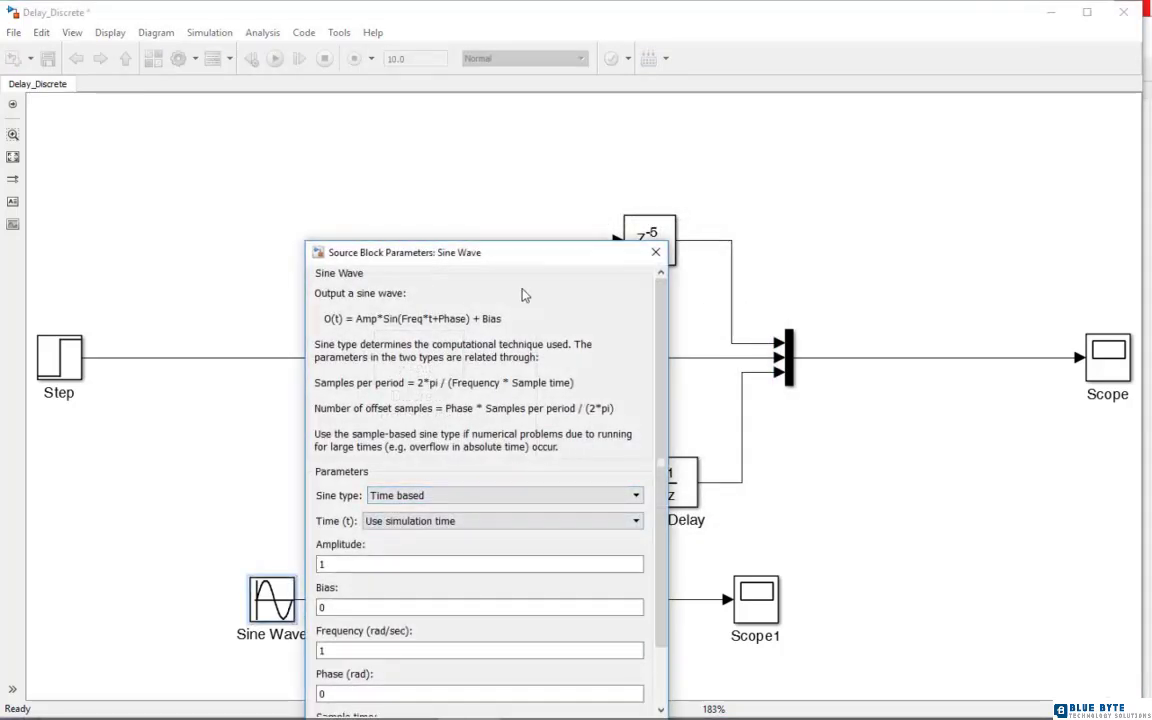
drag(527, 250, 537, 120)
scroll(571, 311, down, 3)
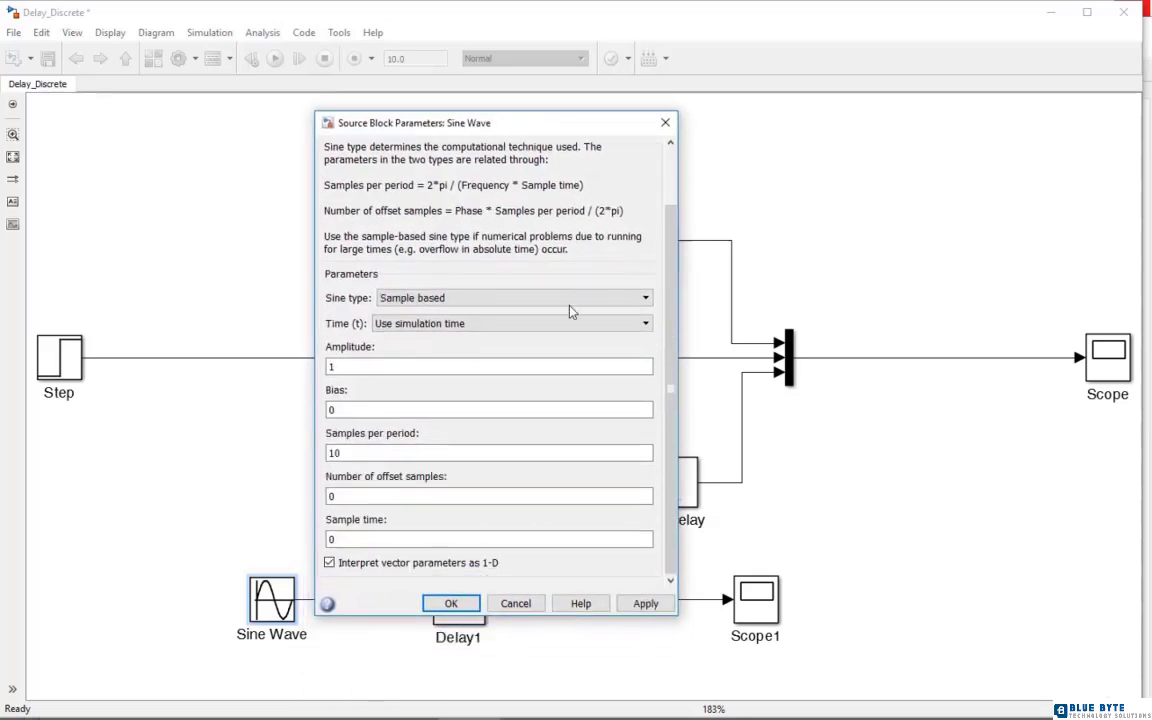
double_click(450, 538)
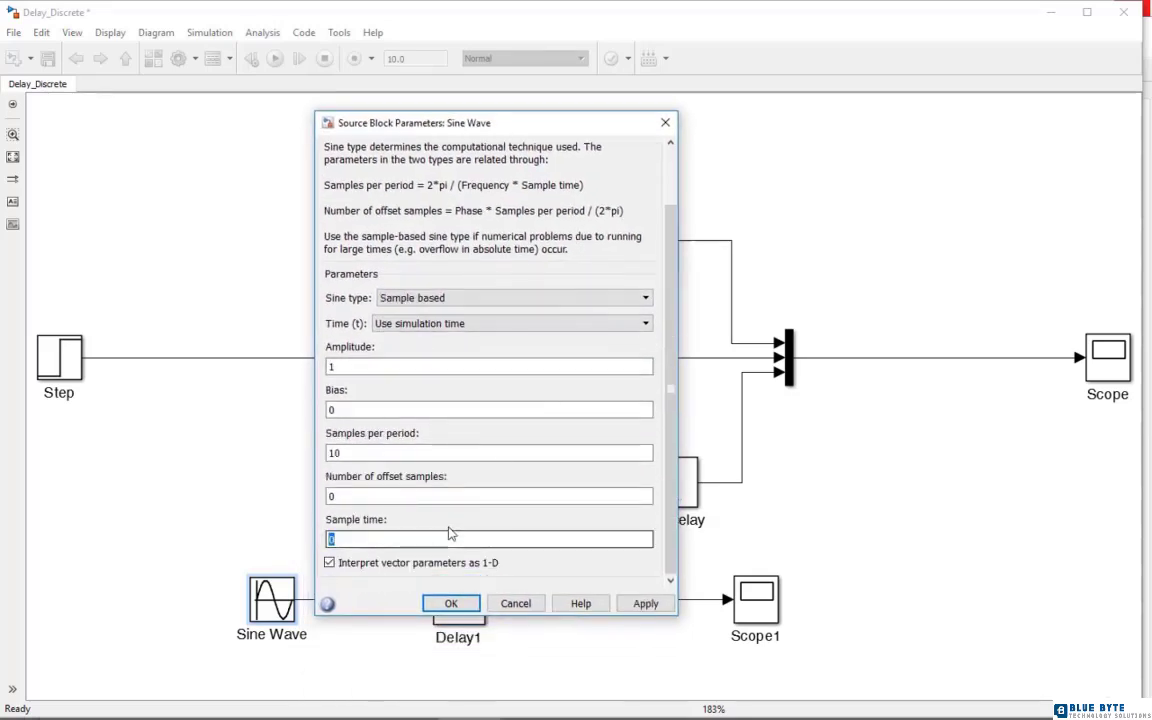
text(1)
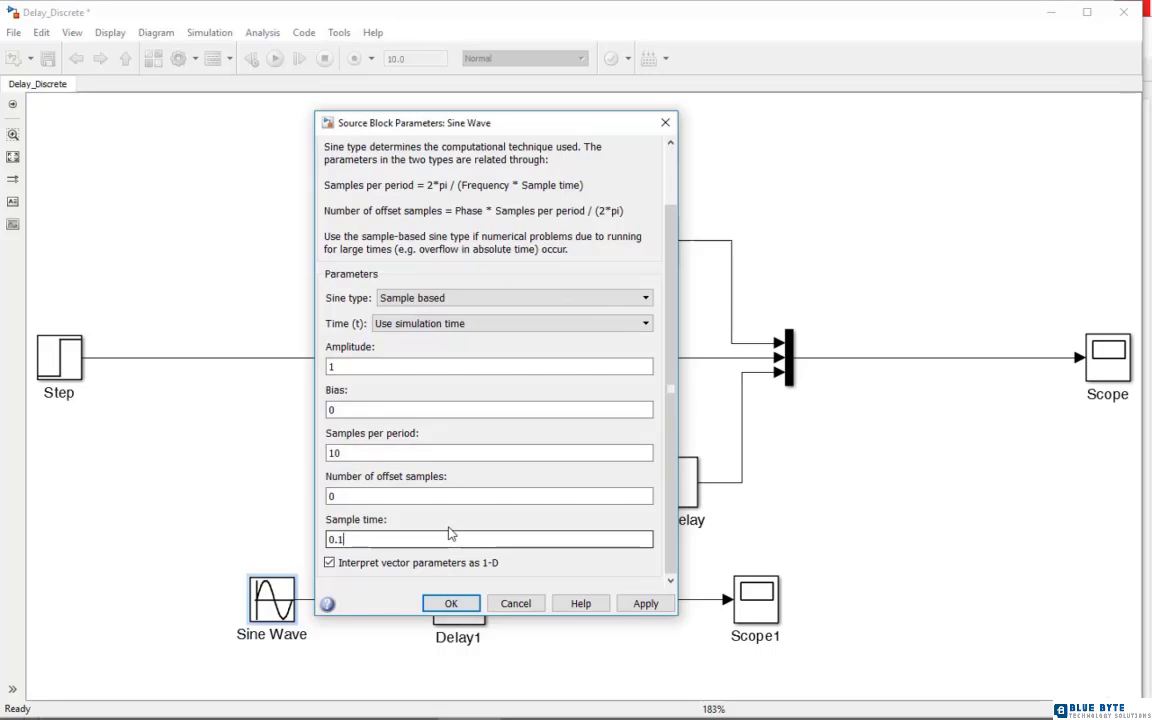
click(451, 603)
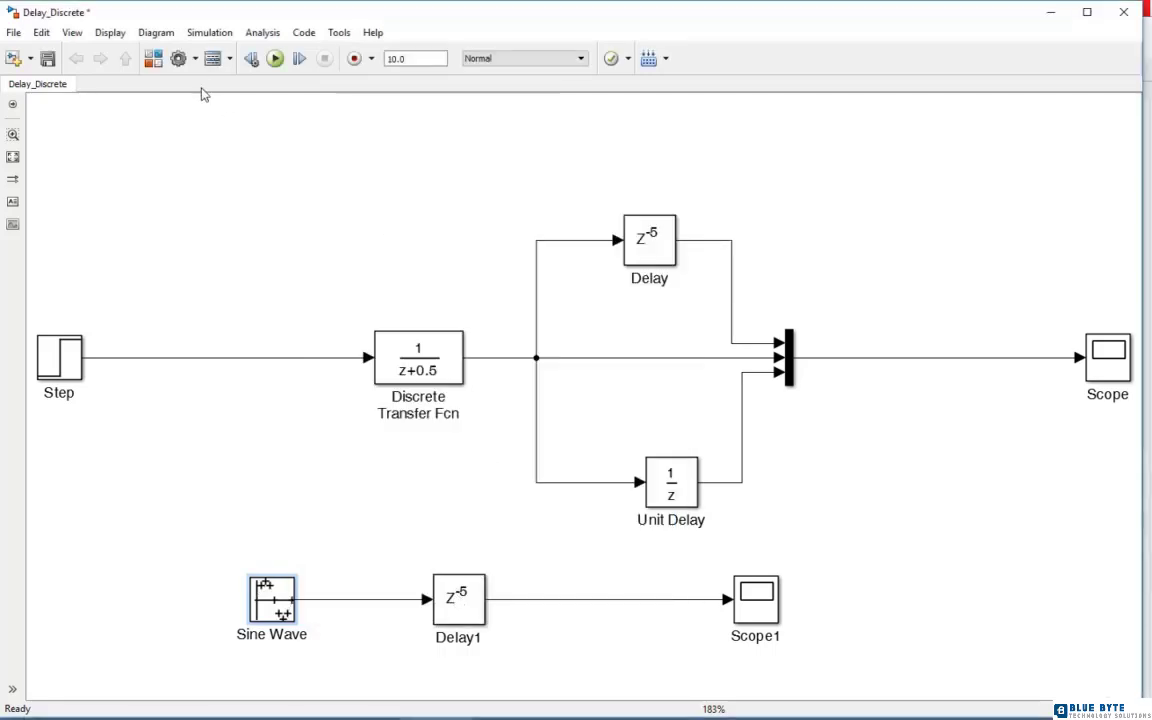
Run the simulation, examine the delayed sine wave on Scope1 with autoscaled axes, and close the plot
click(276, 59)
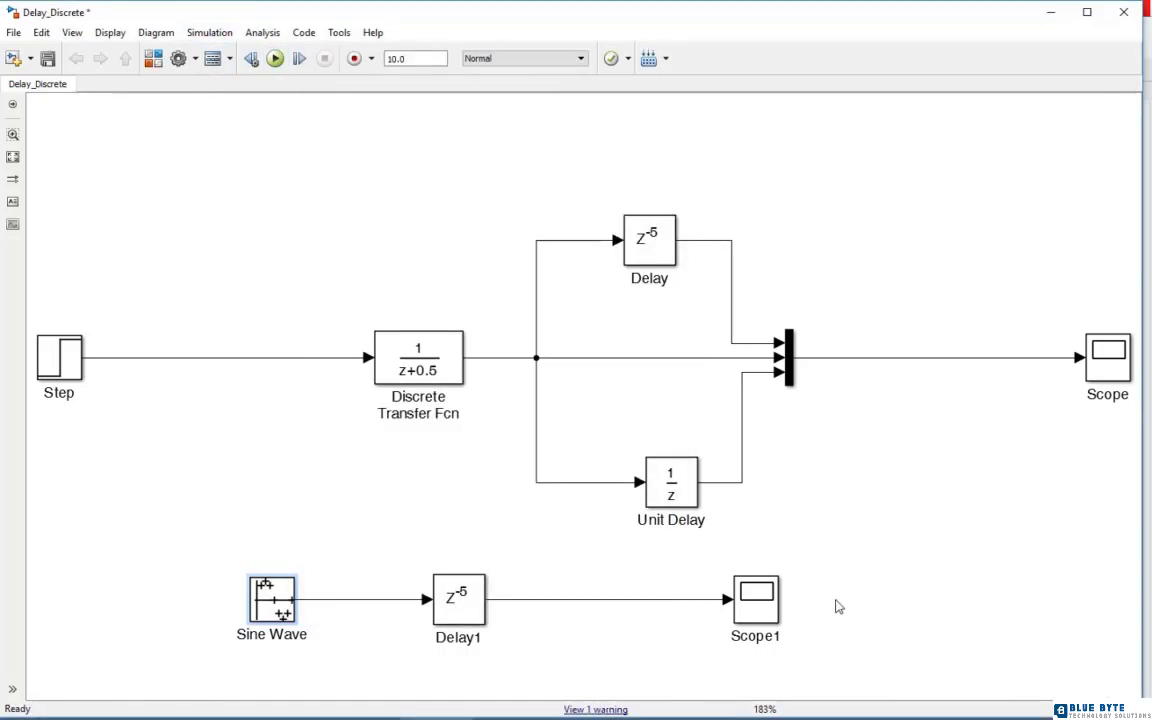
double_click(773, 606)
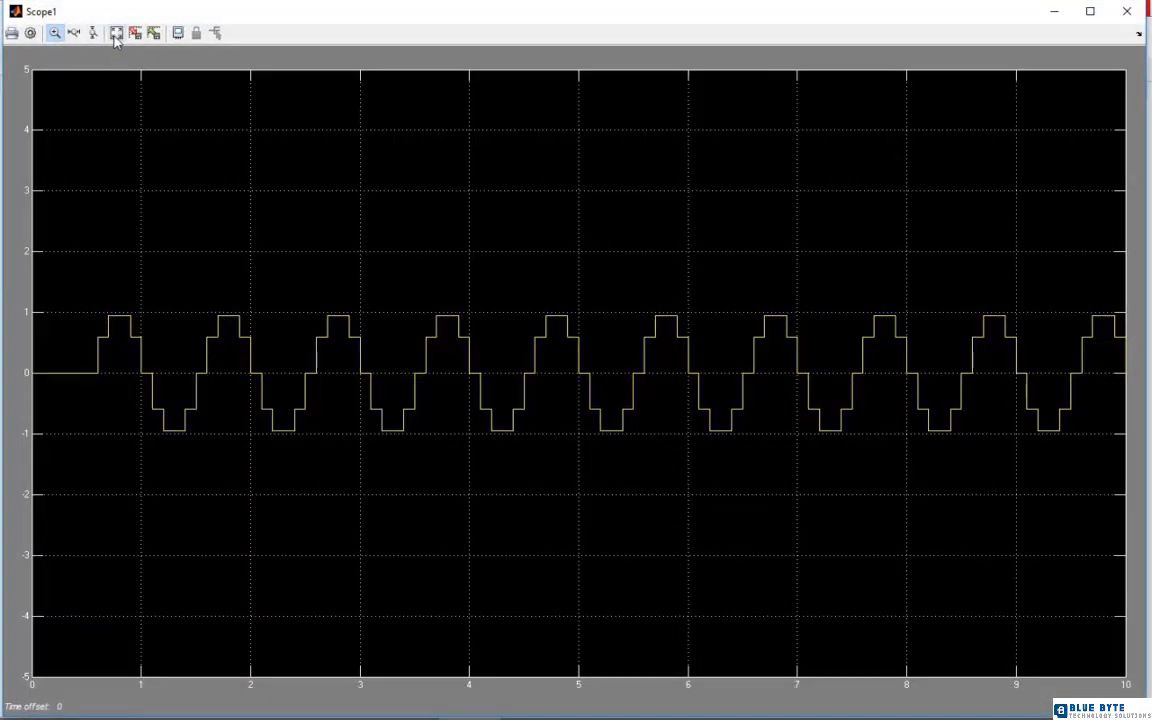
click(115, 35)
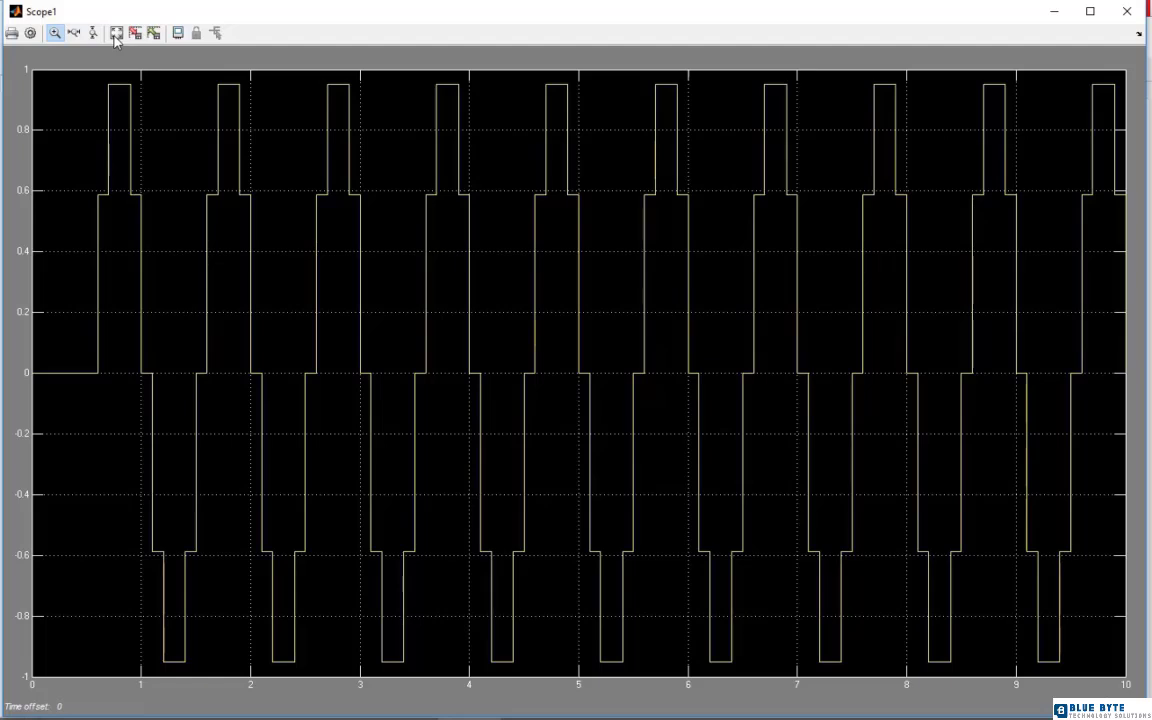
click(74, 34)
click(1130, 15)
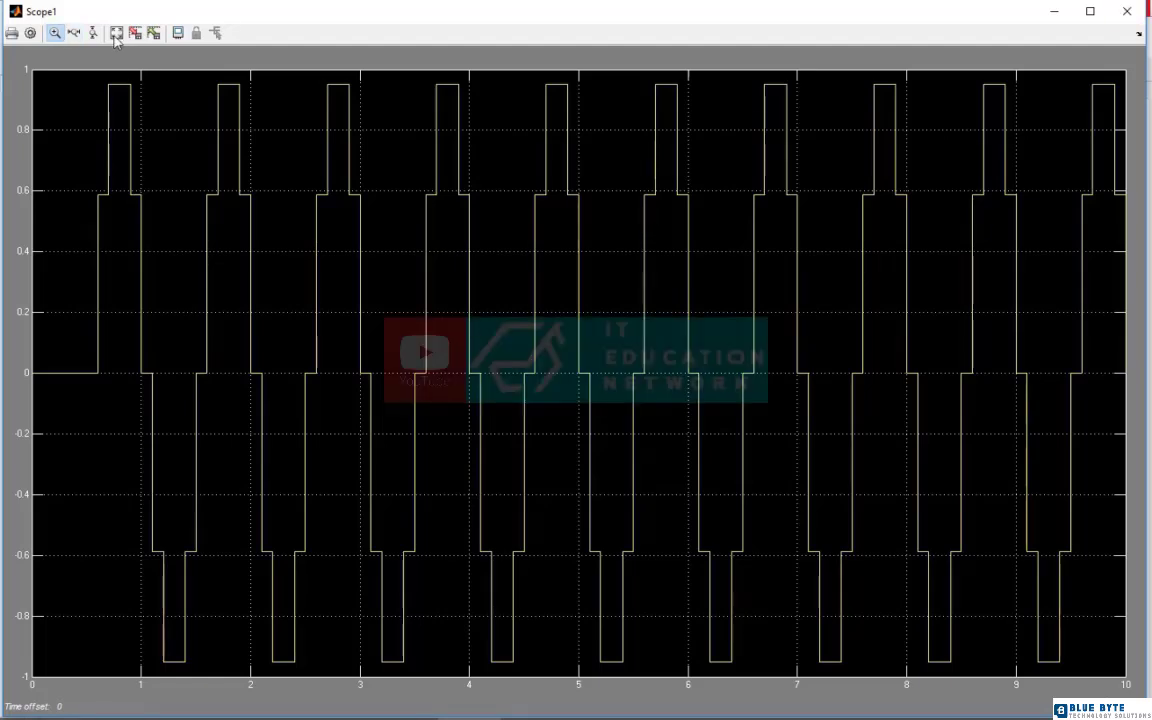
click(1130, 15)
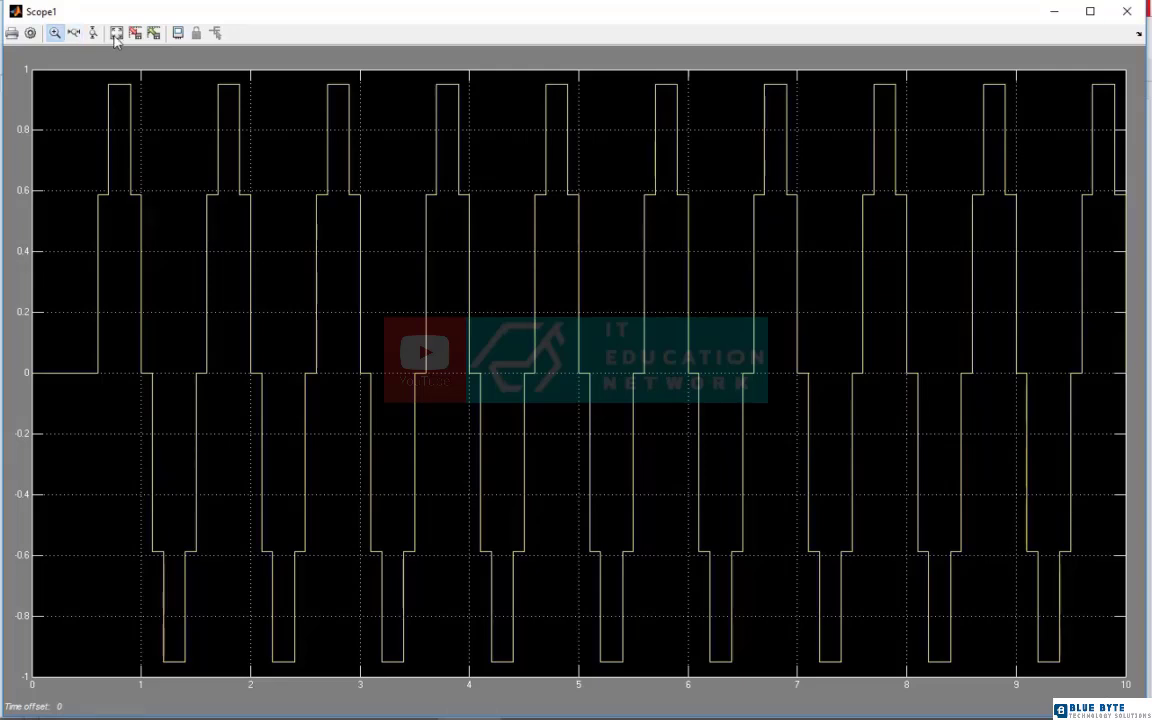
click(1127, 11)
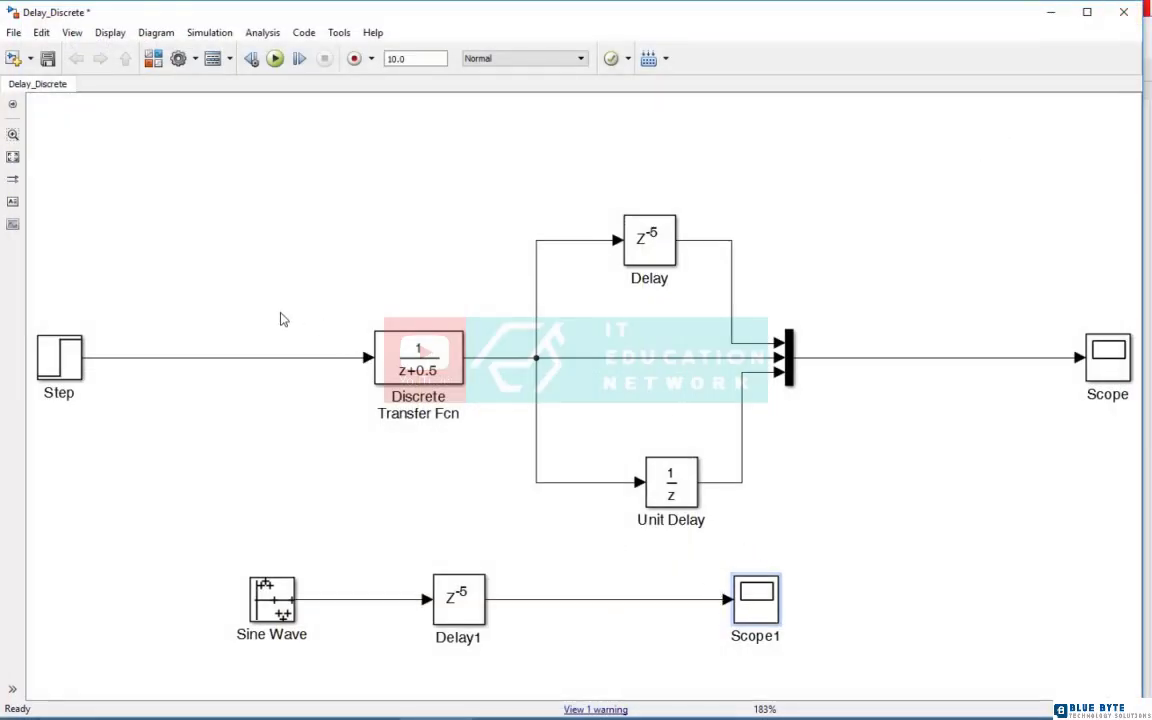
Save the changes to the Delay_Discrete model and close it
click(48, 59)
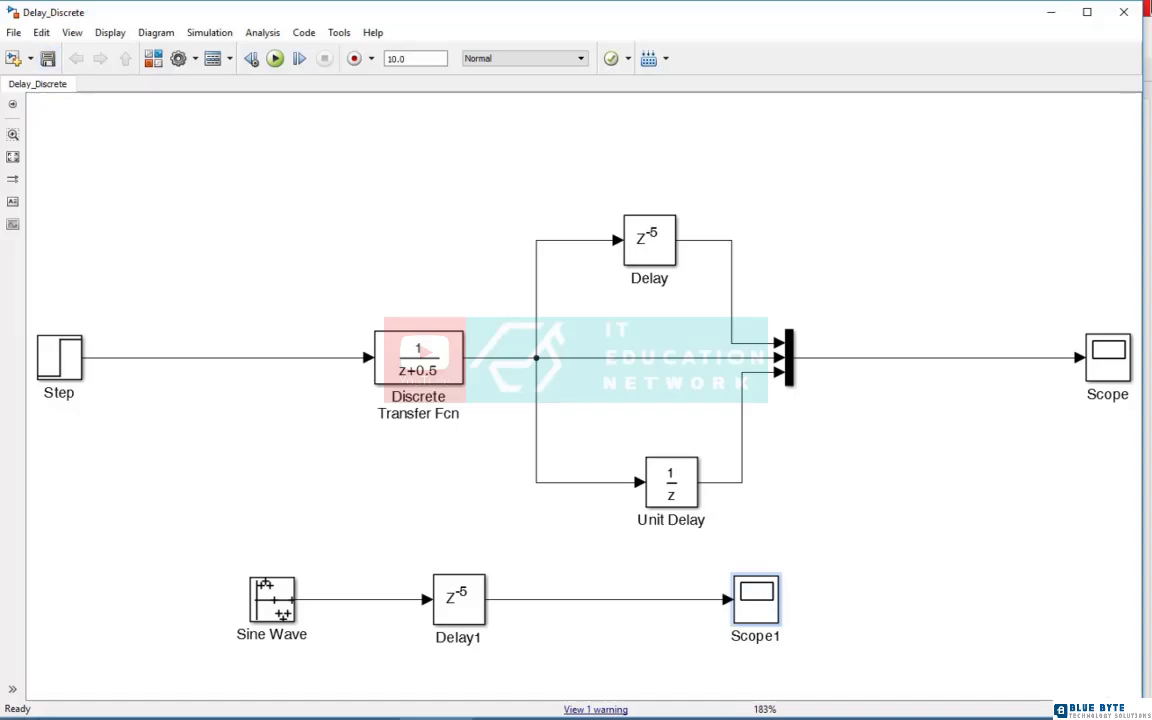
click(1122, 13)
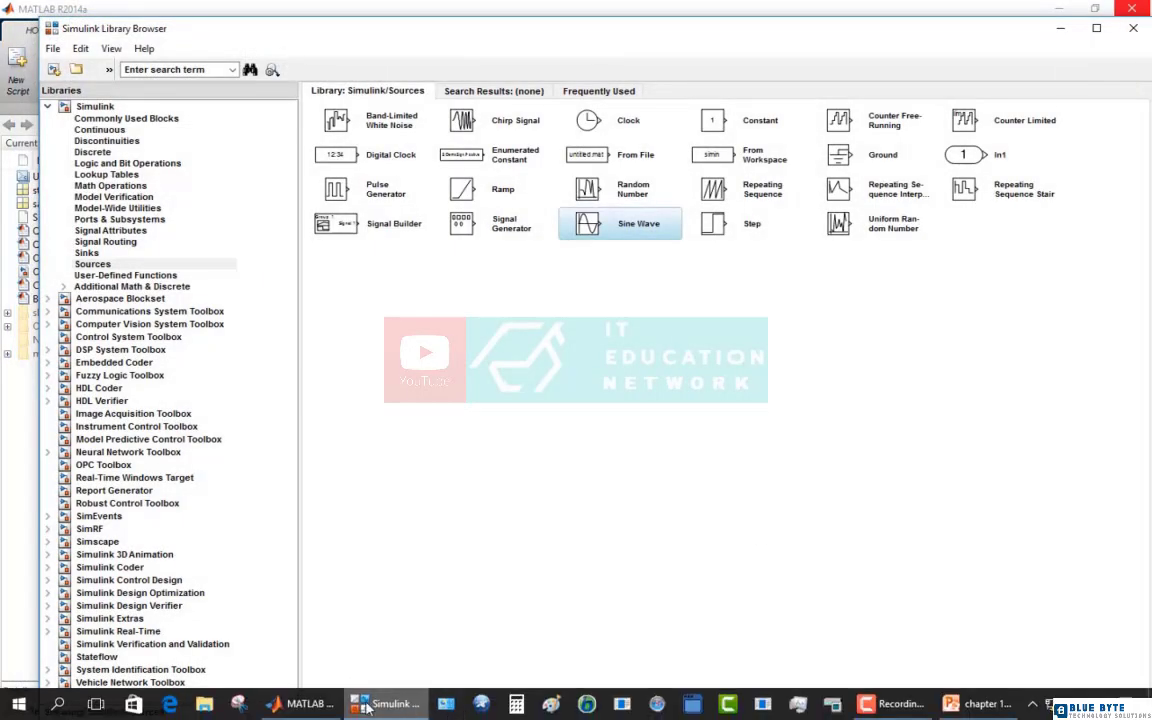
Display the blocks of the Discrete library in the Simulink Library Browser
click(336, 706)
click(375, 706)
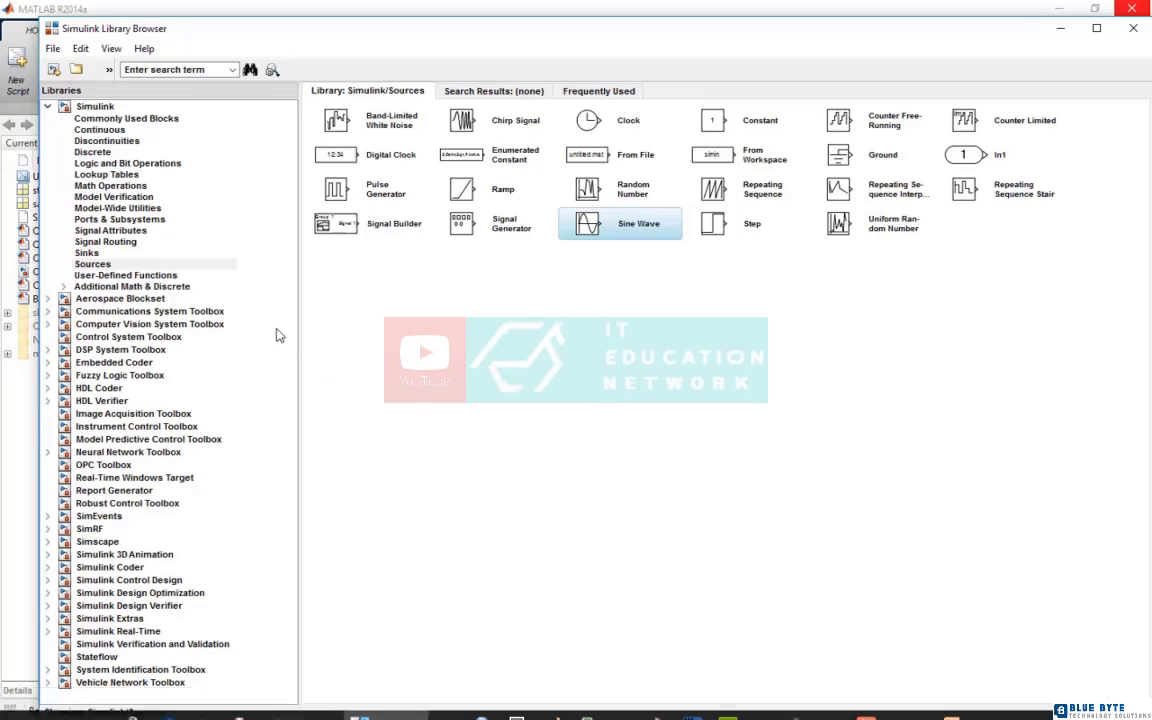
click(92, 152)
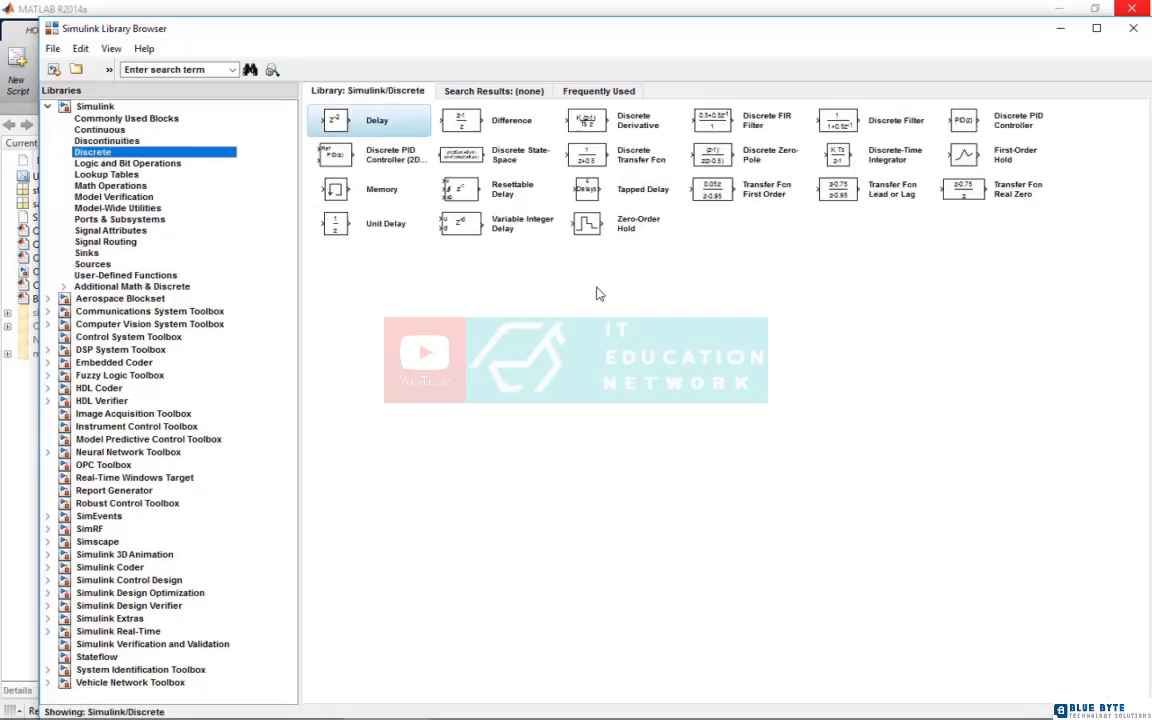
Open the Delay_Discrete.mdl model from the Matlab Files folder
click(640, 189)
click(76, 69)
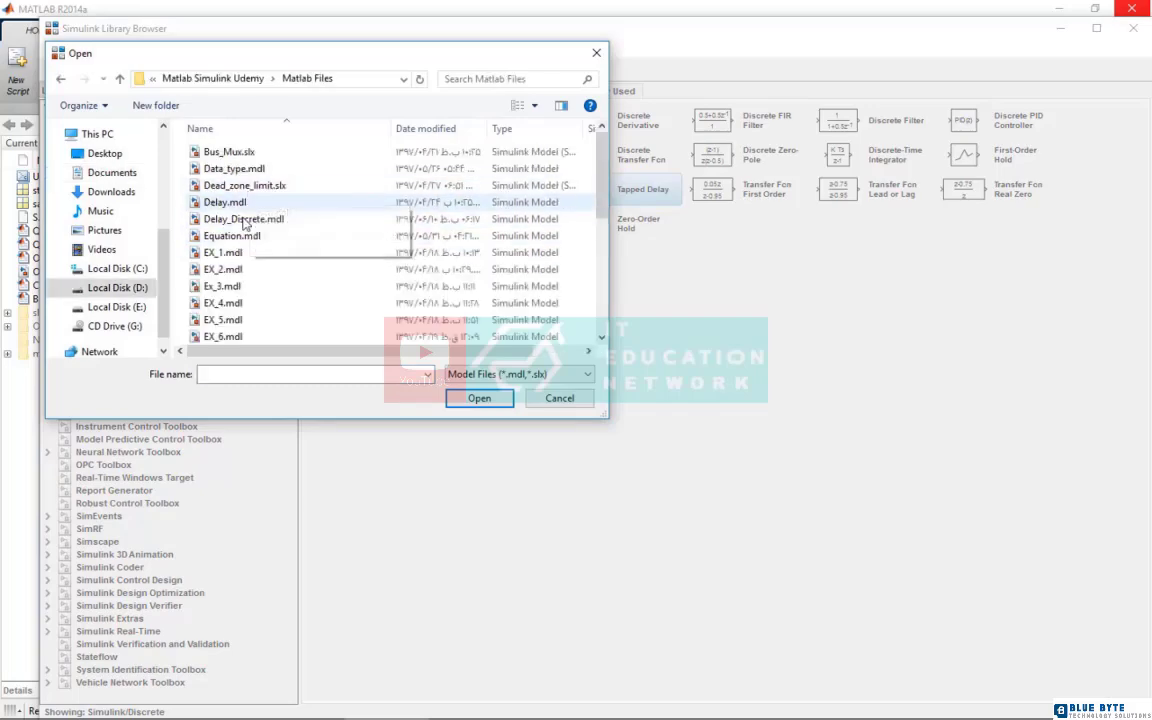
double_click(243, 220)
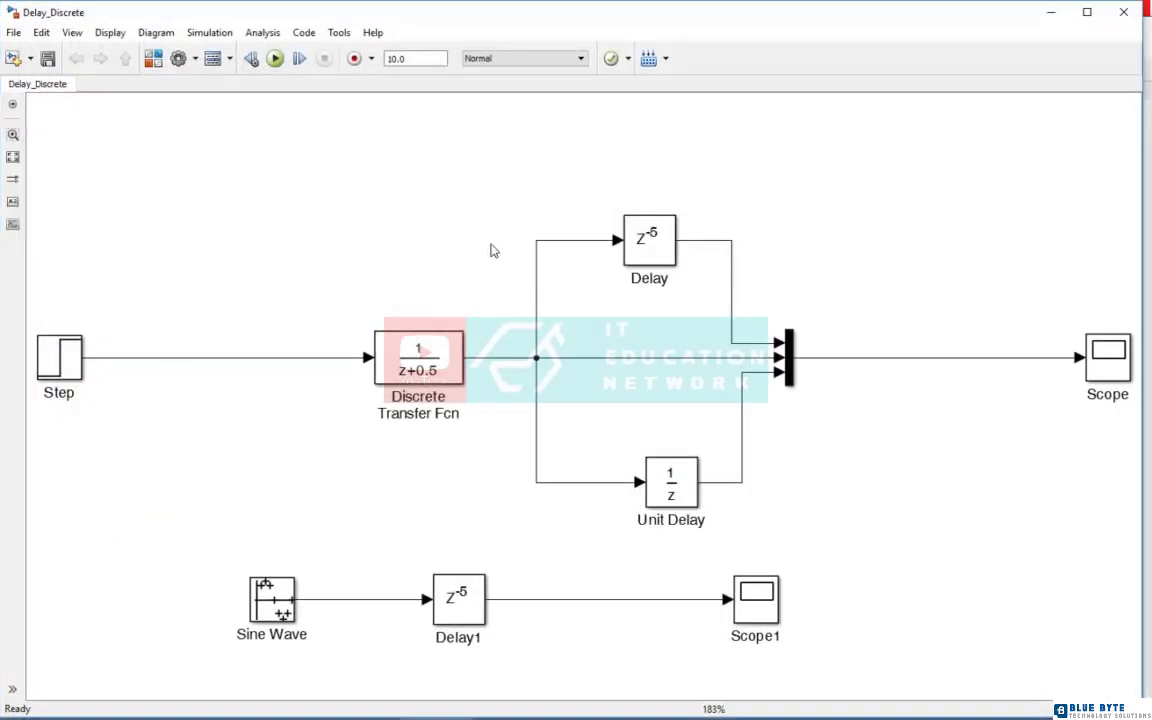
Add a Tapped Delay block from the Discrete library to Delay_Discrete and place it in the empty area below Scope
click(1050, 15)
right_click(585, 189)
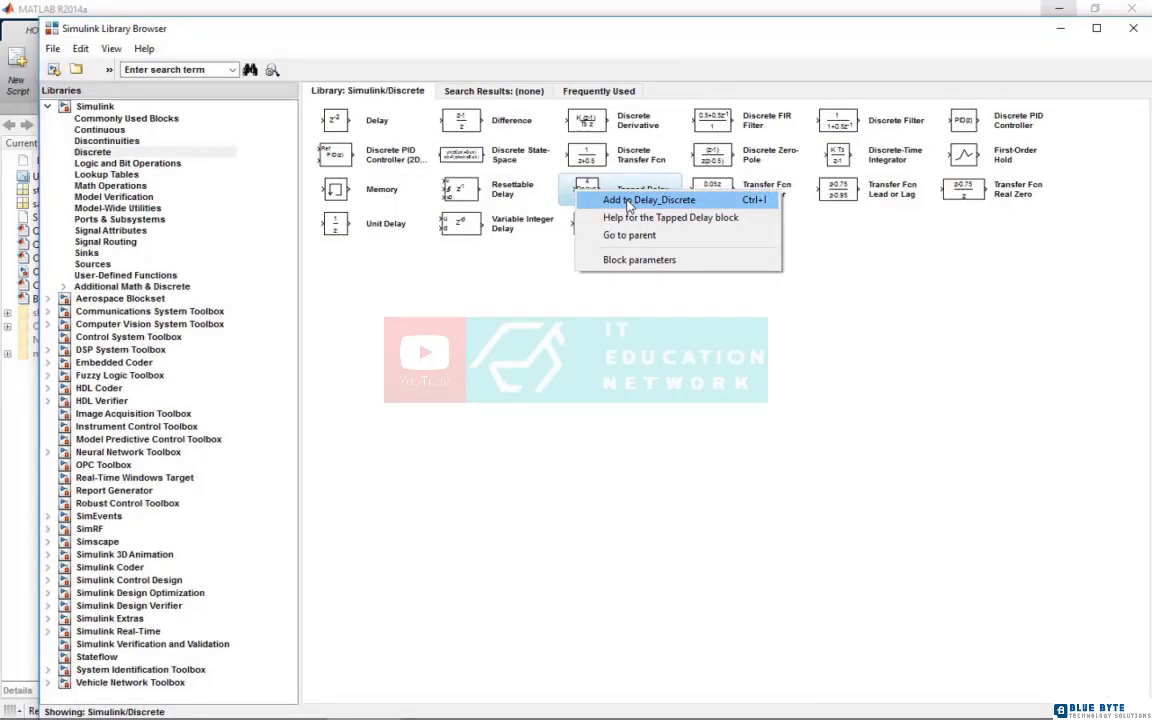
click(628, 201)
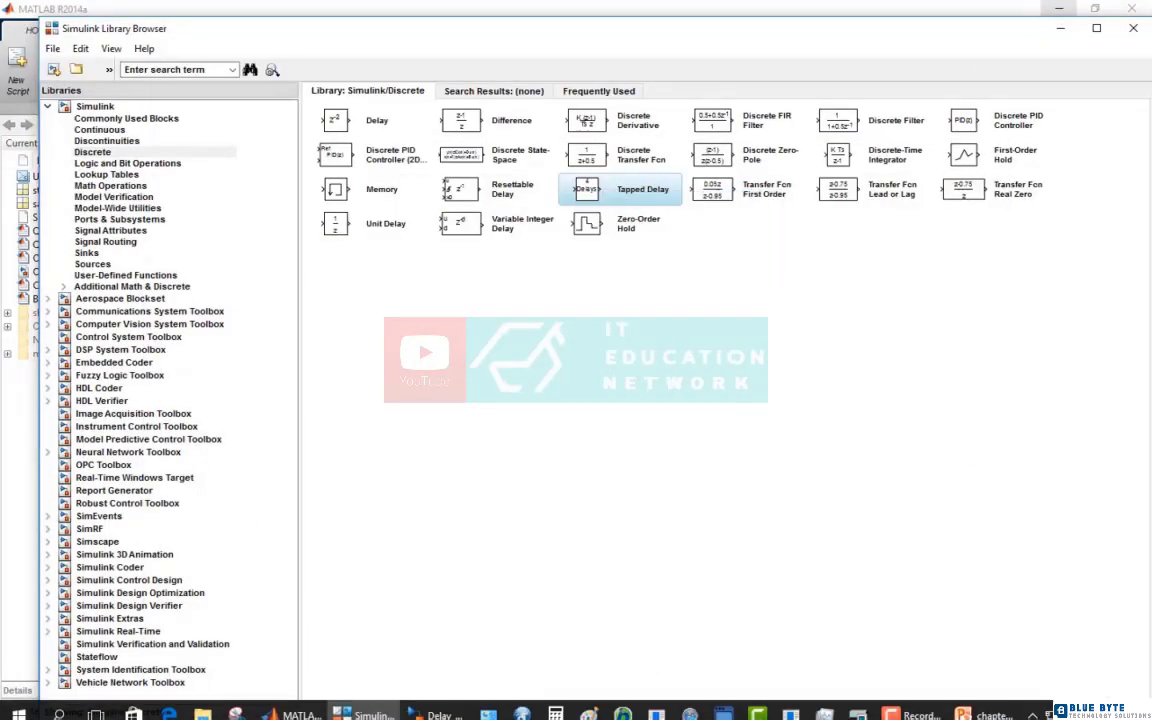
click(437, 704)
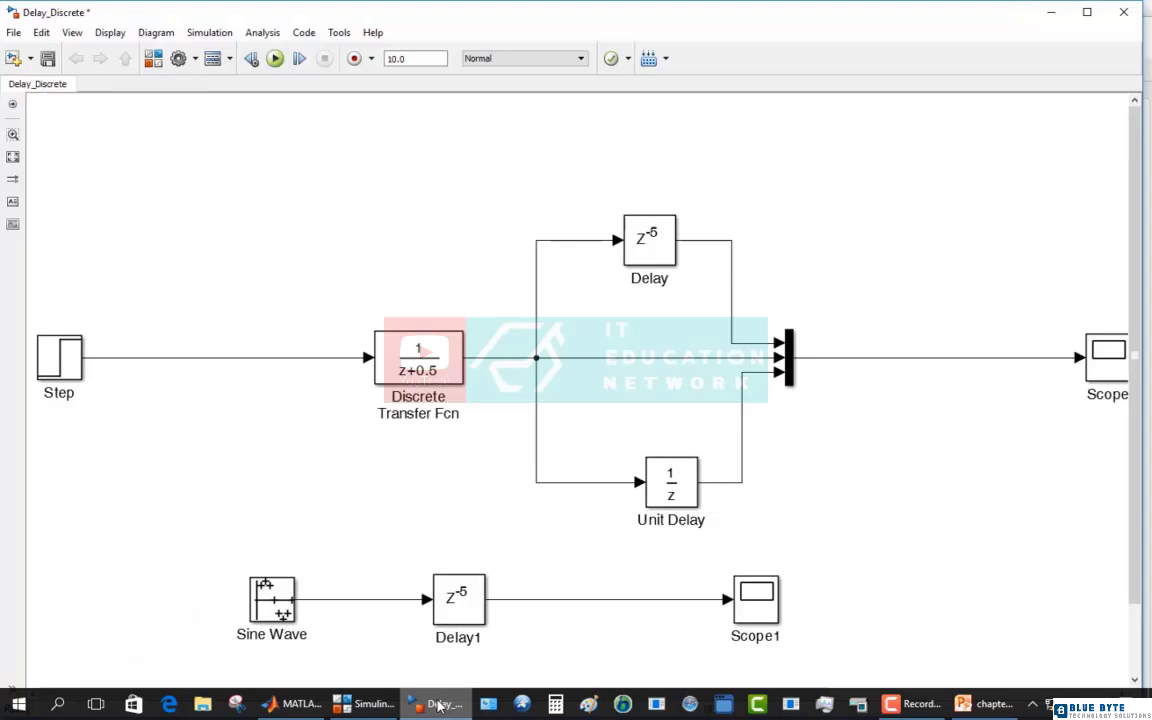
click(13, 157)
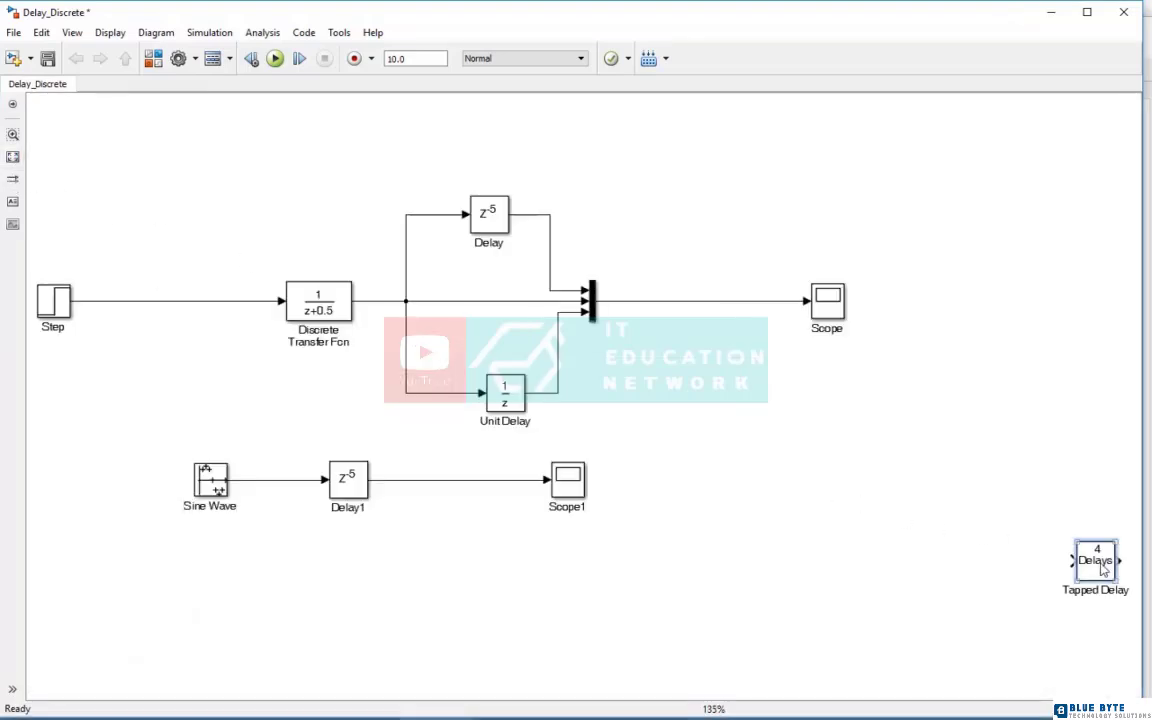
drag(1077, 553, 879, 584)
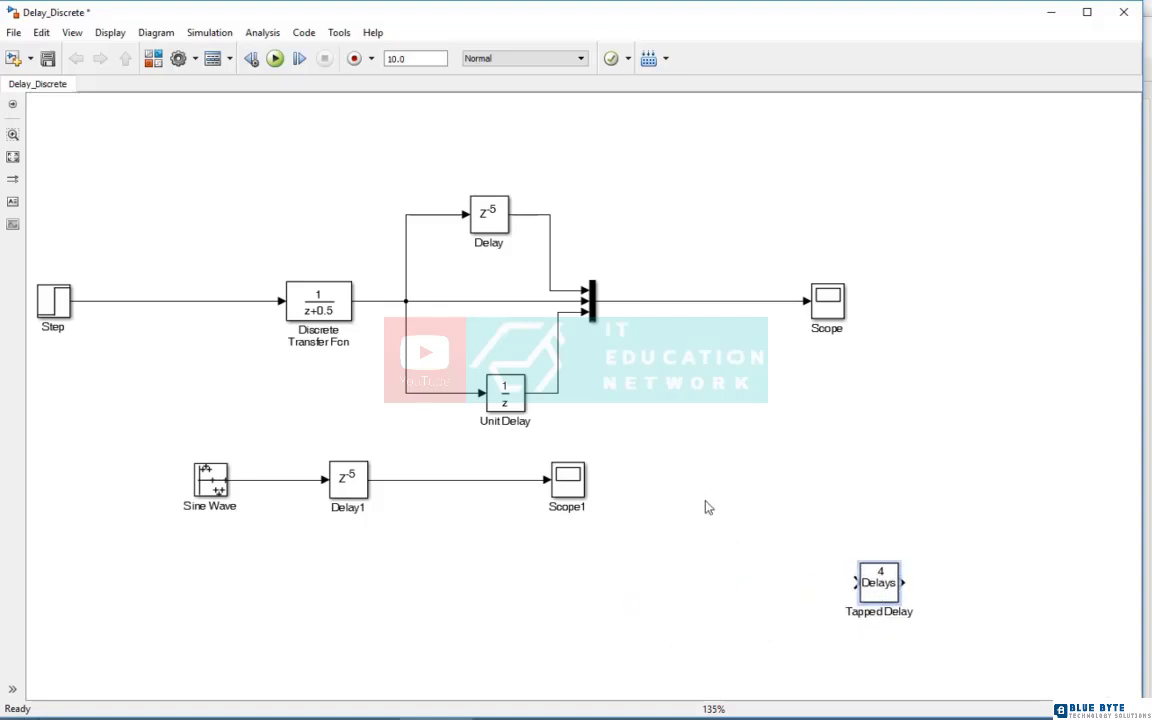
Duplicate the Sine Wave, Delay1 and Scope1 chain below the original and delete the copied Delay block
drag(679, 467, 172, 535)
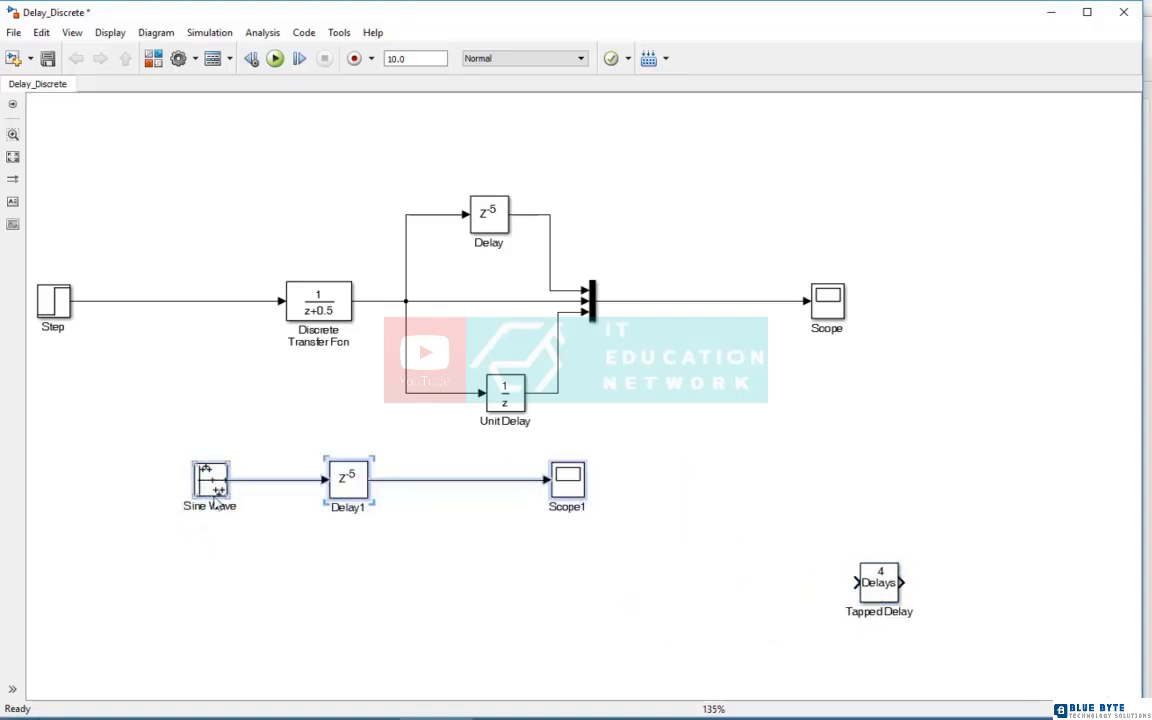
drag(215, 487, 220, 620)
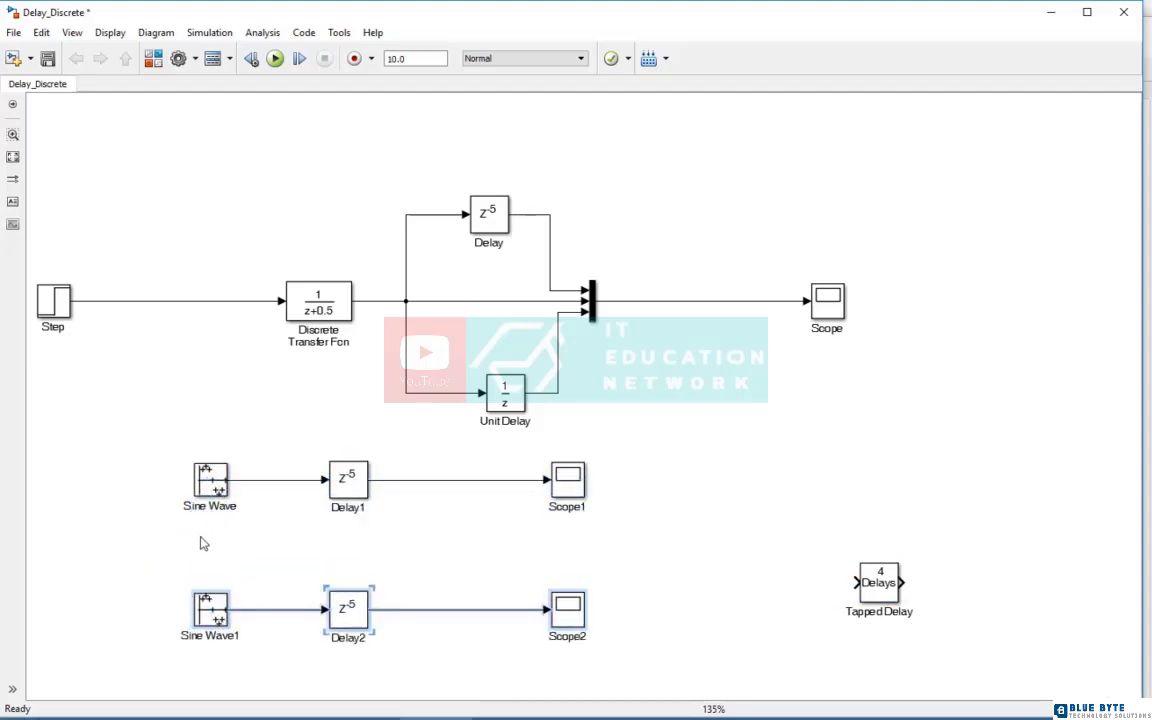
click(448, 575)
click(342, 609)
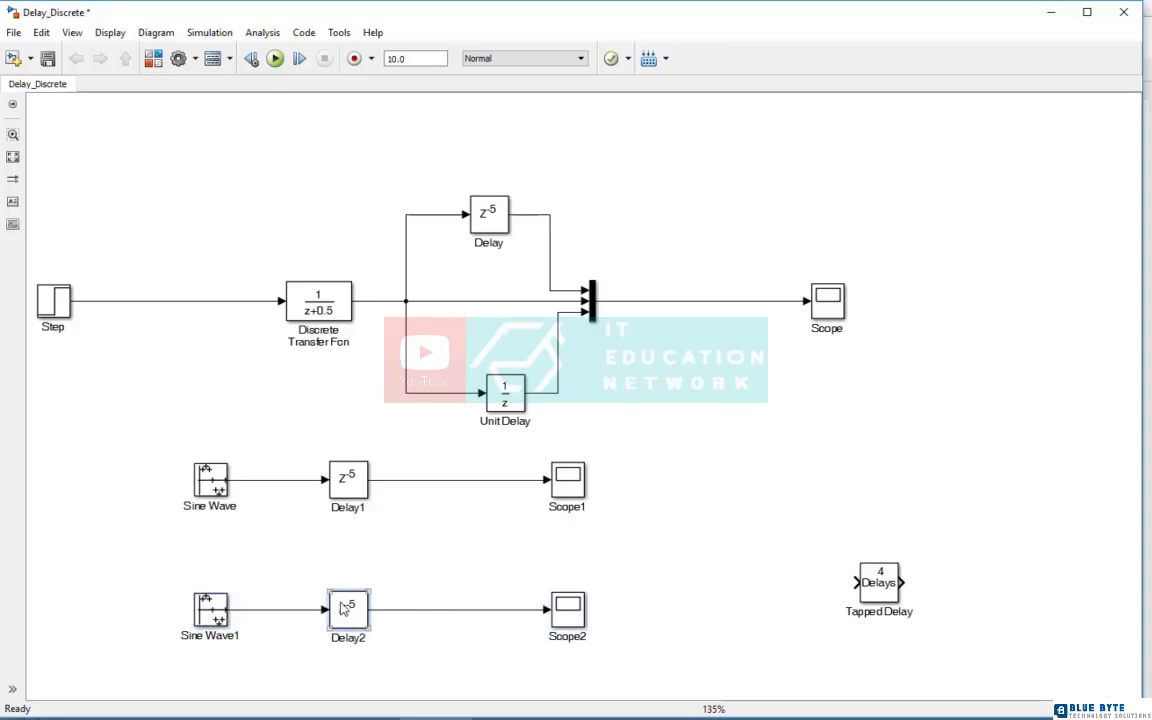
key(Delete)
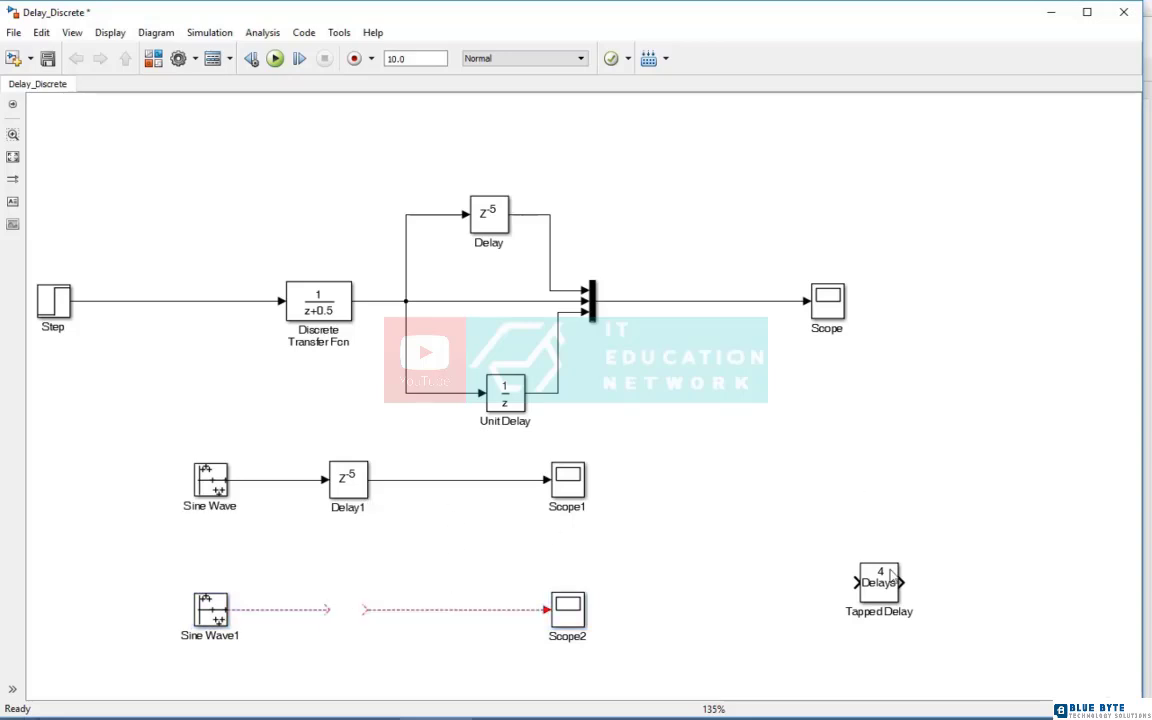
Place the Tapped Delay block between Sine Wave1 and Scope2, replacing the broken lines with new connections to both blocks
drag(879, 585, 349, 607)
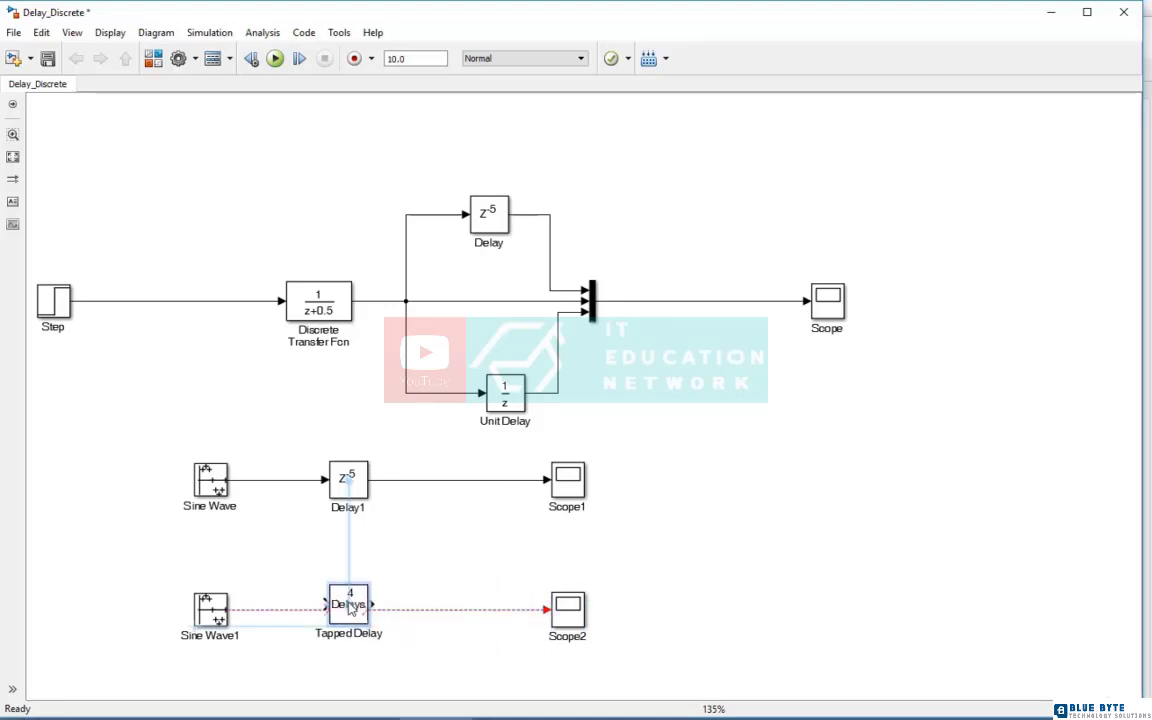
click(430, 610)
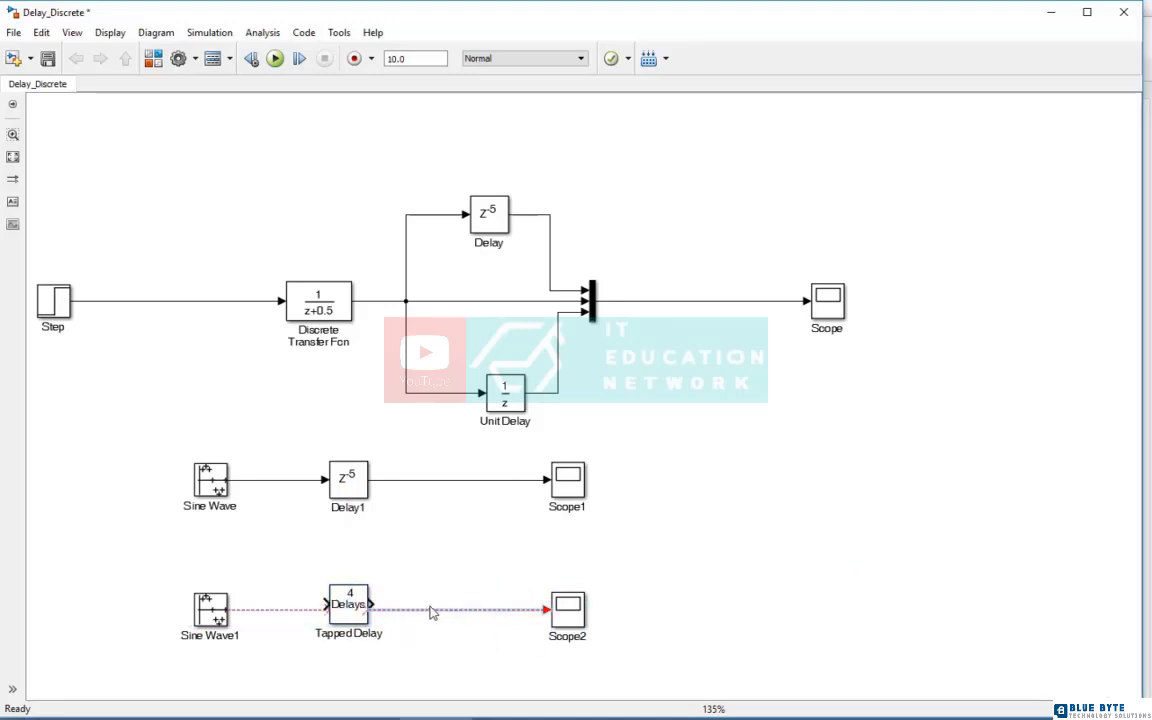
key(Delete)
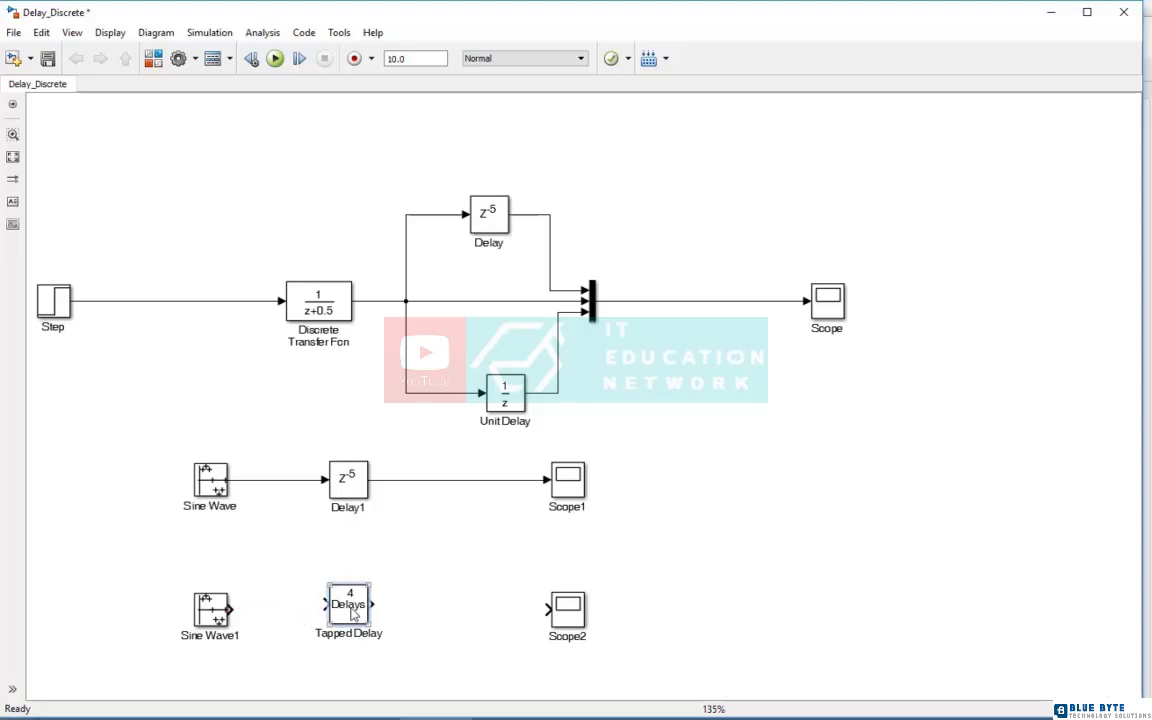
drag(350, 614, 548, 609)
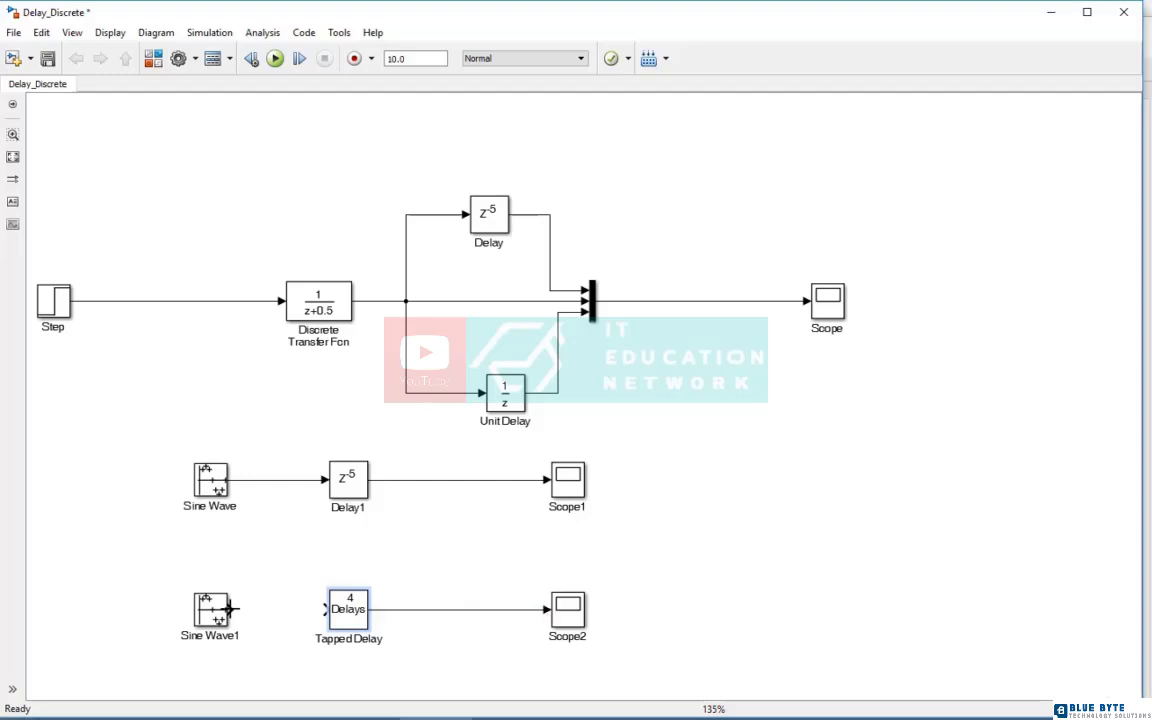
drag(230, 608, 325, 609)
Set the Tapped Delay block's sample time to 0.1
double_click(362, 616)
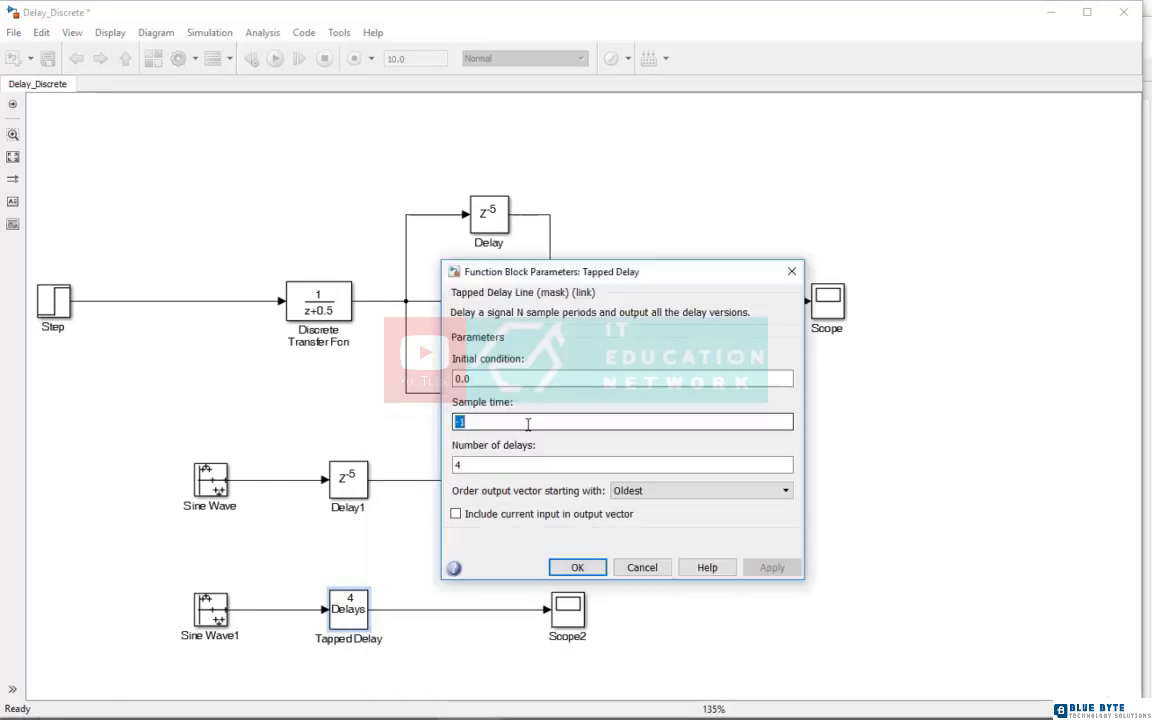
text(0.1)
key(Return)
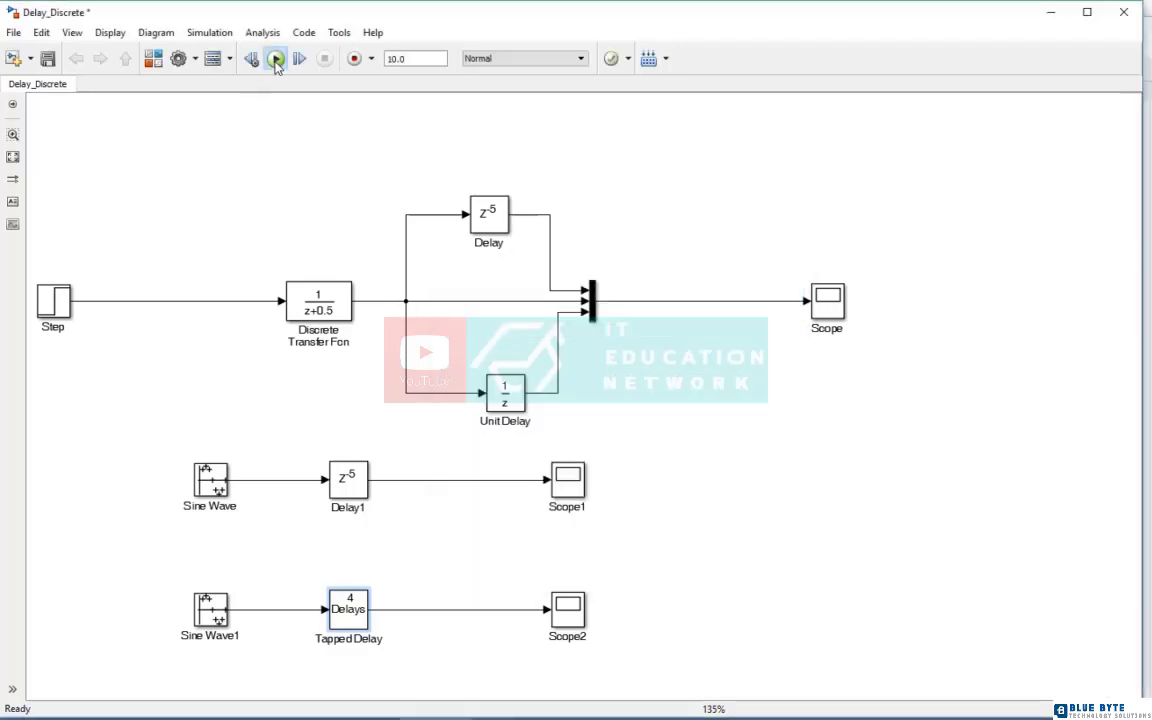
Run the simulation, examine the tapped delay signals on Scope2 with autoscaled axes, and close the plot
double_click(568, 612)
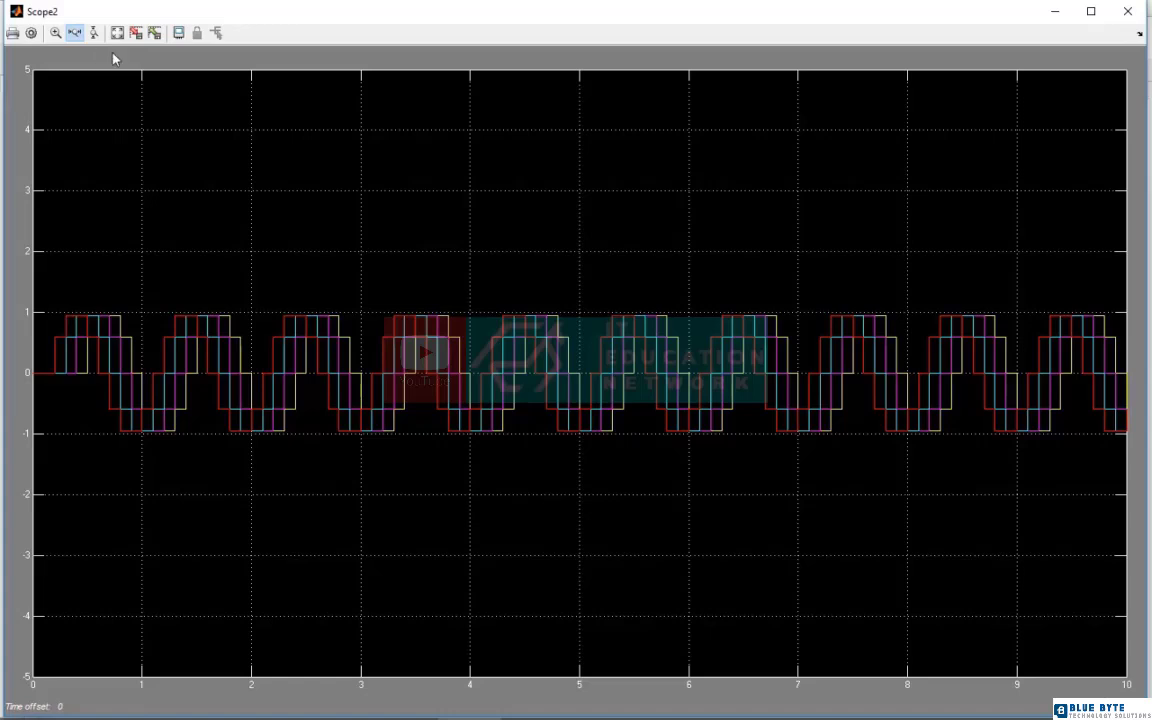
click(116, 34)
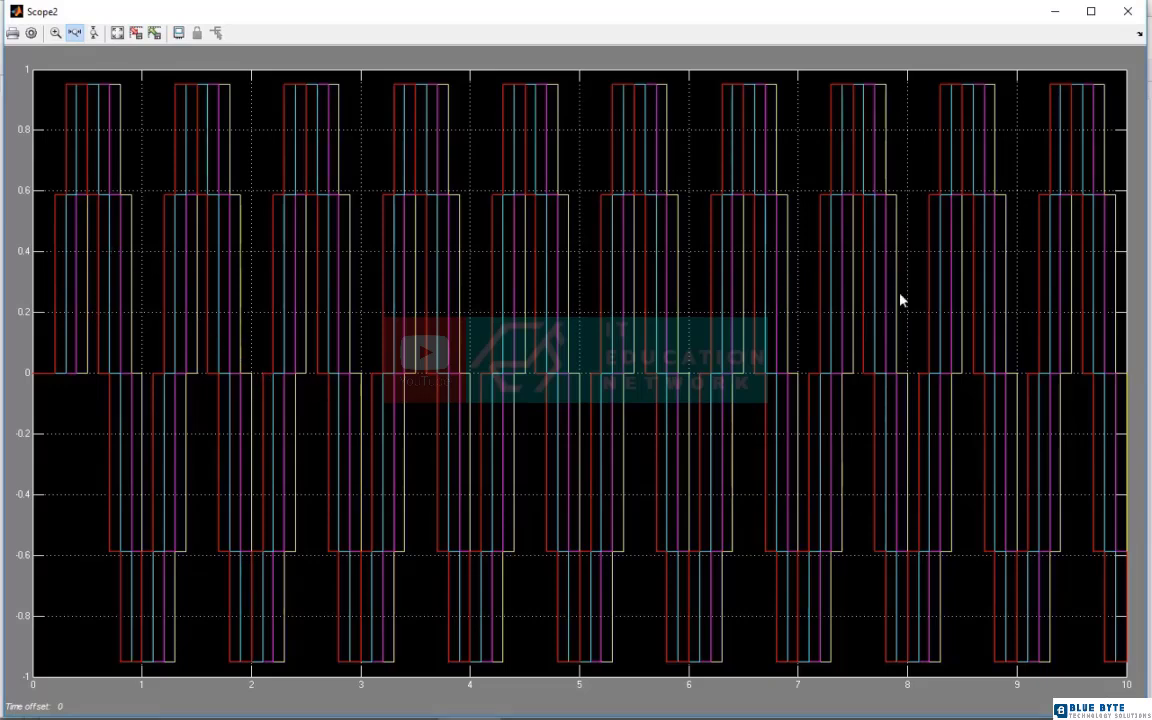
click(1130, 13)
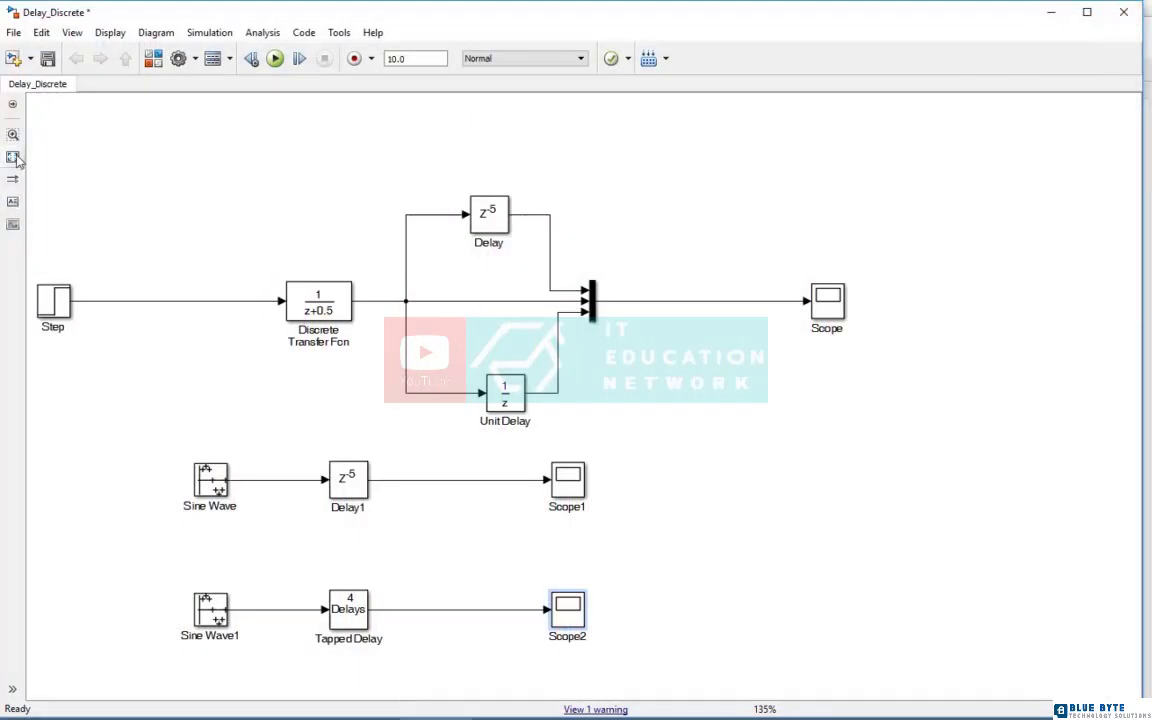
Add a Discrete-Time Integrator block from the Discrete library to the model and place it just below Scope2
click(13, 157)
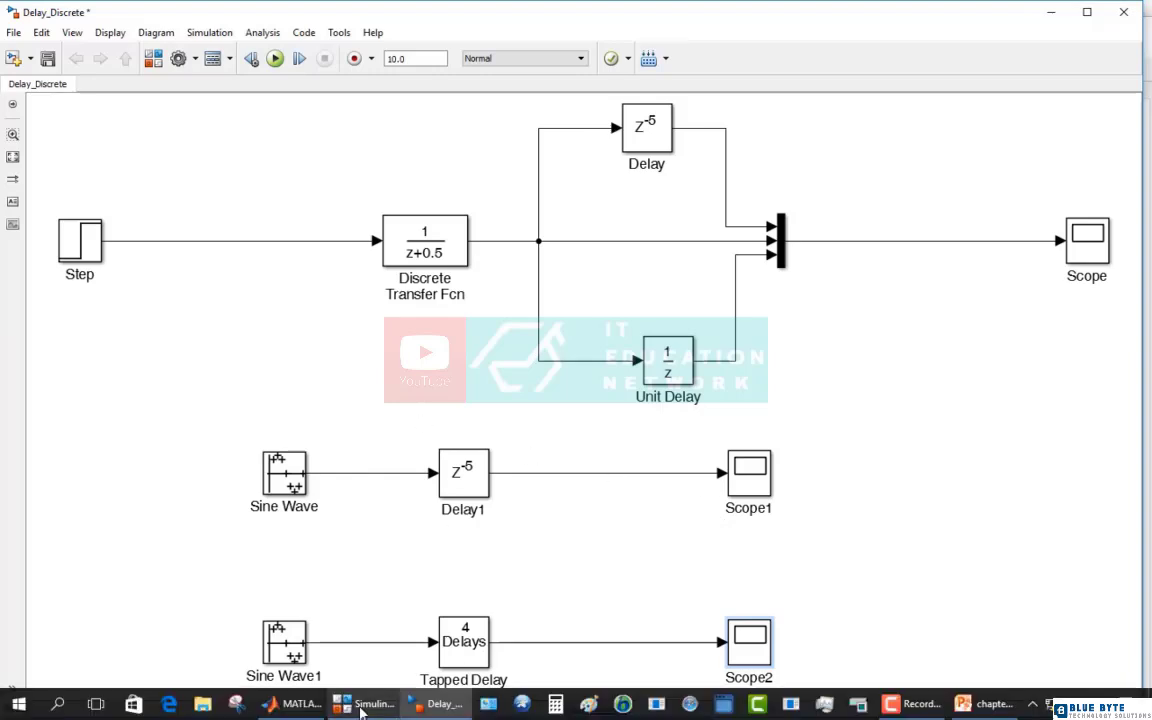
click(364, 705)
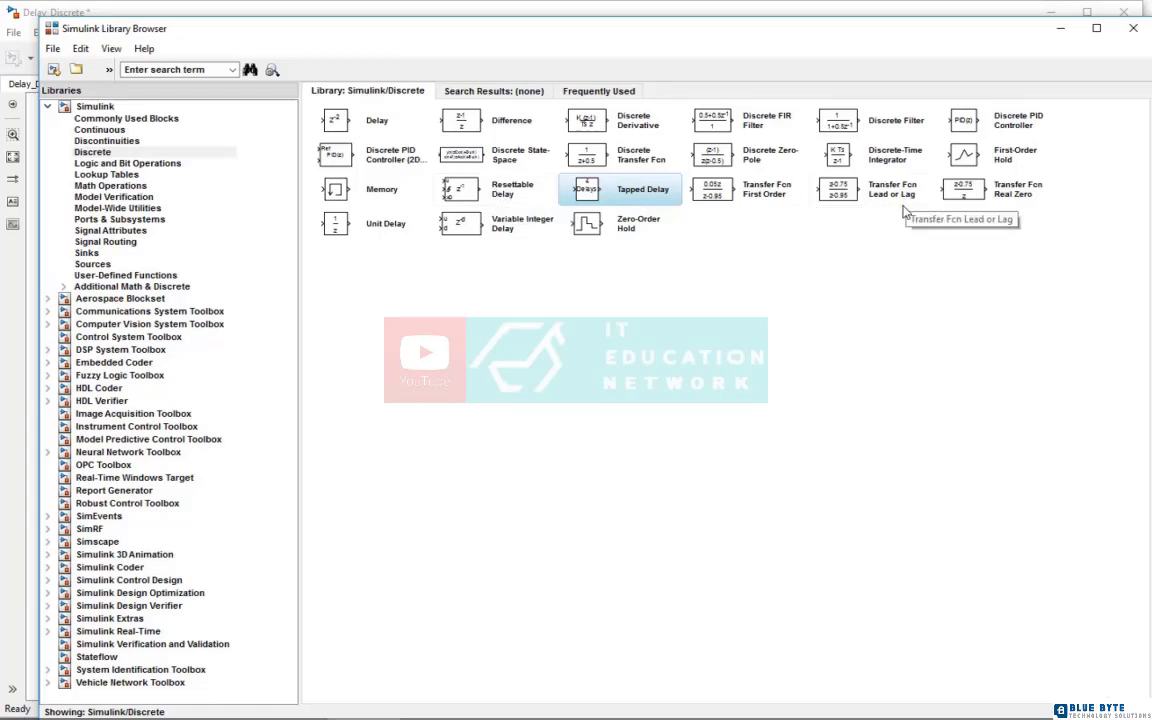
right_click(830, 157)
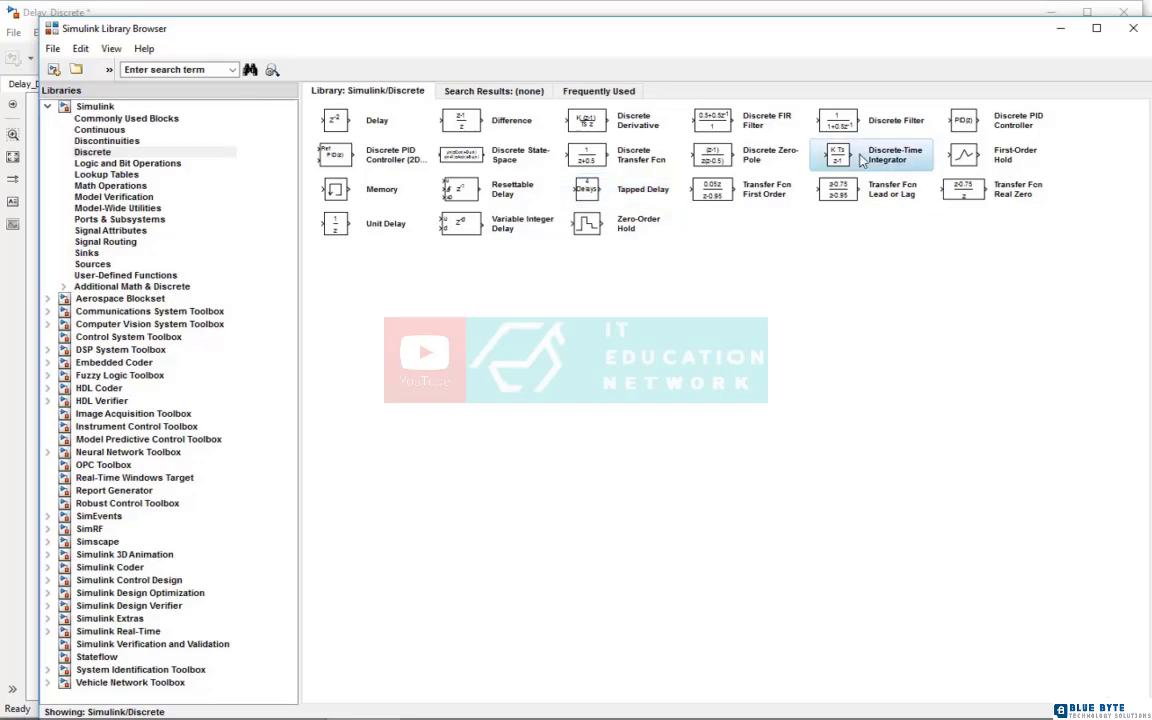
click(880, 166)
click(440, 704)
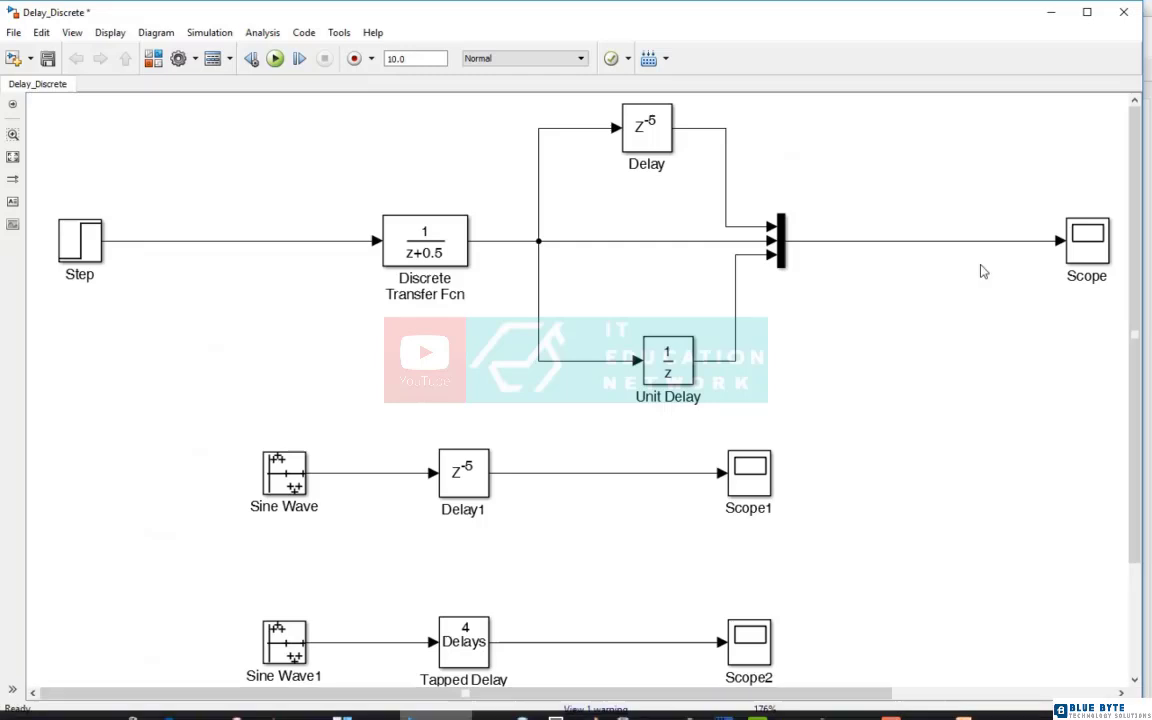
click(14, 156)
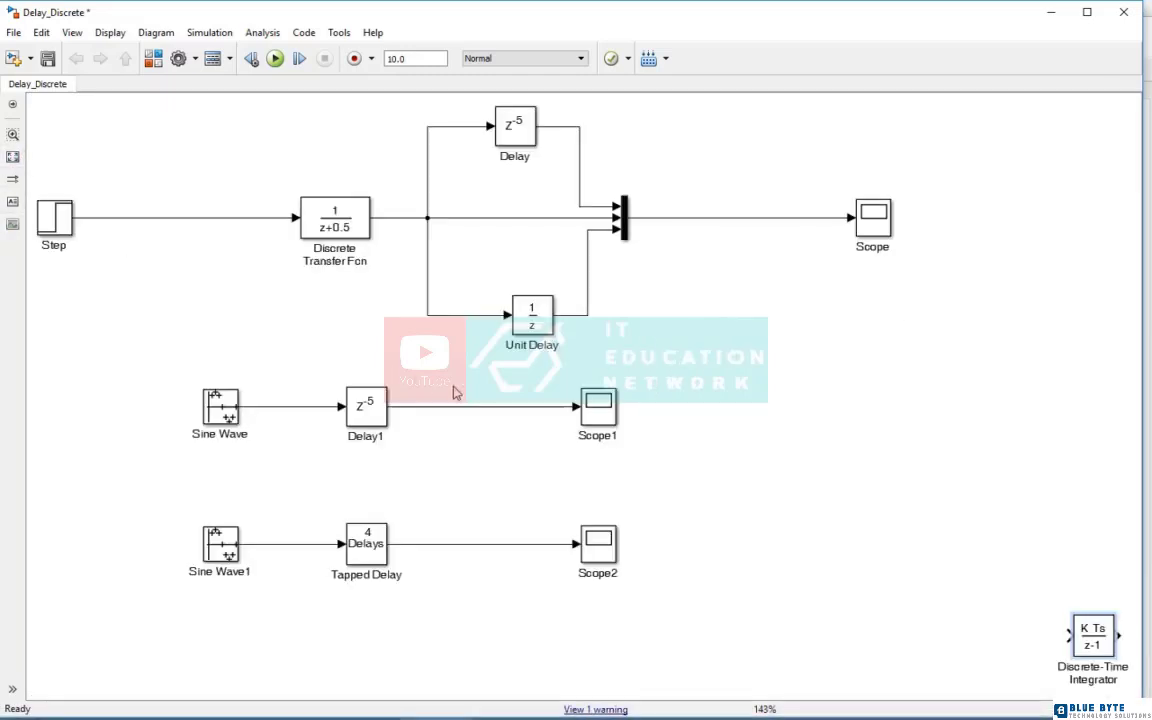
drag(1095, 641, 606, 660)
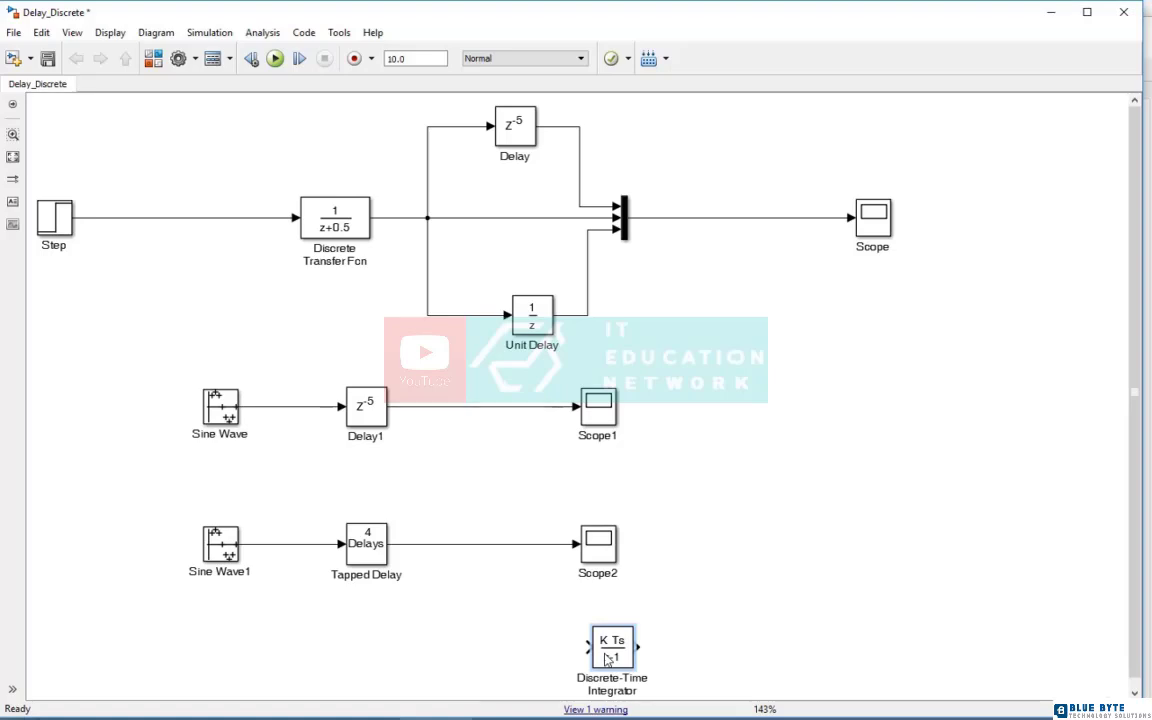
Set the Discrete-Time Integrator's method to Integration: Trapezoidal and review its parameters again
double_click(607, 660)
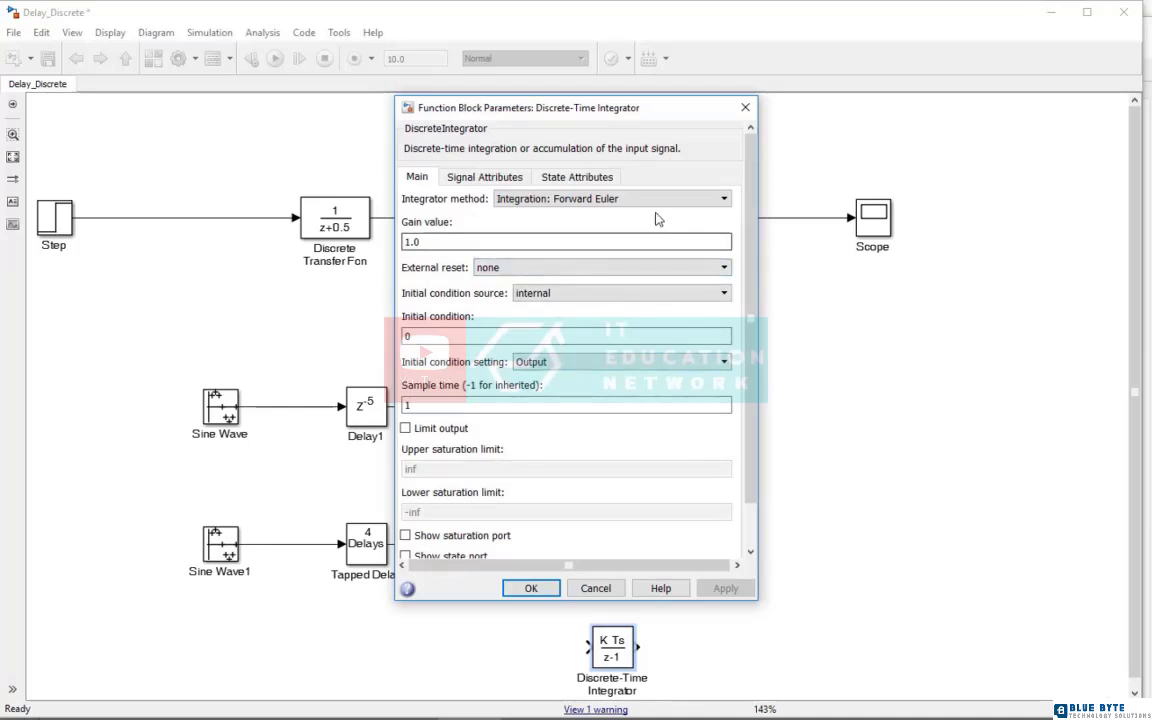
click(575, 200)
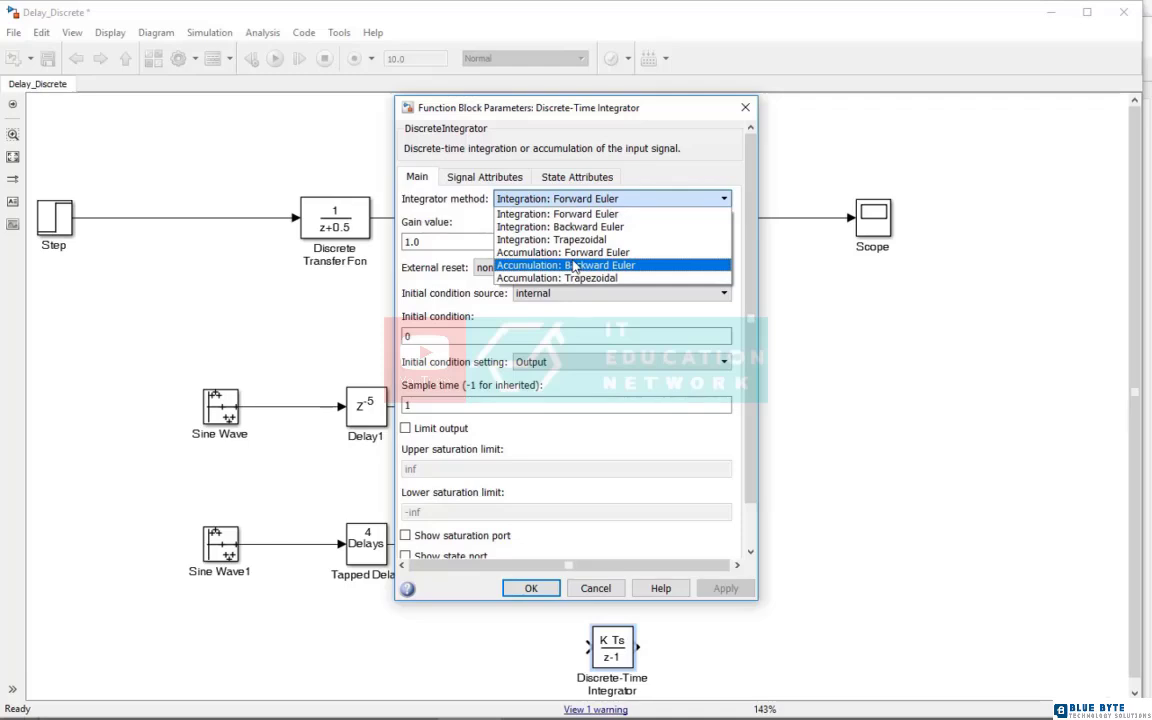
click(580, 240)
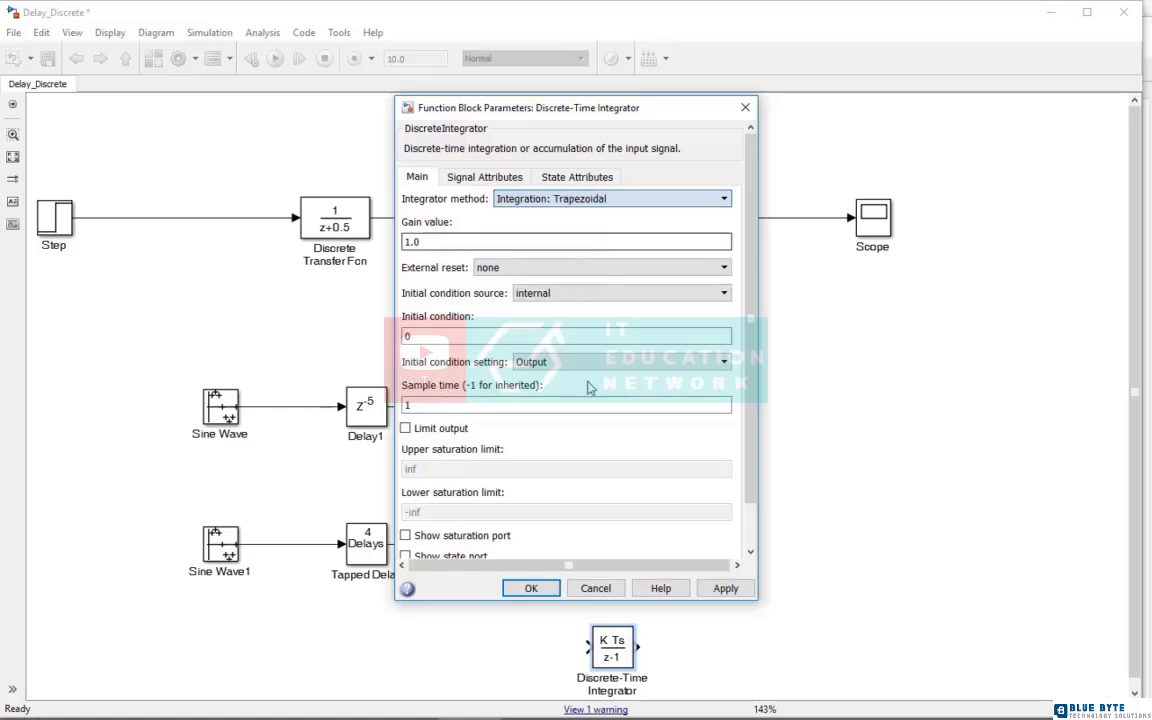
click(531, 588)
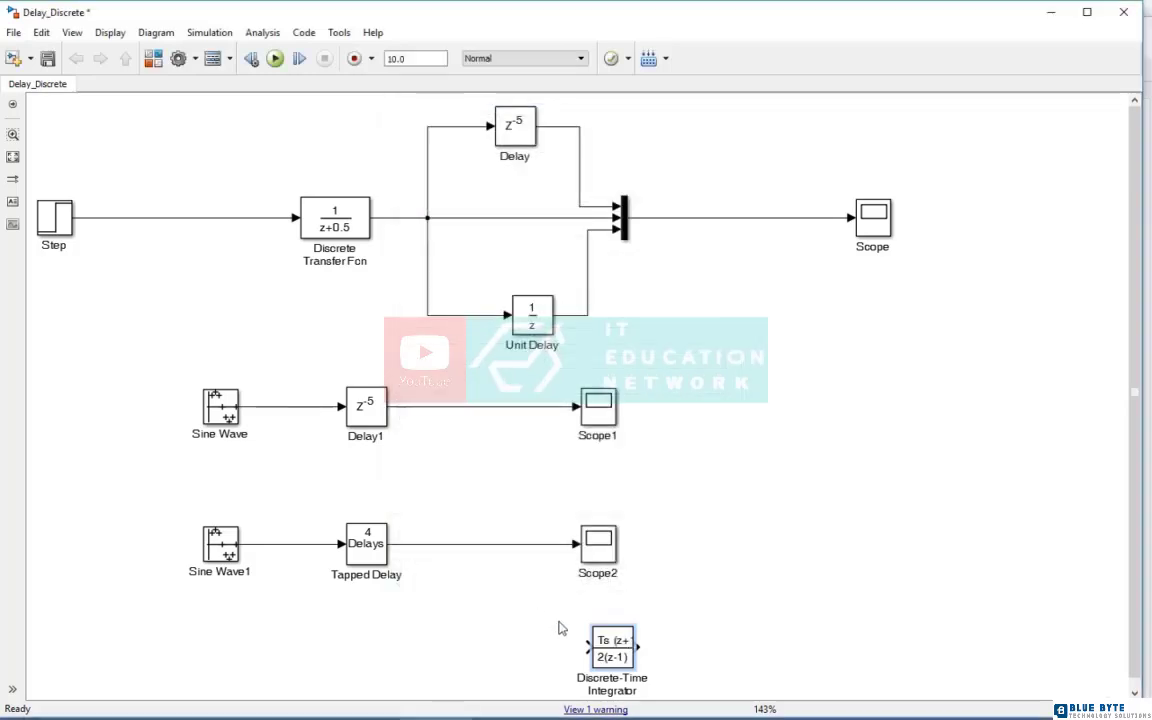
double_click(605, 652)
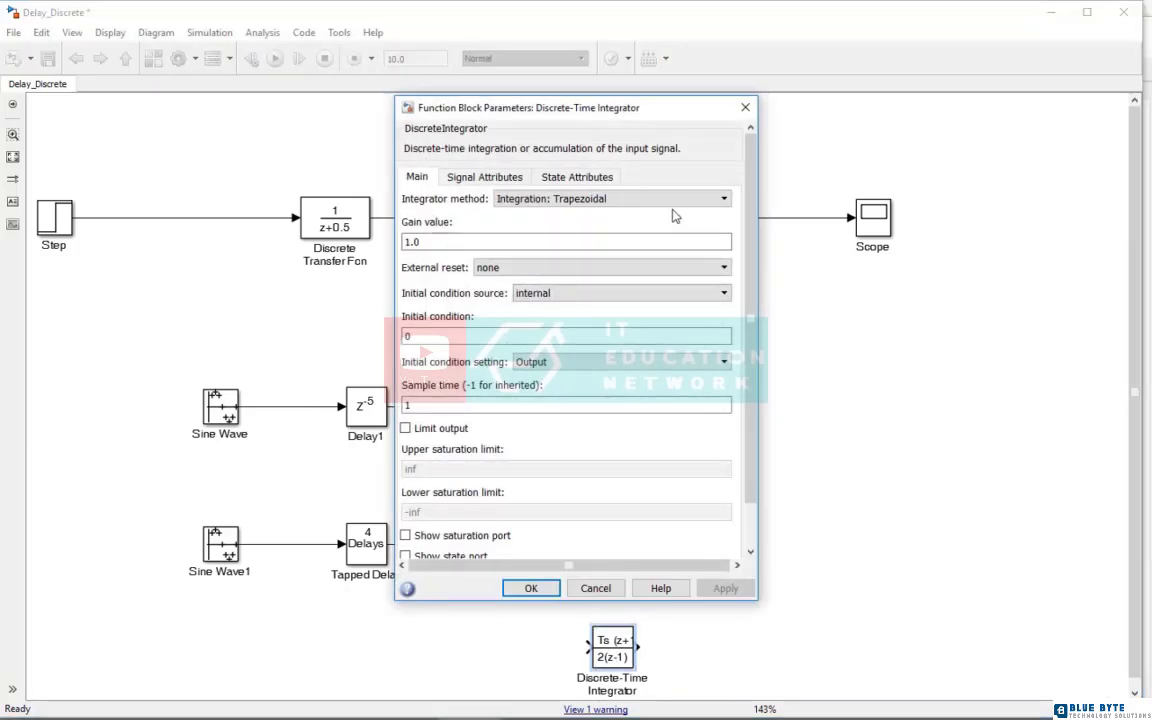
click(745, 107)
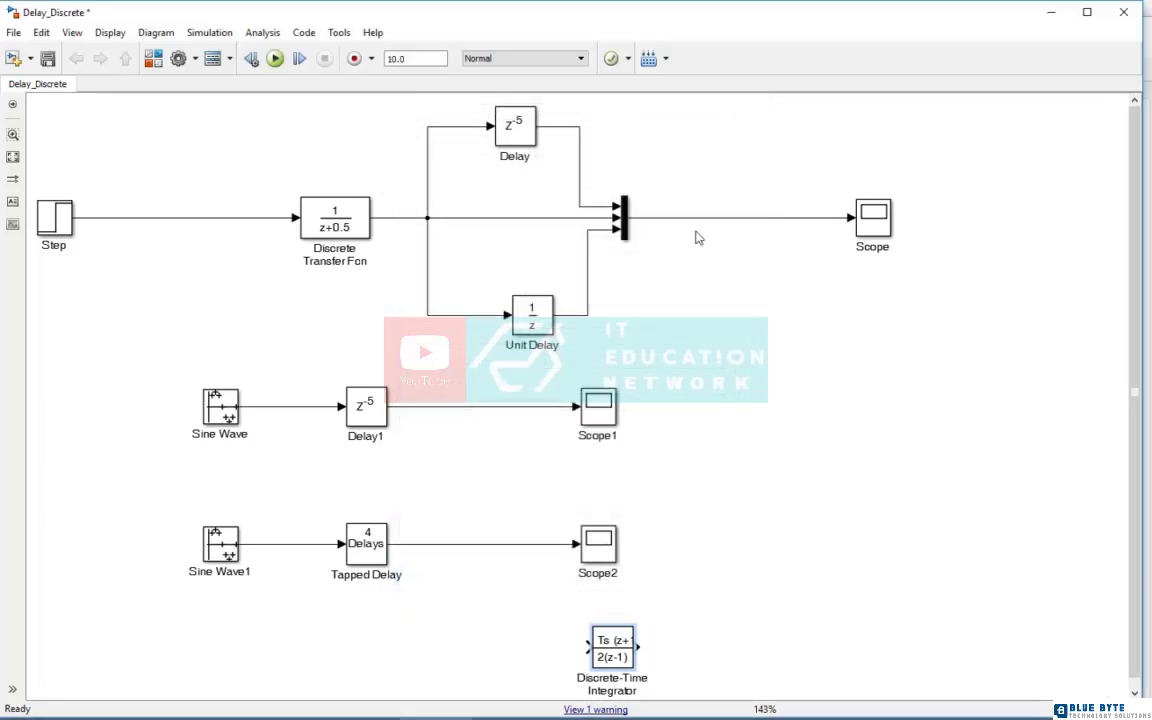
Look at the Discrete Derivative and Difference blocks in the Discrete library of the Simulink Library Browser
click(366, 704)
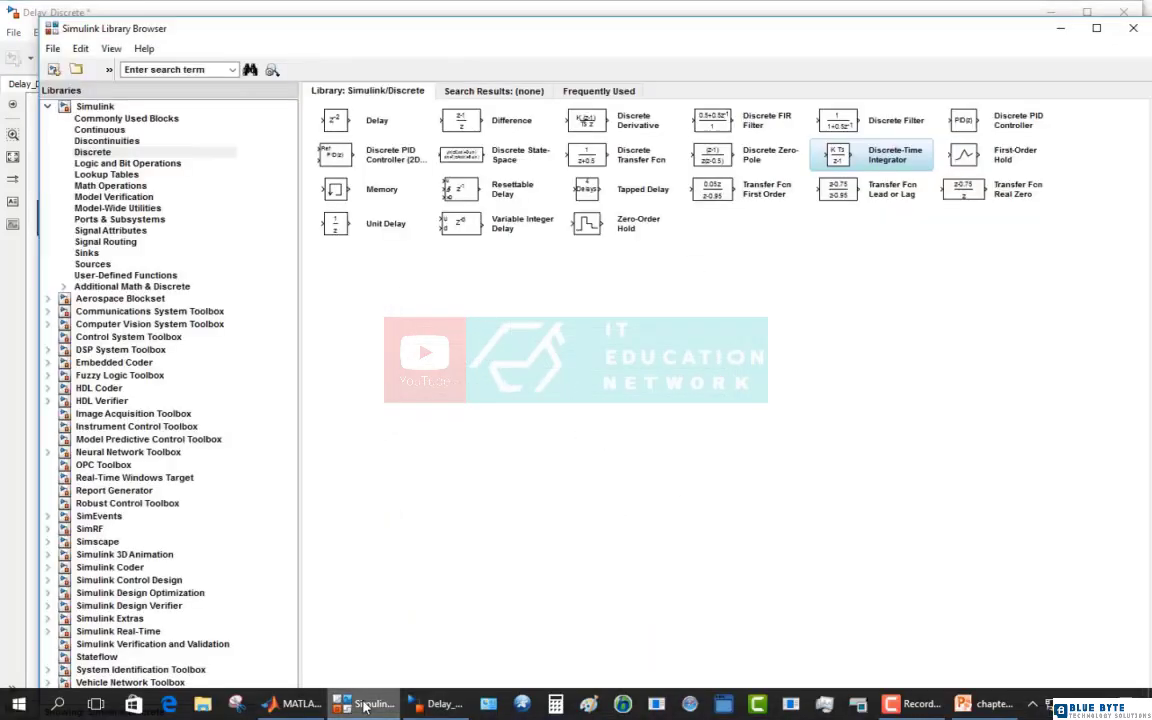
click(635, 130)
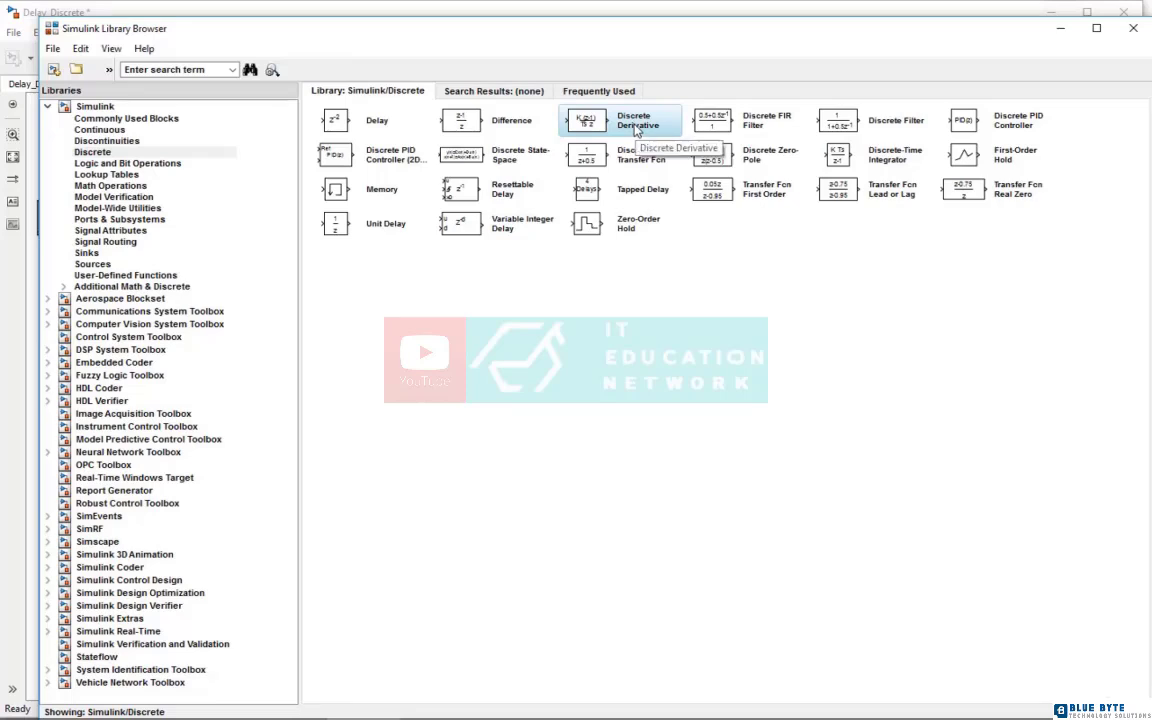
click(487, 127)
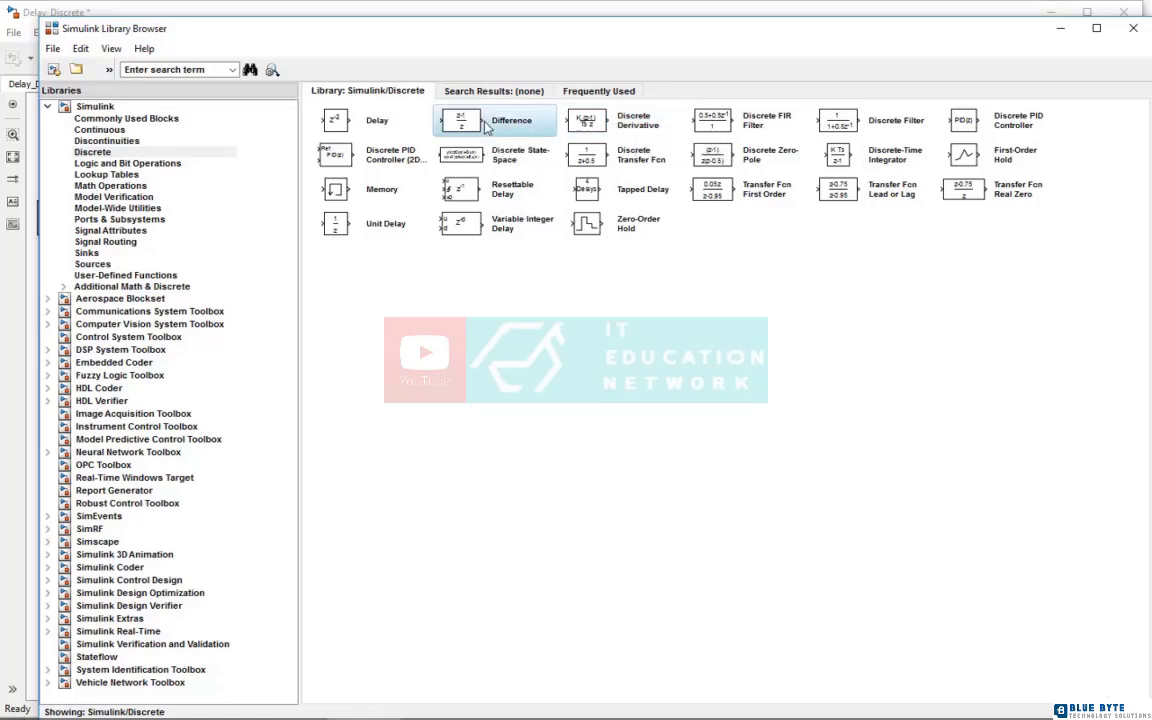
Add a Difference block from the Discrete library to the Delay_Discrete model and place it in the empty area beyond Scope2
right_click(487, 127)
click(492, 131)
mouse_move(565, 710)
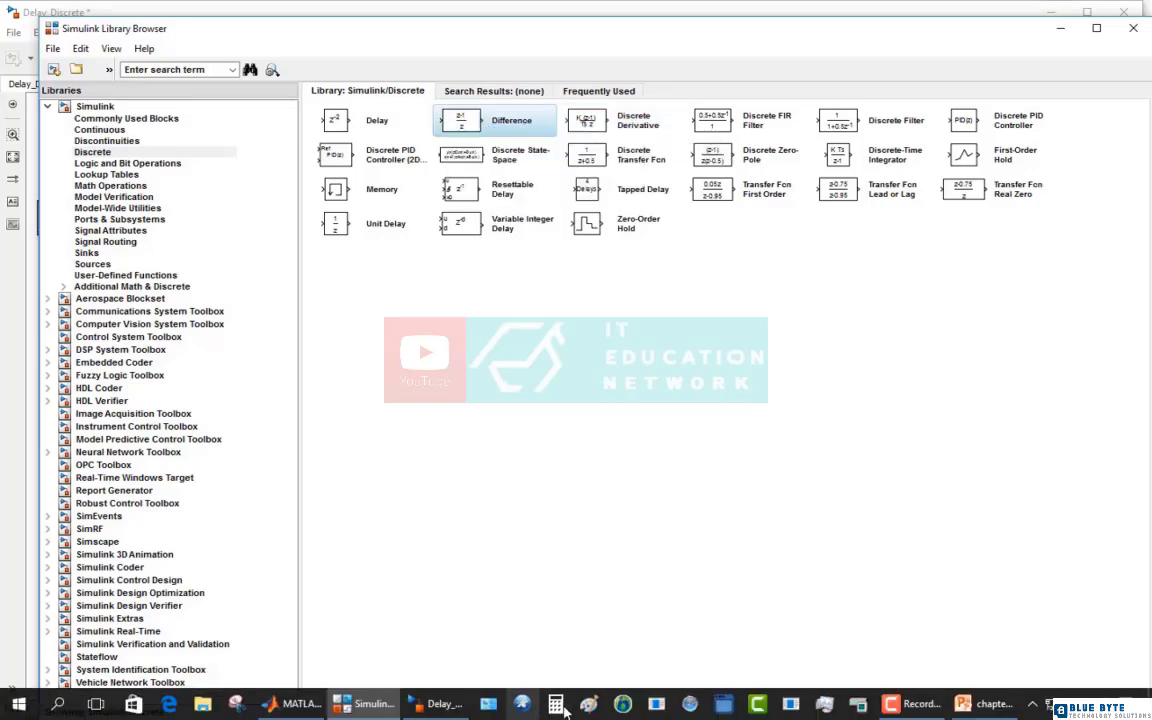
click(440, 704)
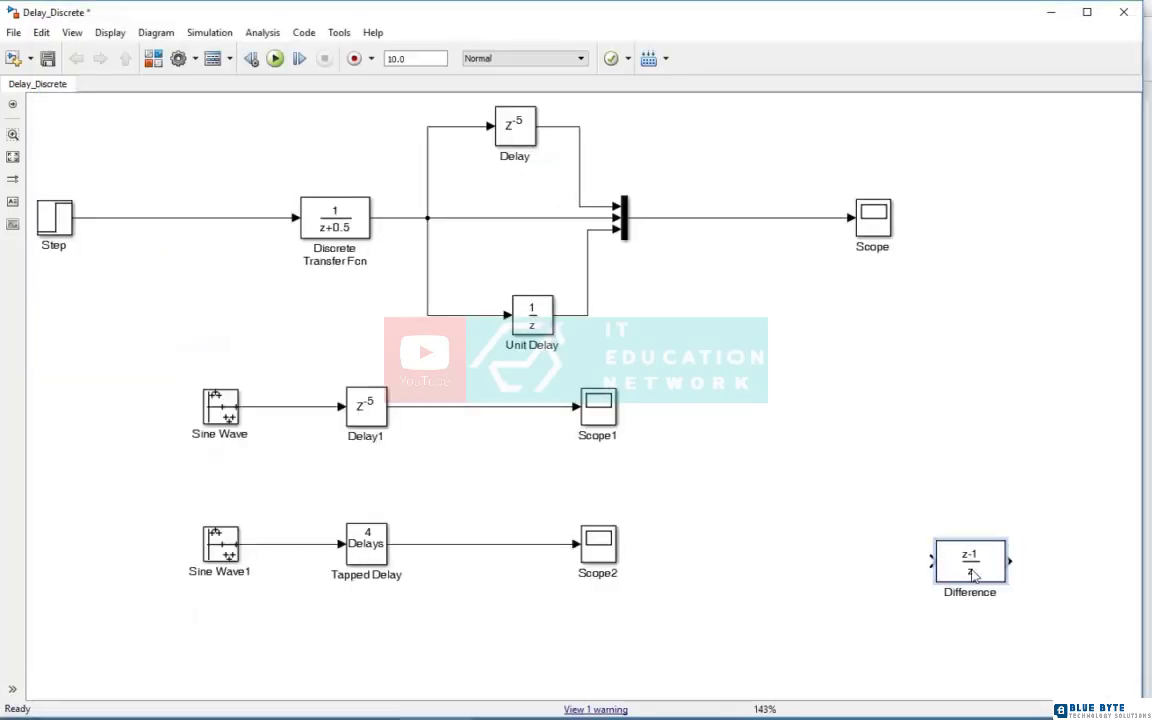
drag(973, 576, 954, 582)
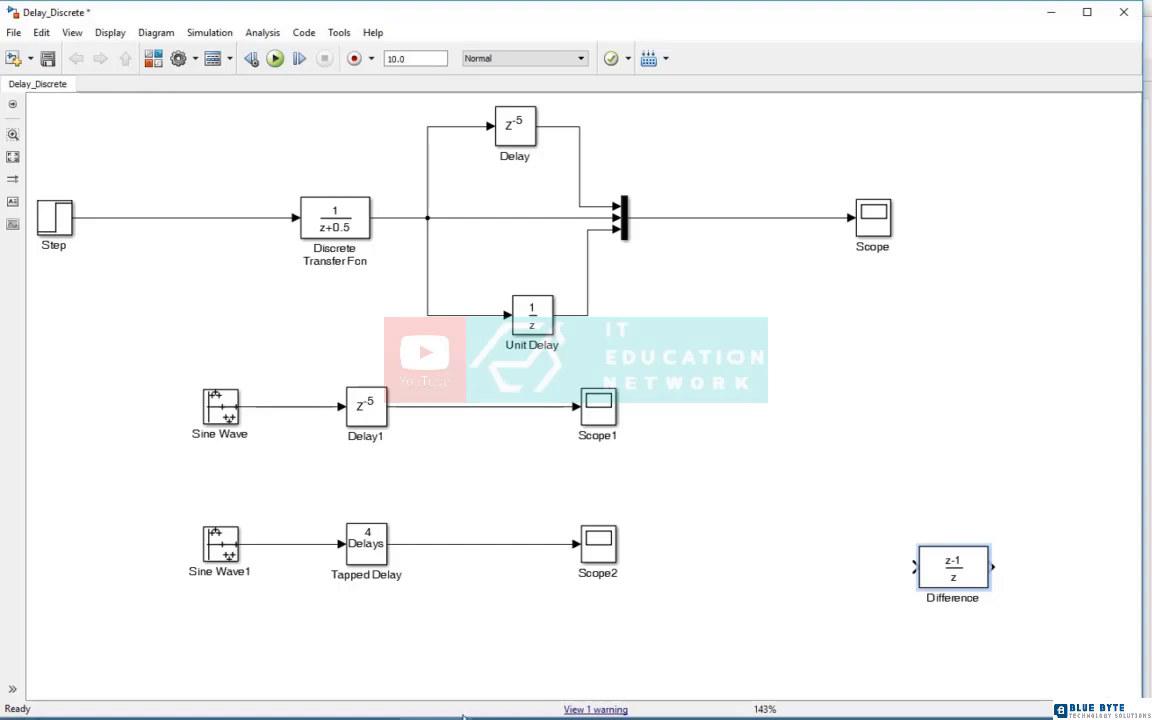
Add a Pulse Generator block from the Sources library below Scope2 and connect its output to the Difference block
mouse_move(590, 718)
click(378, 706)
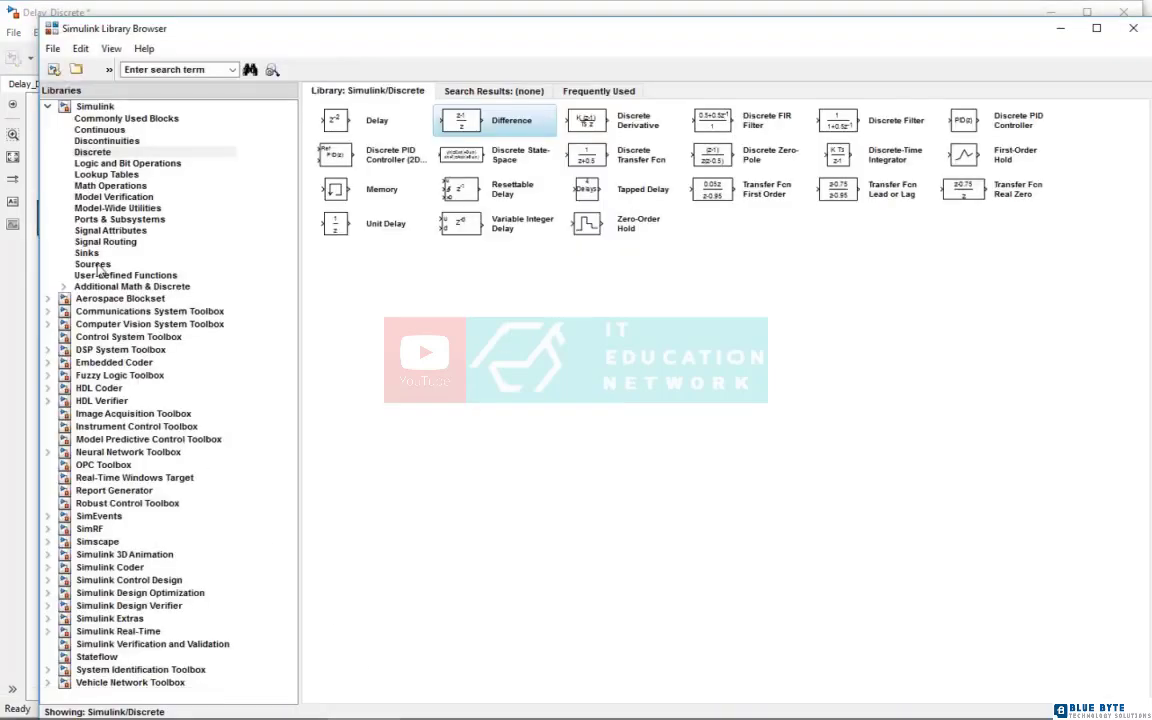
click(138, 263)
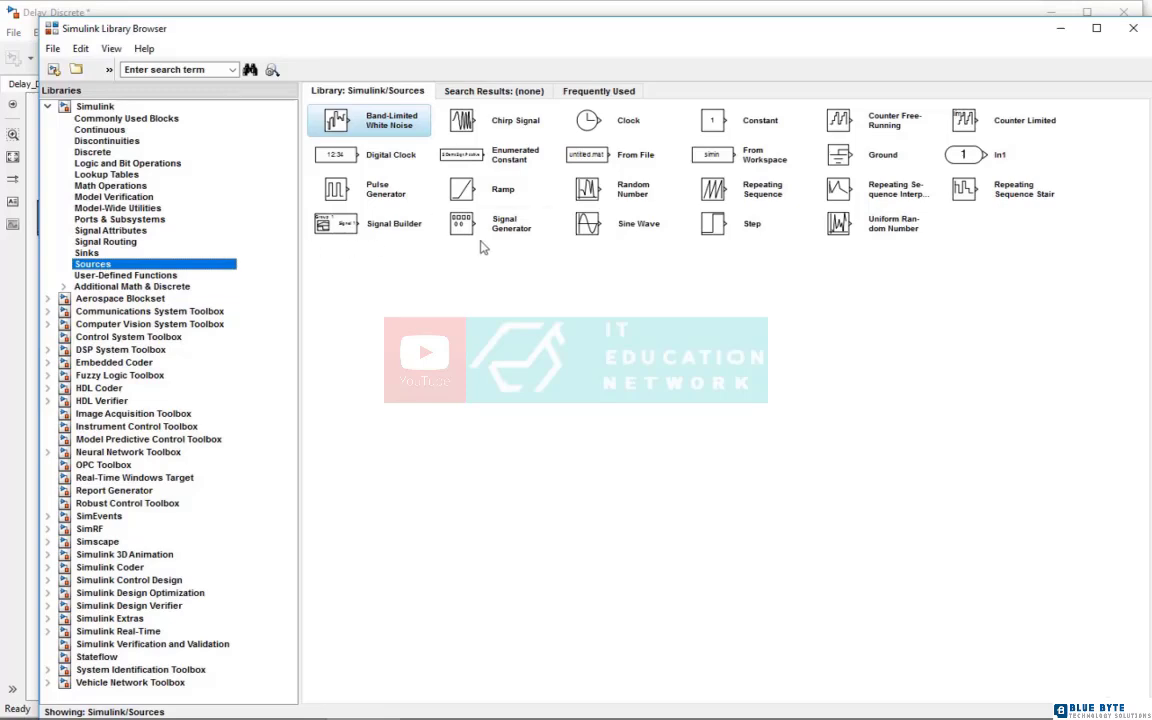
right_click(340, 192)
click(397, 207)
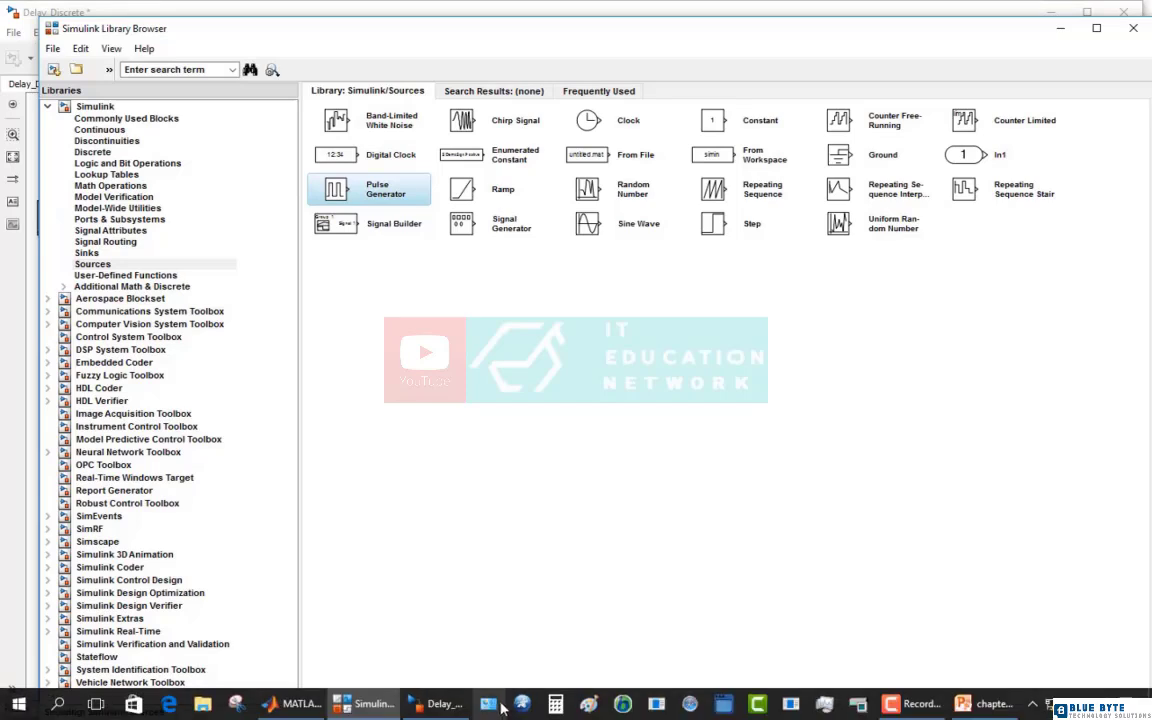
click(445, 714)
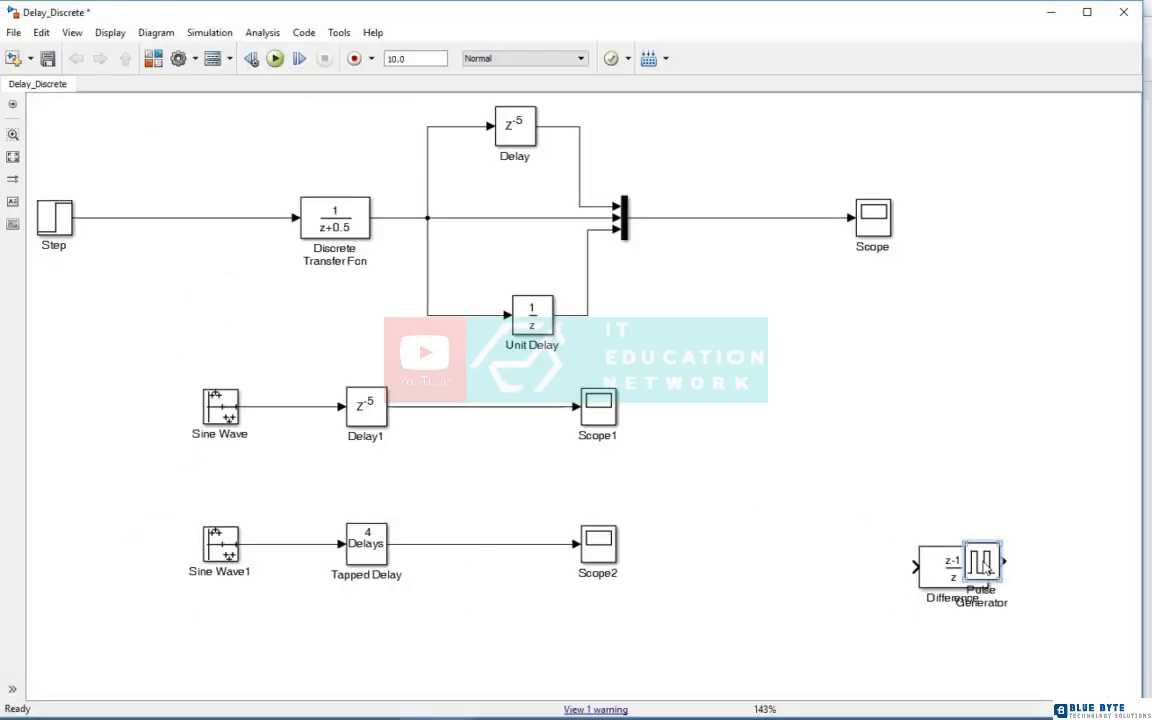
drag(980, 563, 718, 630)
drag(968, 582, 979, 644)
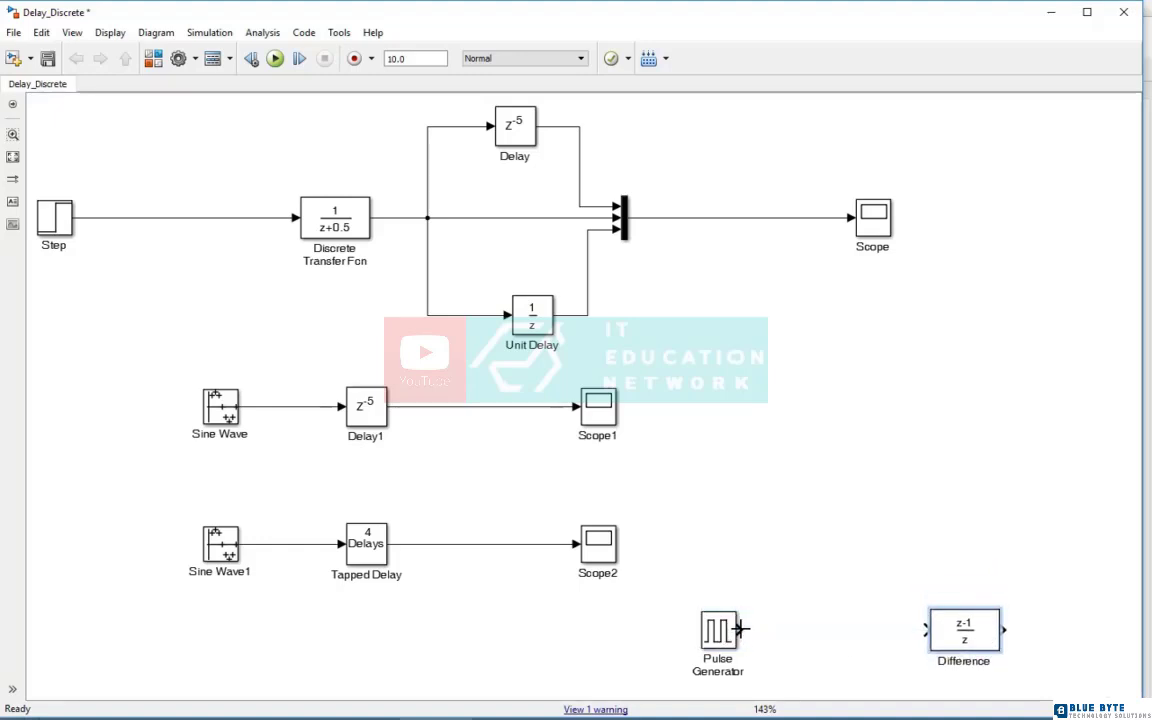
drag(740, 629, 926, 630)
Set the Difference block's initial condition for previous input to 0.2
double_click(935, 636)
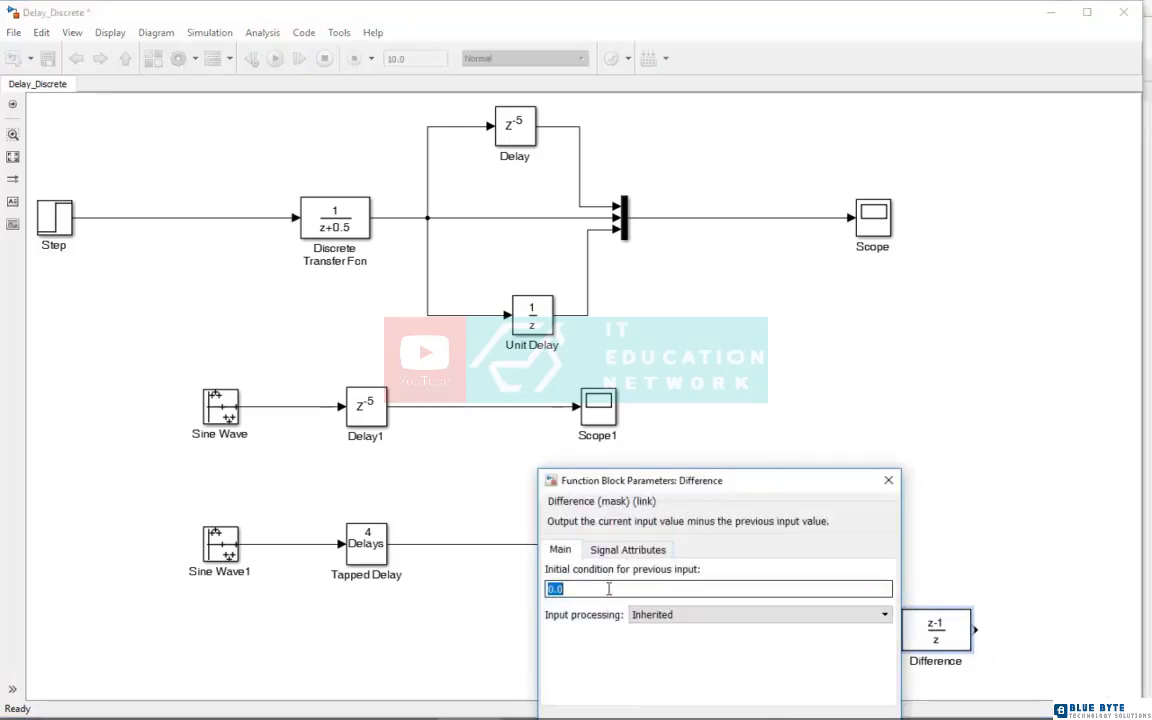
text(0.2)
drag(785, 497, 789, 416)
click(679, 629)
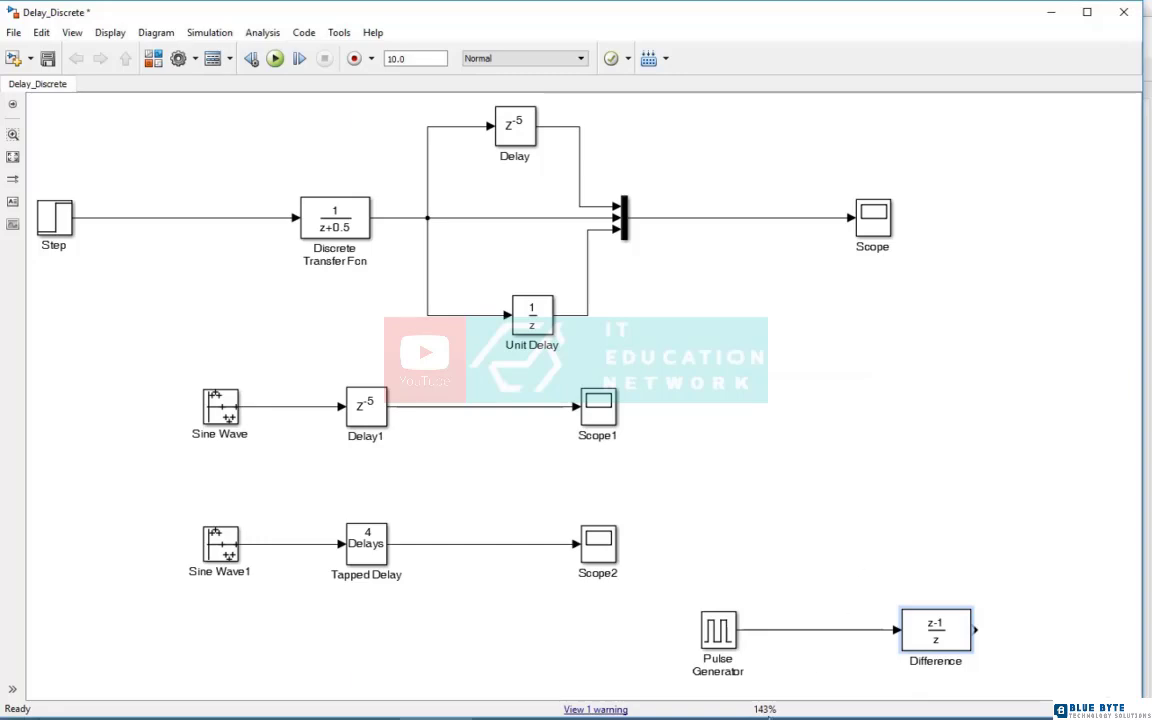
Set the Pulse Generator's period to 4 seconds and its pulse width to 50% of the period
double_click(720, 632)
double_click(768, 606)
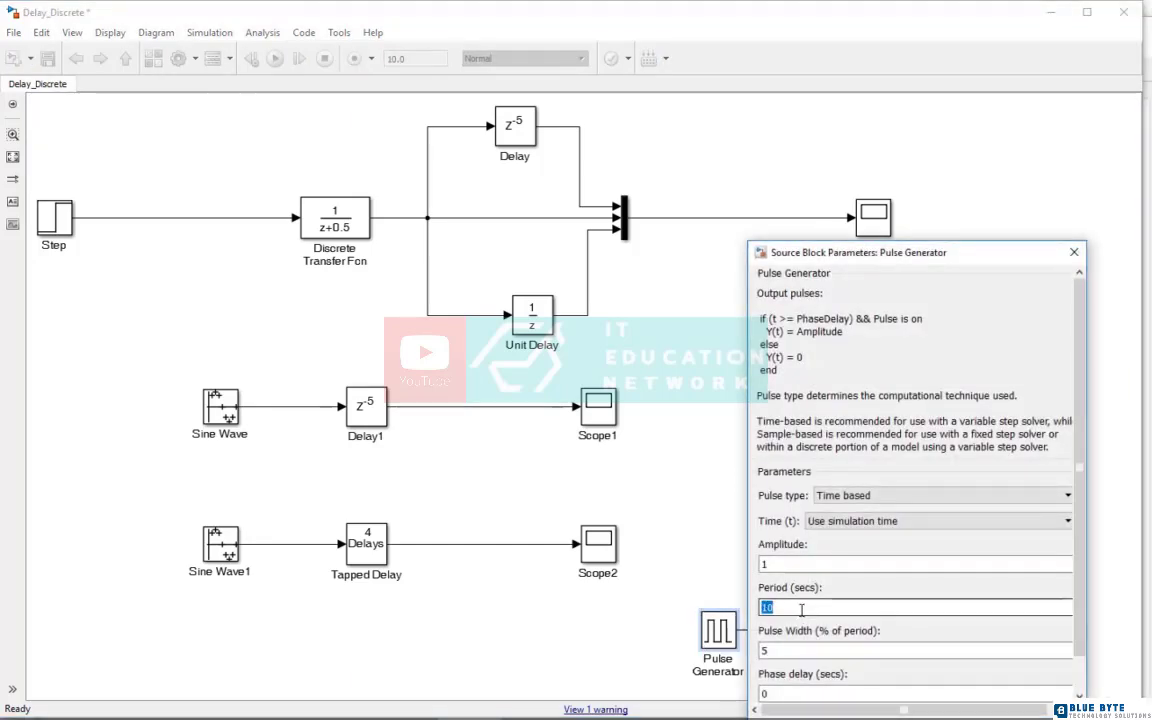
text(4)
double_click(805, 651)
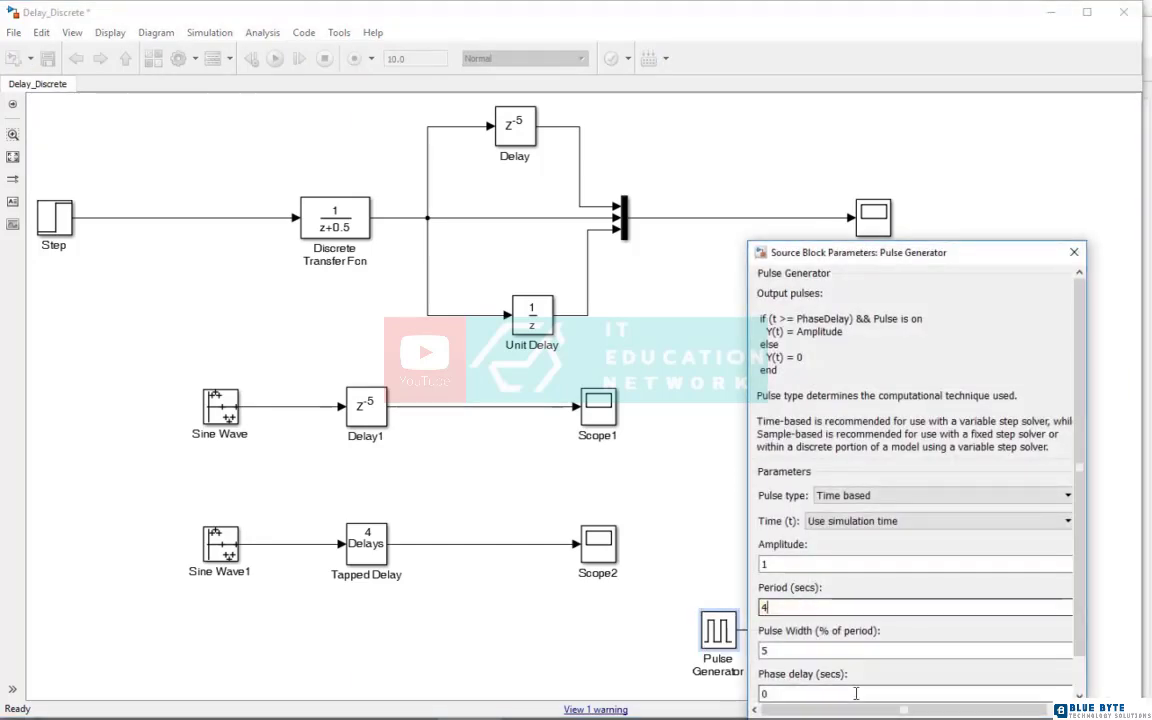
drag(850, 252, 816, 139)
text(50)
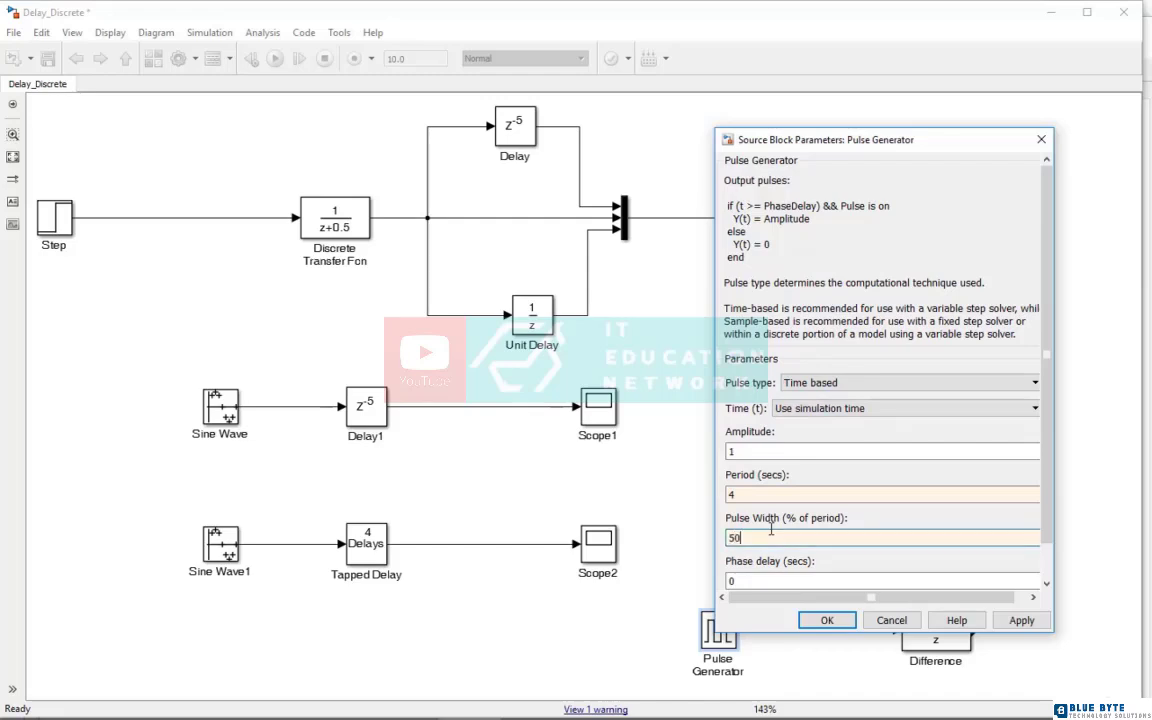
click(827, 620)
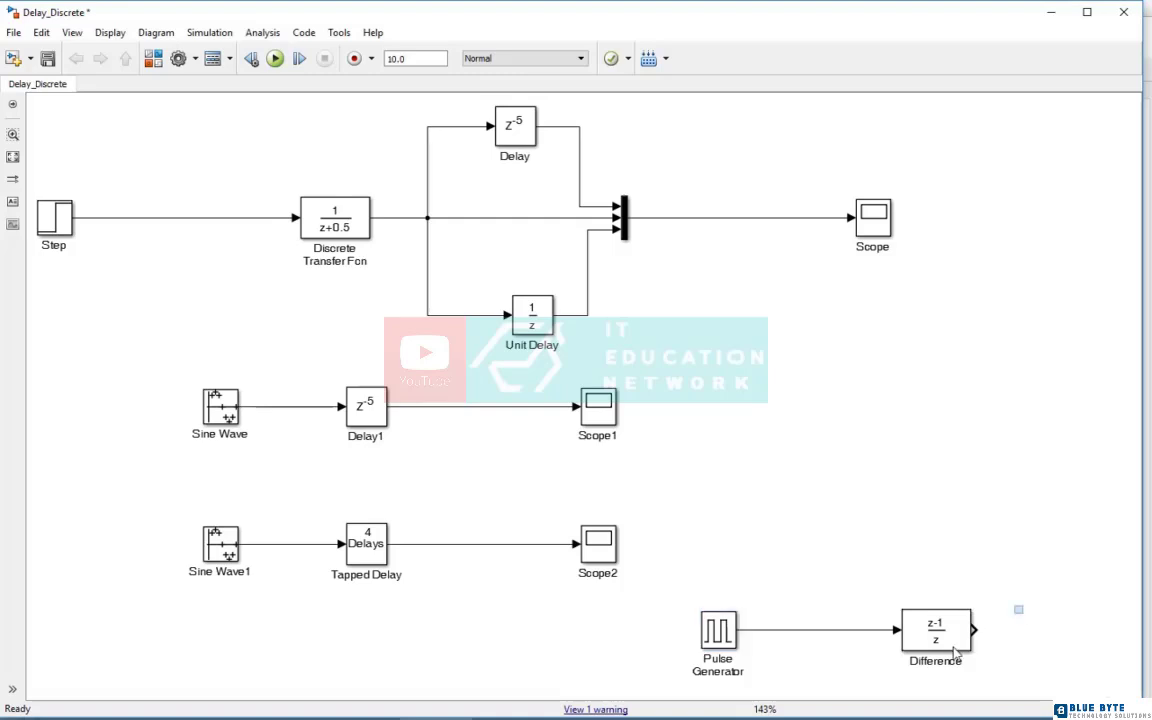
Move the Pulse Generator and Difference blocks under the Tapped Delay row and add a copy of the Mux with 2 inputs beyond them
drag(1022, 606, 241, 668)
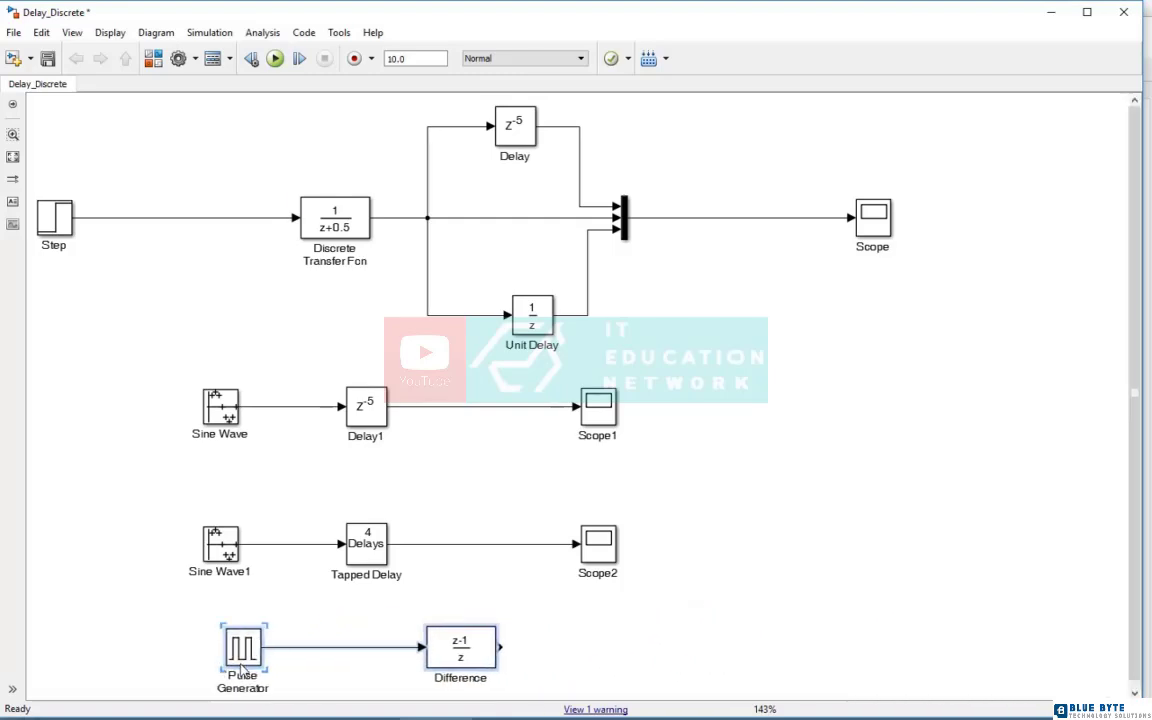
click(13, 160)
drag(743, 222, 818, 648)
double_click(809, 633)
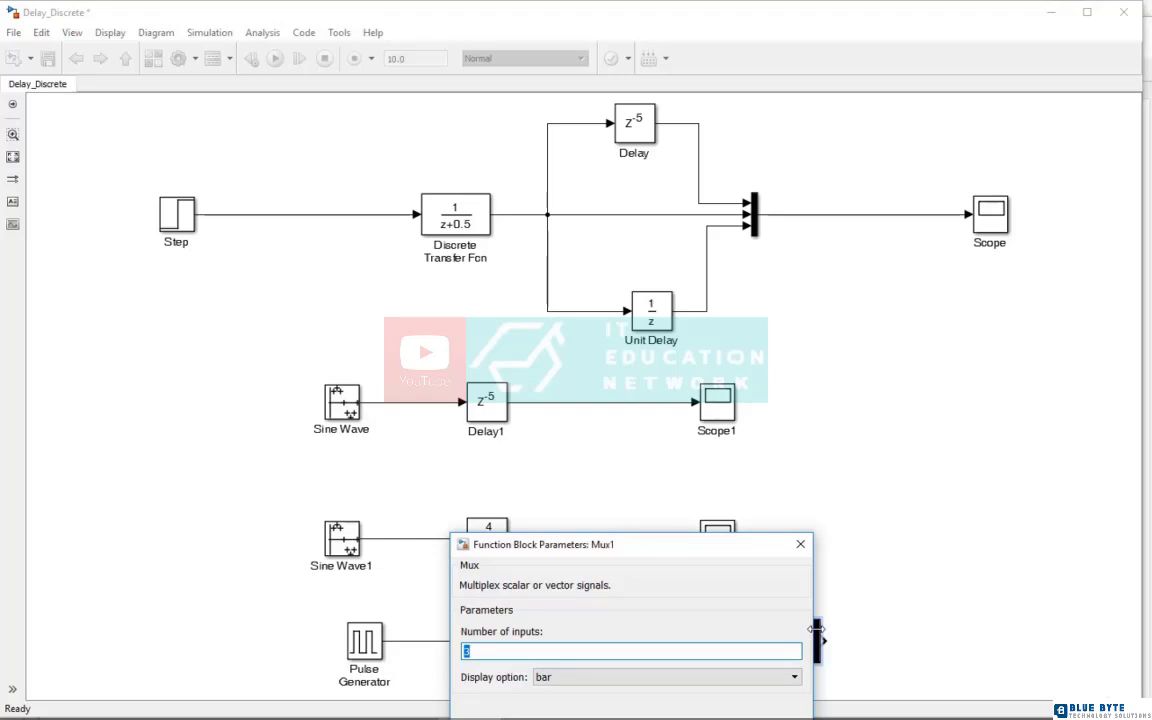
drag(751, 546, 771, 386)
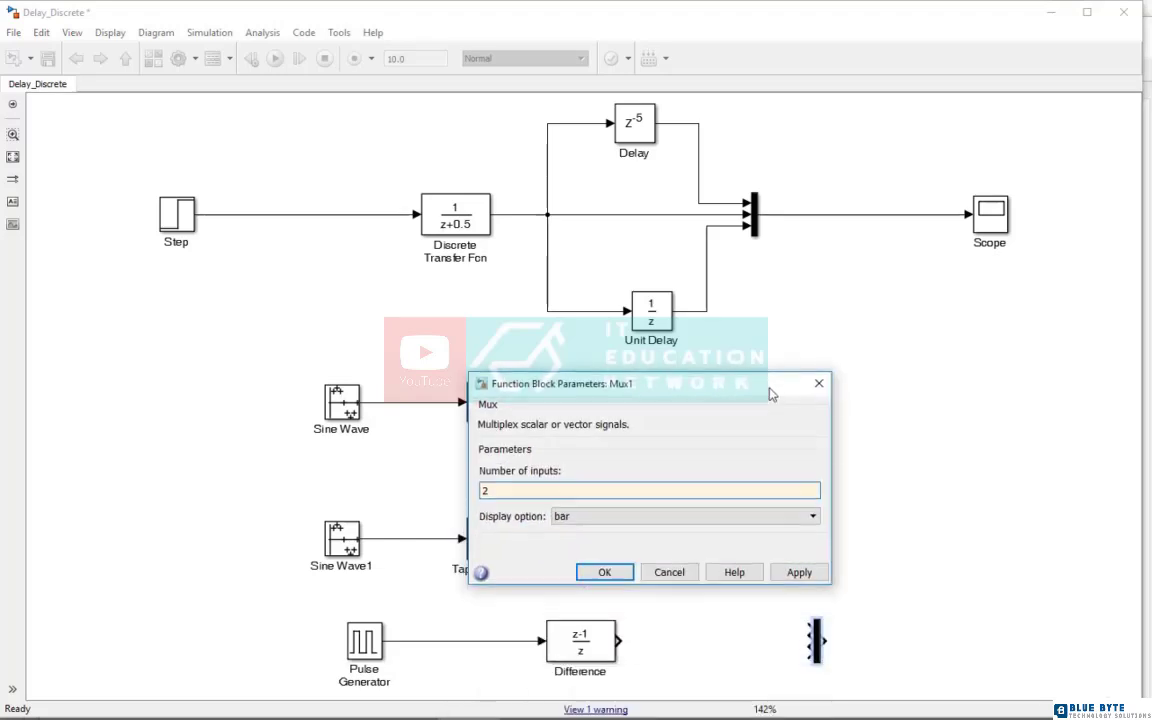
click(604, 573)
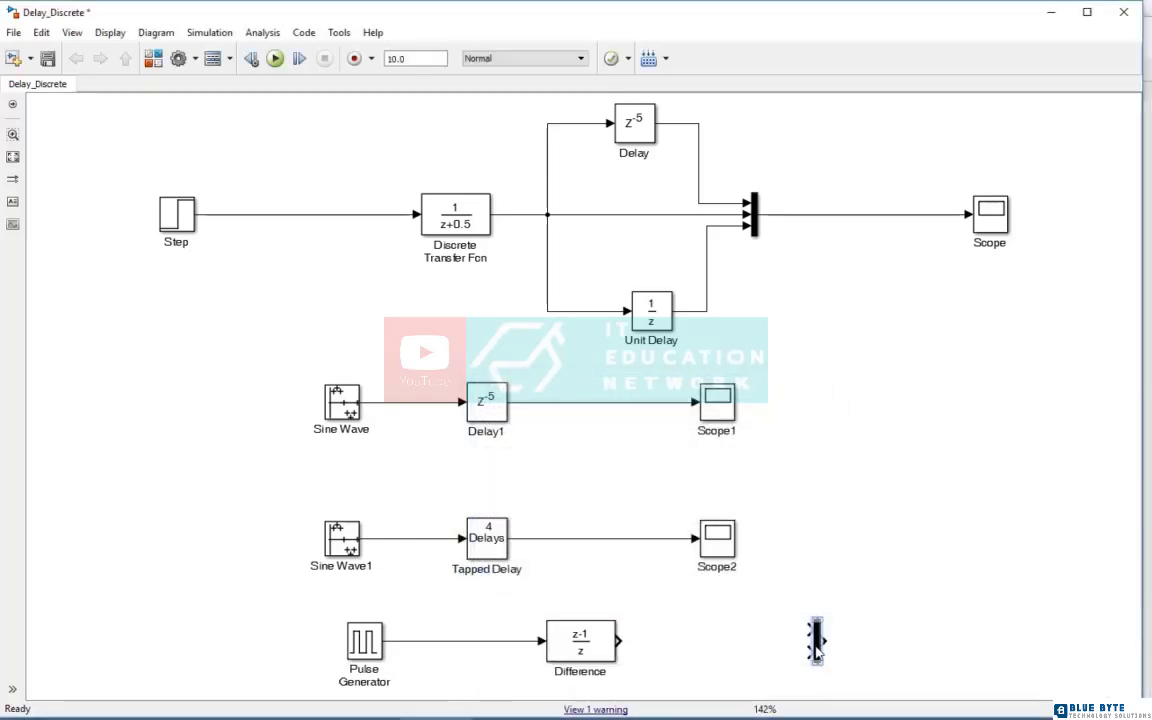
Wire the Difference output and a branch of the Pulse Generator signal into the new Mux, and connect its output to a copied Scope
mouse_move(818, 660)
mouse_down()
mouse_move(818, 672)
mouse_move(818, 640)
mouse_move(620, 648)
mouse_up()
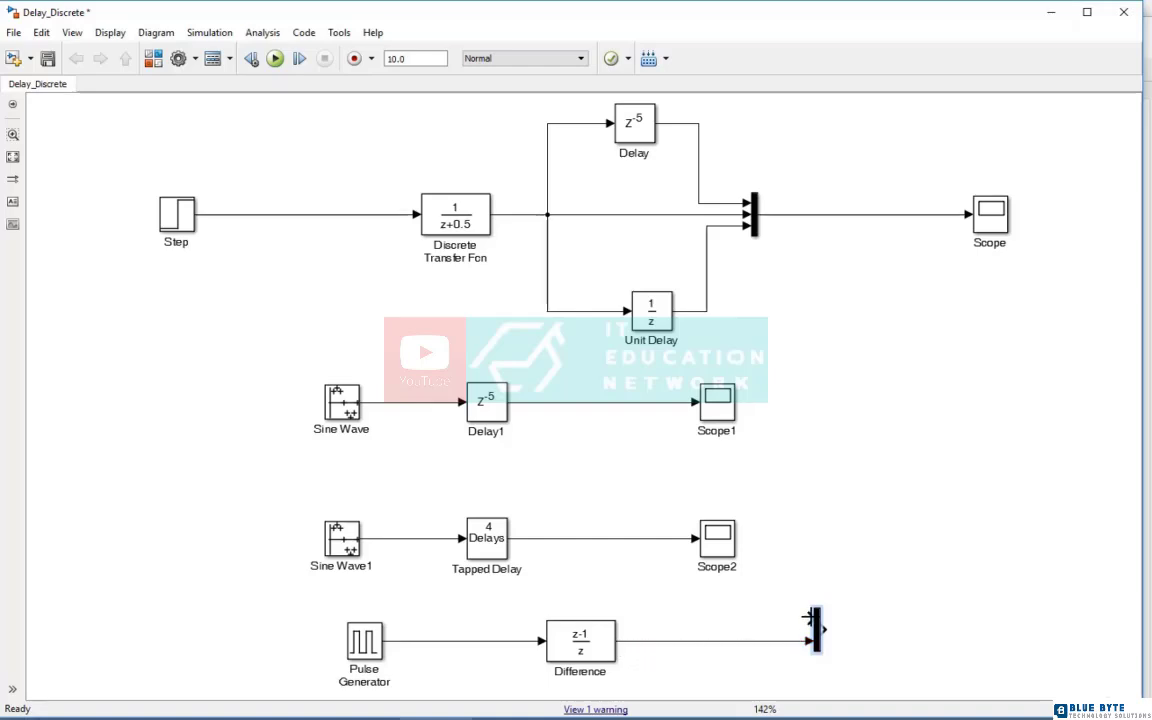
mouse_move(810, 618)
mouse_down()
mouse_move(515, 610)
mouse_move(471, 641)
mouse_up()
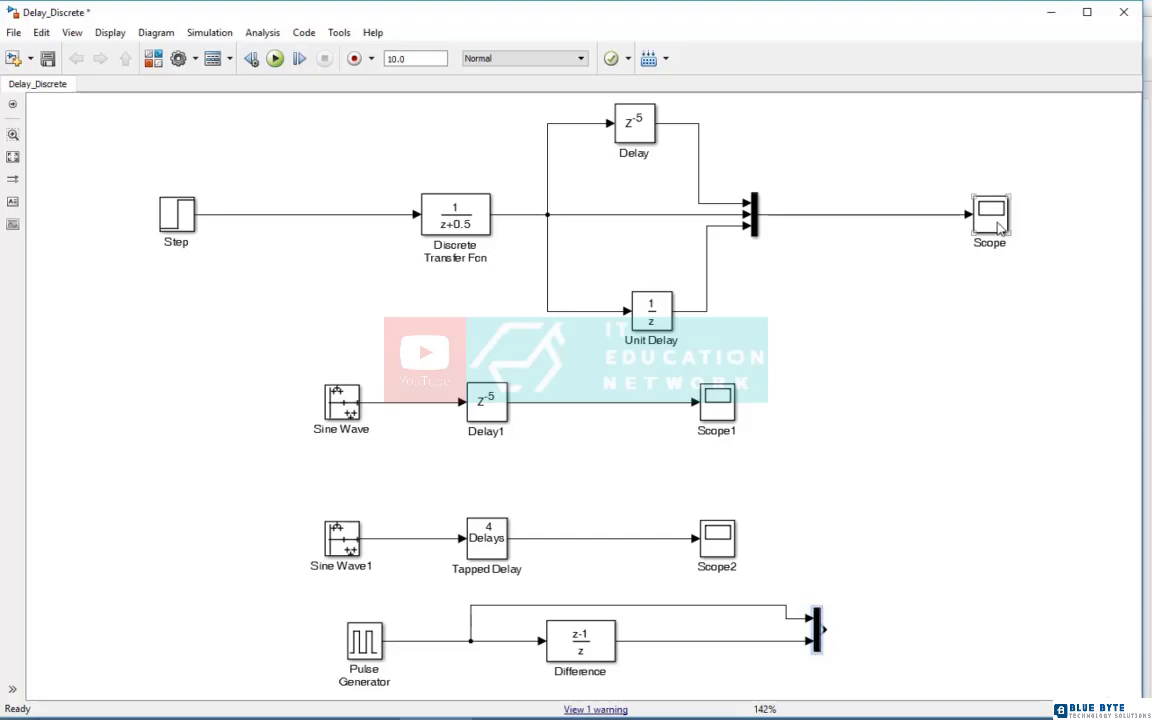
drag(999, 228, 1022, 642)
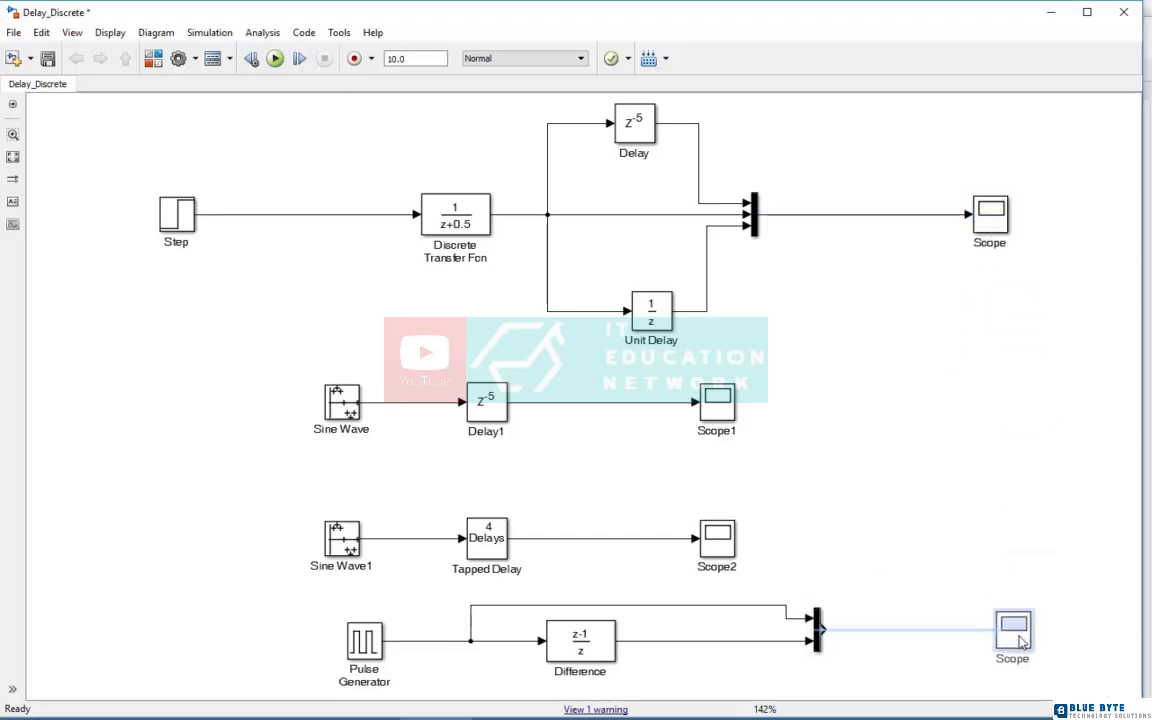
drag(821, 629, 990, 629)
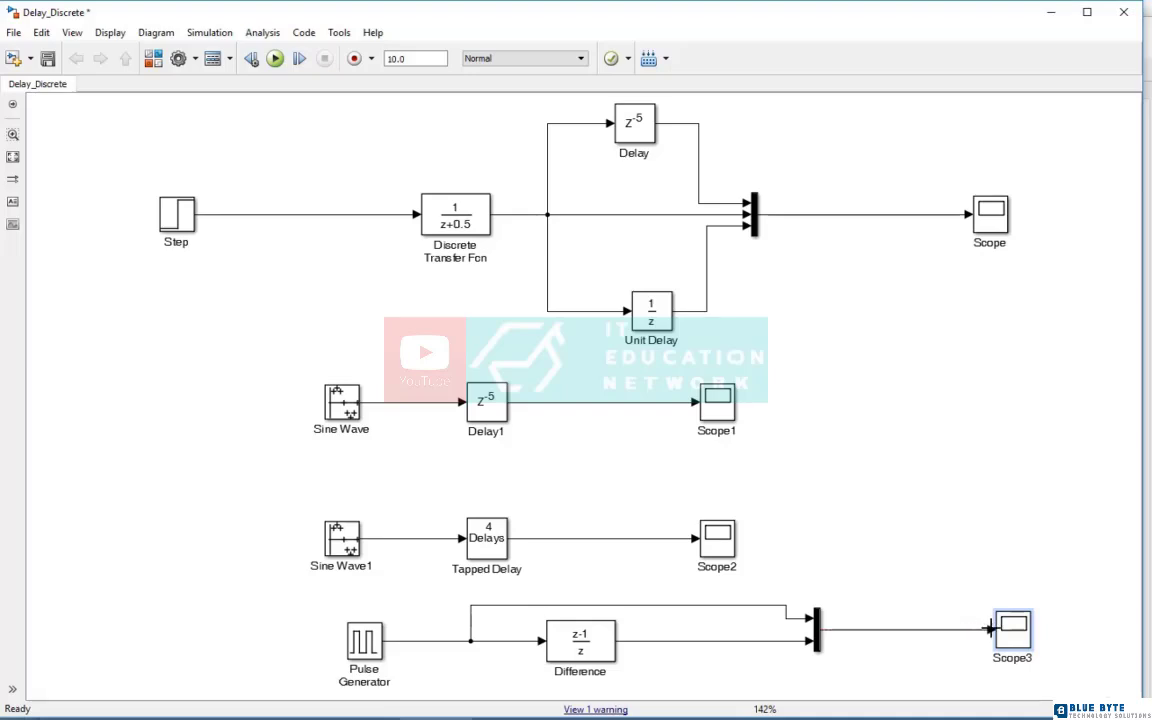
Run the simulation and examine the pulse and difference signals on Scope3 with autoscaled axes
click(276, 60)
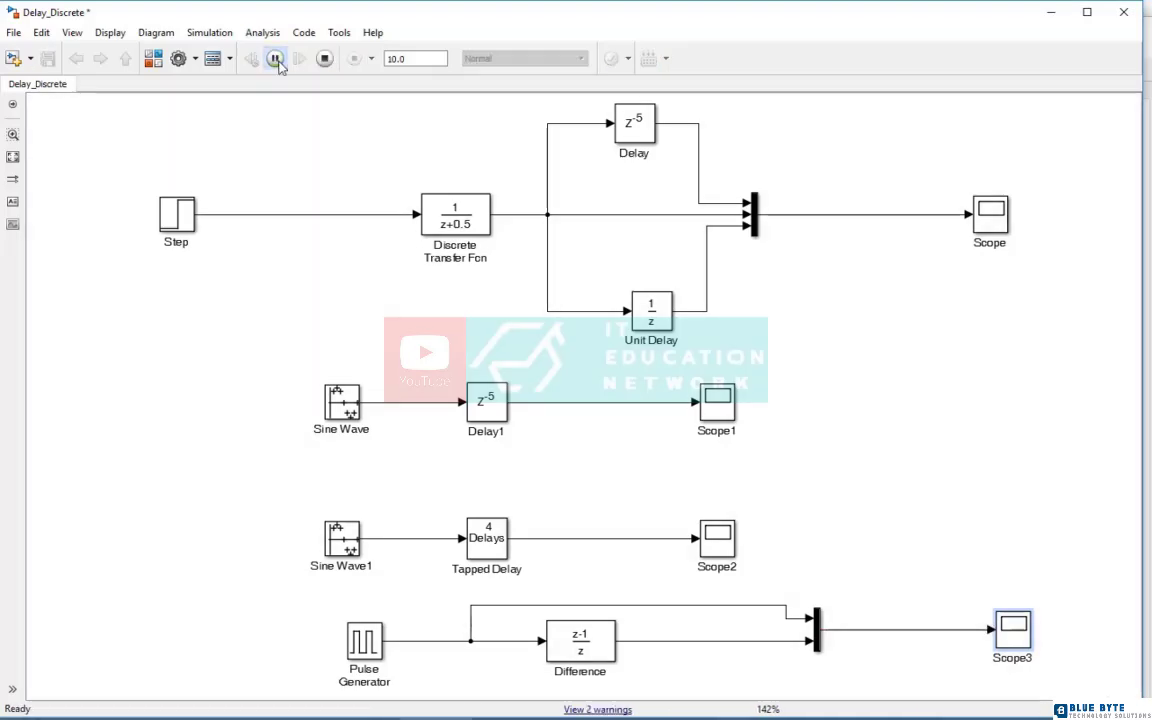
double_click(1014, 630)
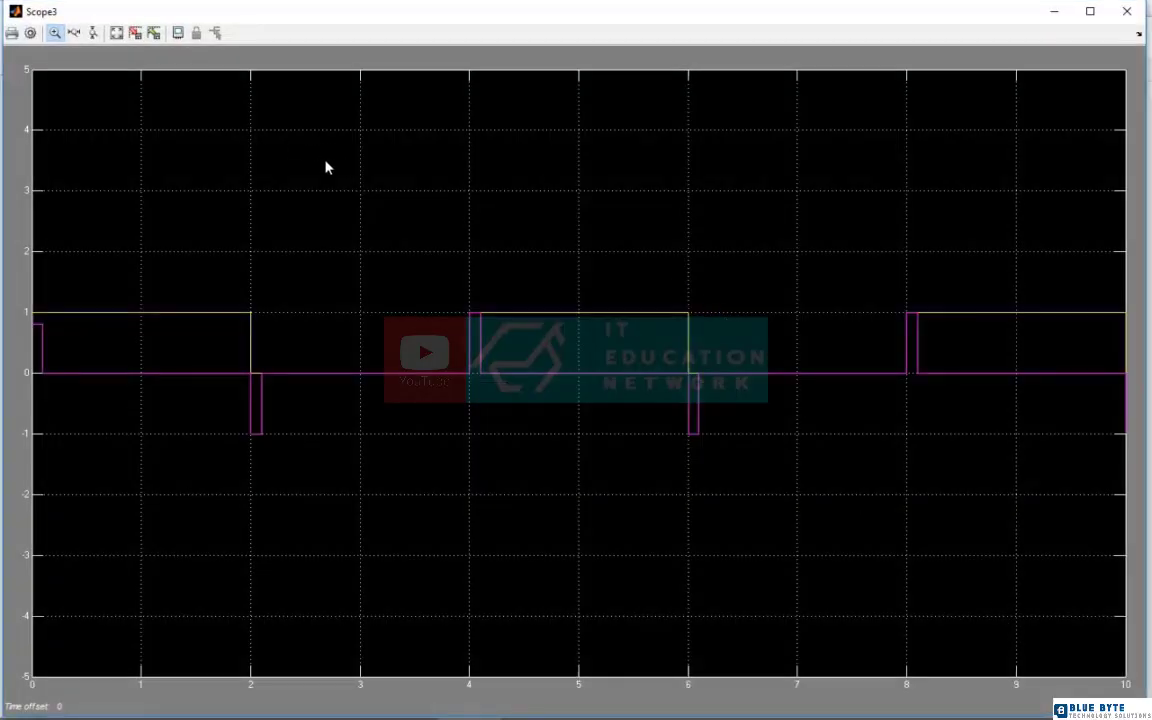
click(113, 32)
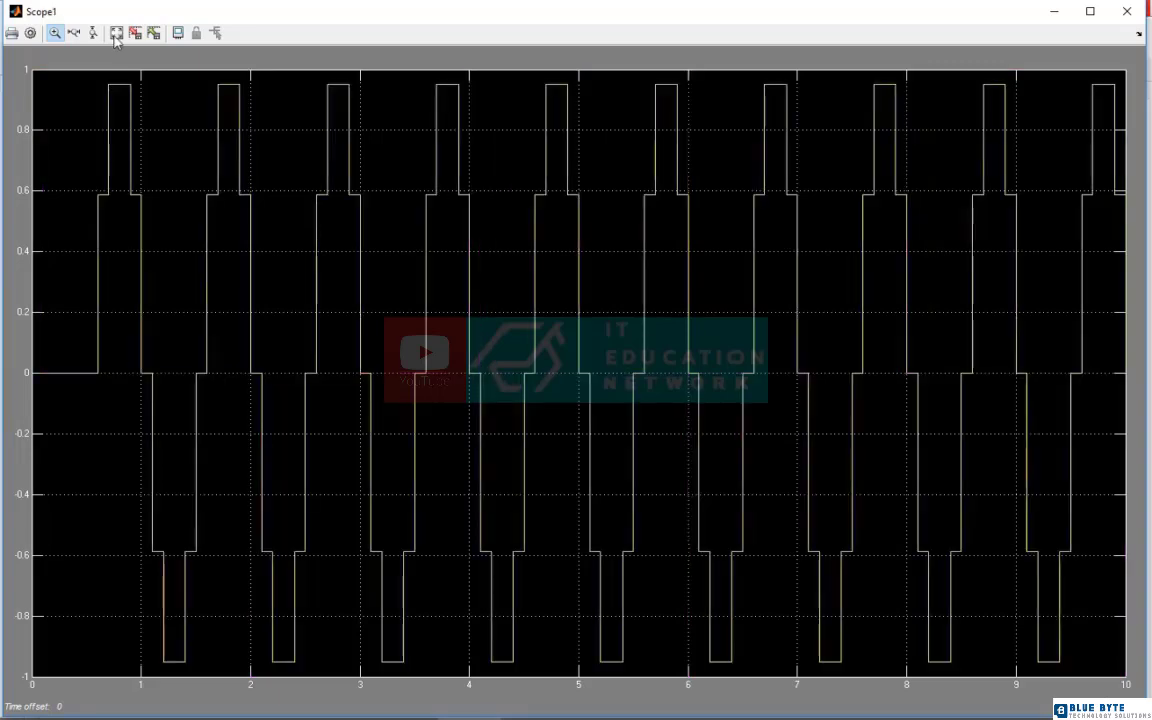
Examine the delayed sine wave on Scope1 and close its plot window
click(74, 33)
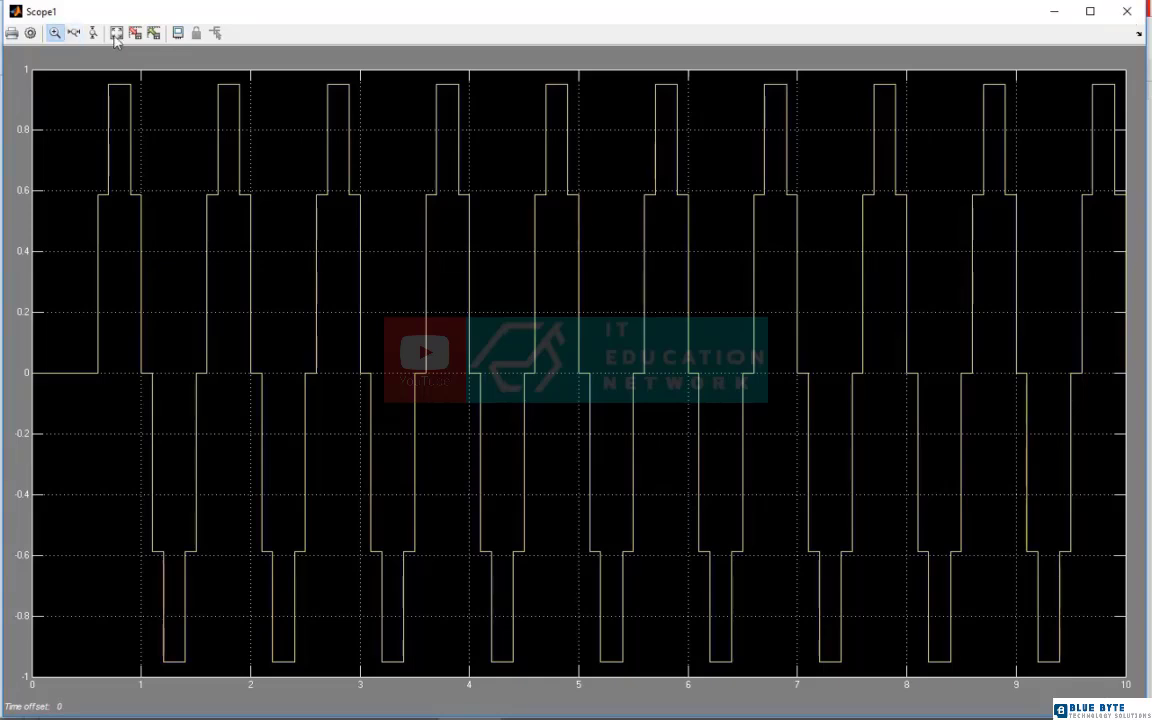
click(74, 33)
click(74, 33)
click(74, 33)
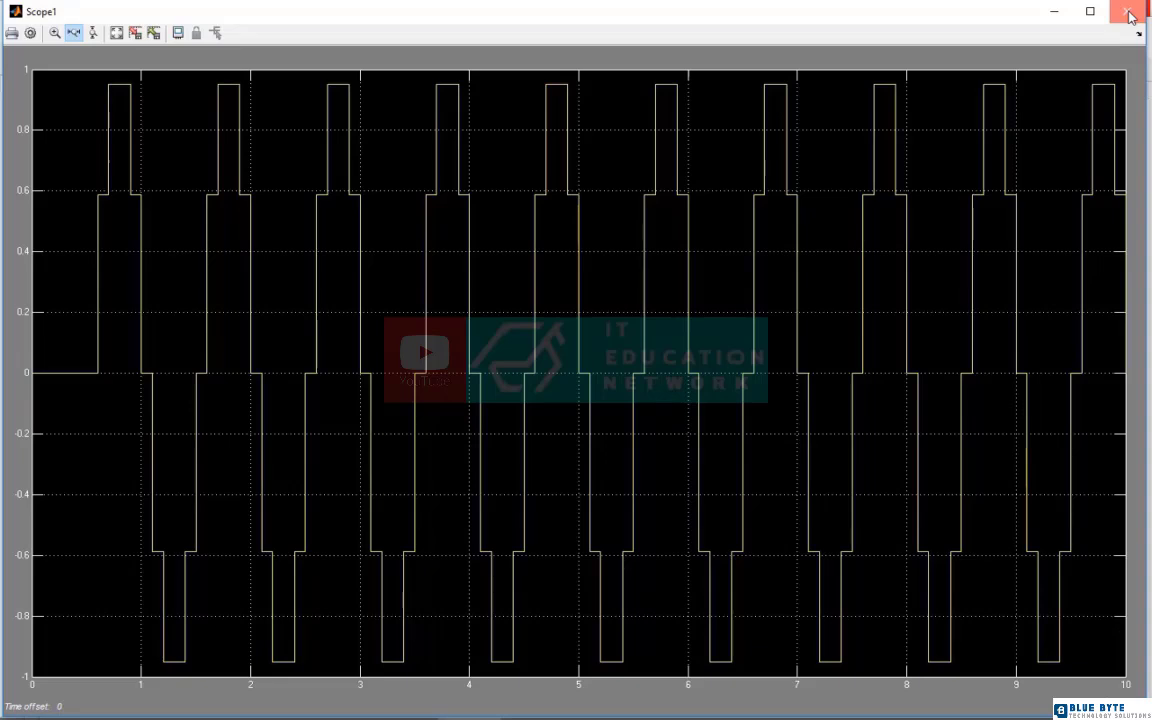
click(1130, 15)
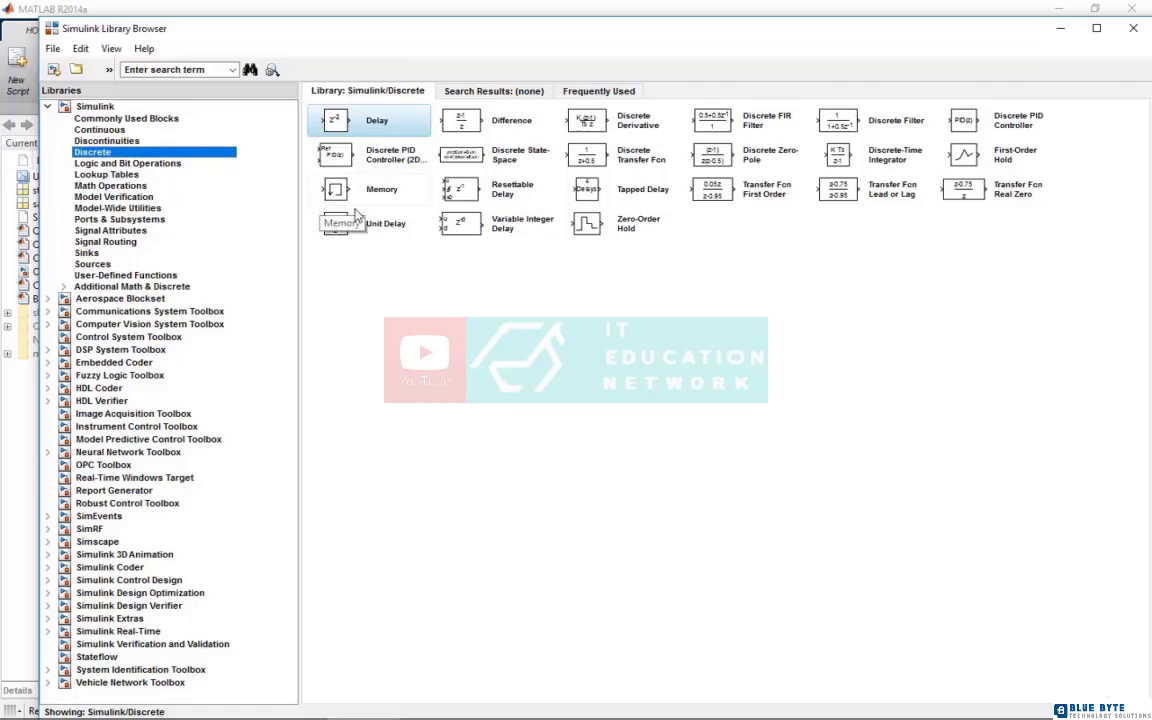
Look at the Discrete Transfer Fcn, Discrete Zero-Pole, Transfer Fcn Real Zero and Discrete Filter blocks in the Discrete library
click(590, 166)
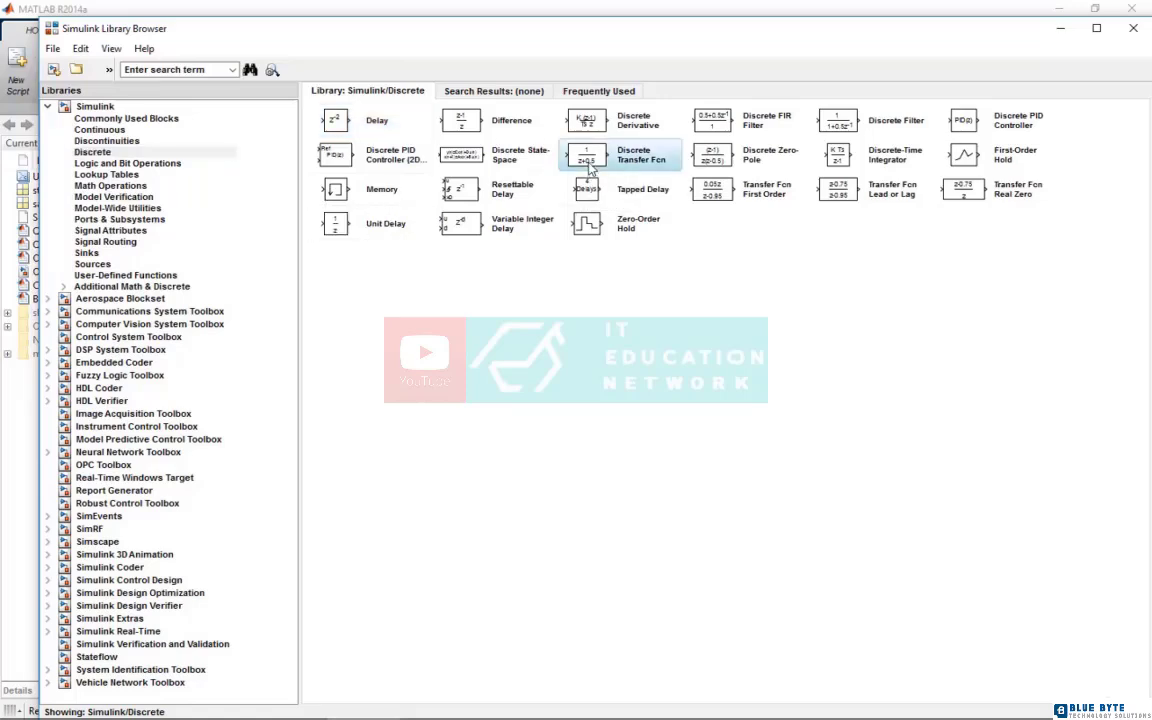
click(723, 165)
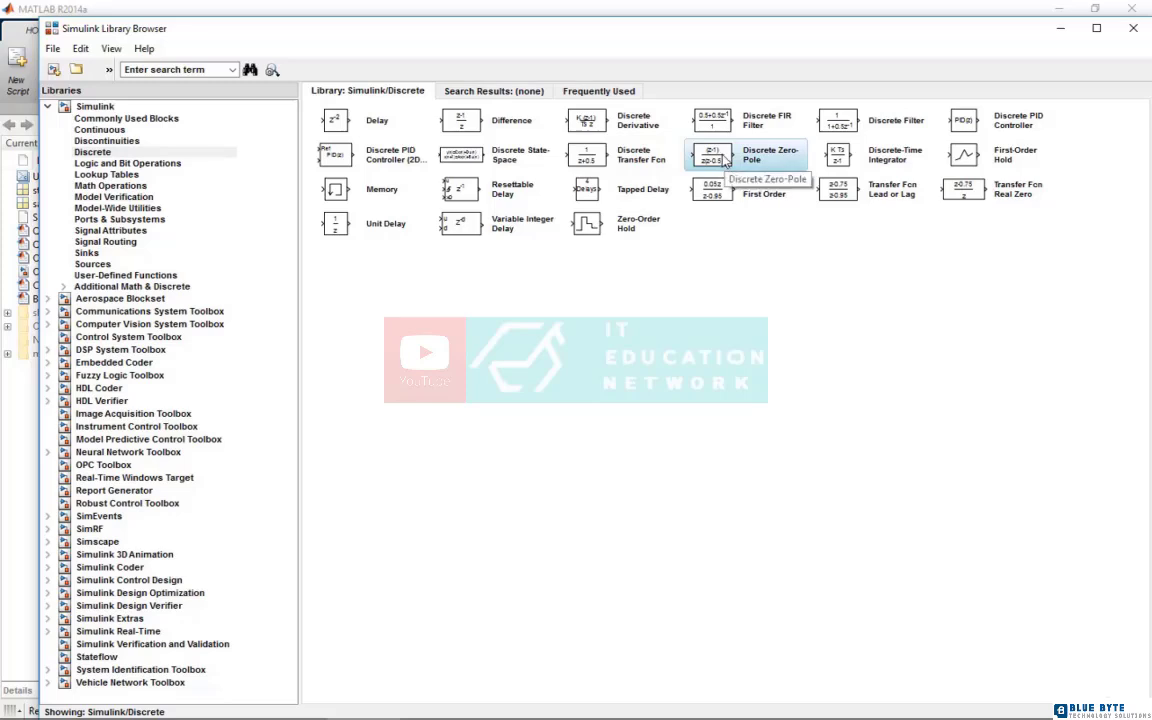
click(975, 193)
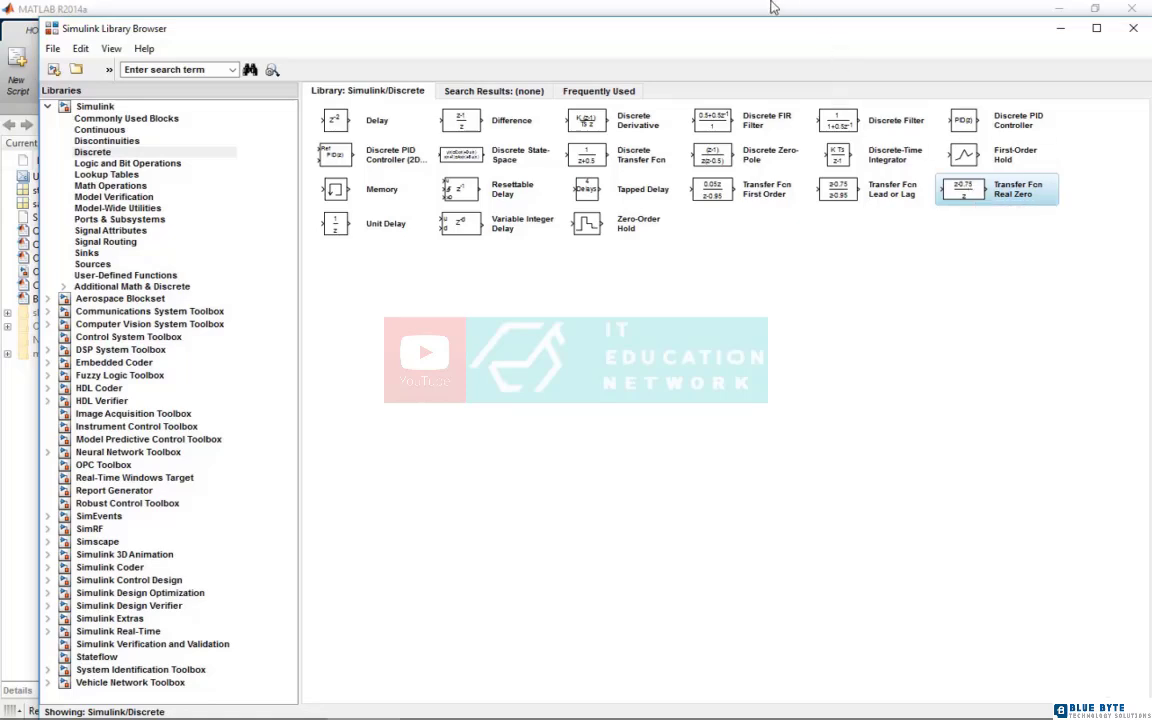
click(856, 133)
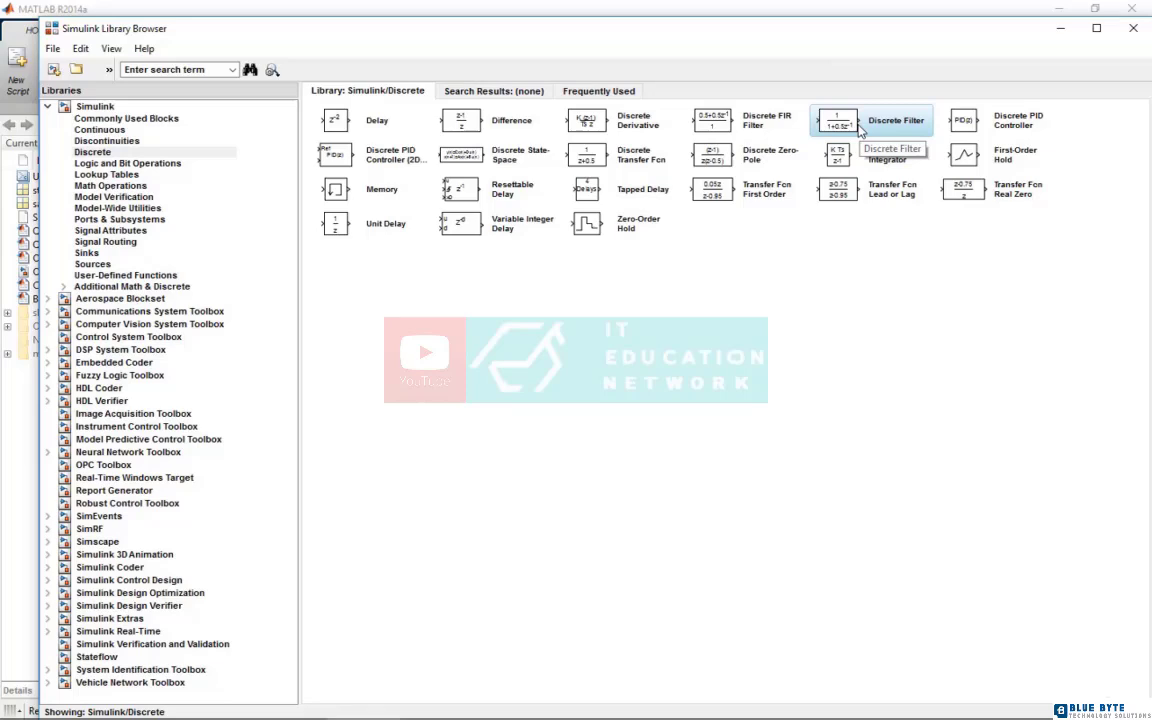
Add a Zero-Order Hold block from the Discrete library to the Delay_Discrete model and place it in the Scope1 row, beyond Scope1
click(648, 231)
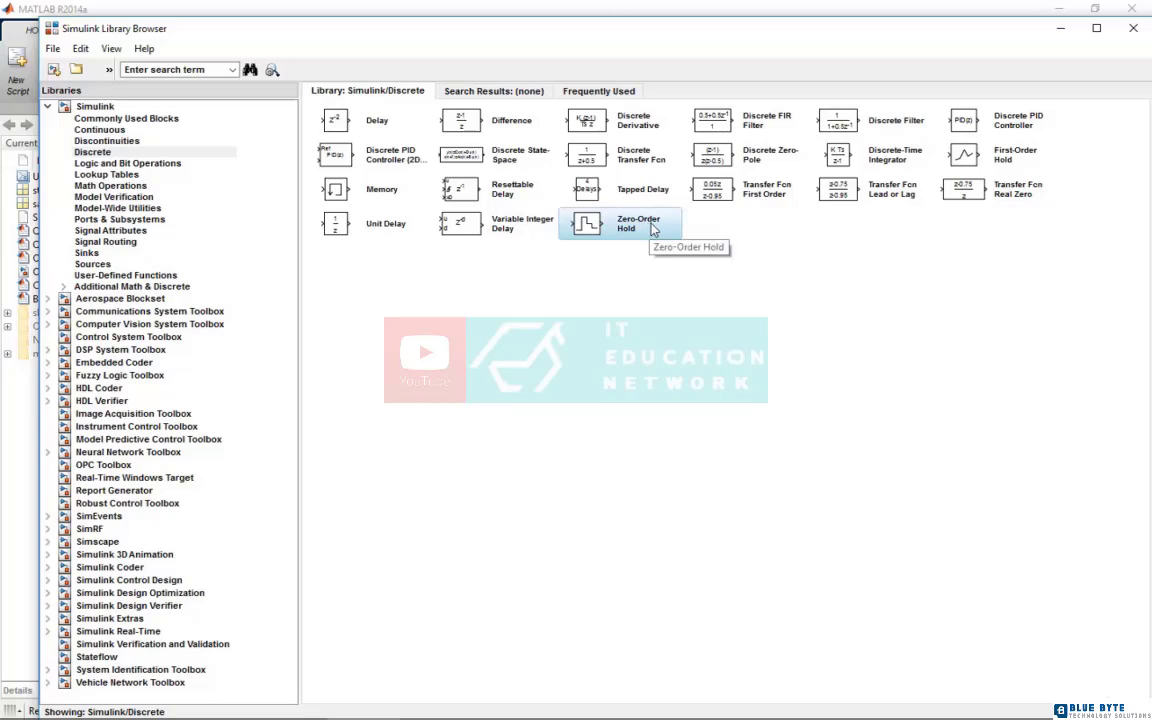
right_click(655, 230)
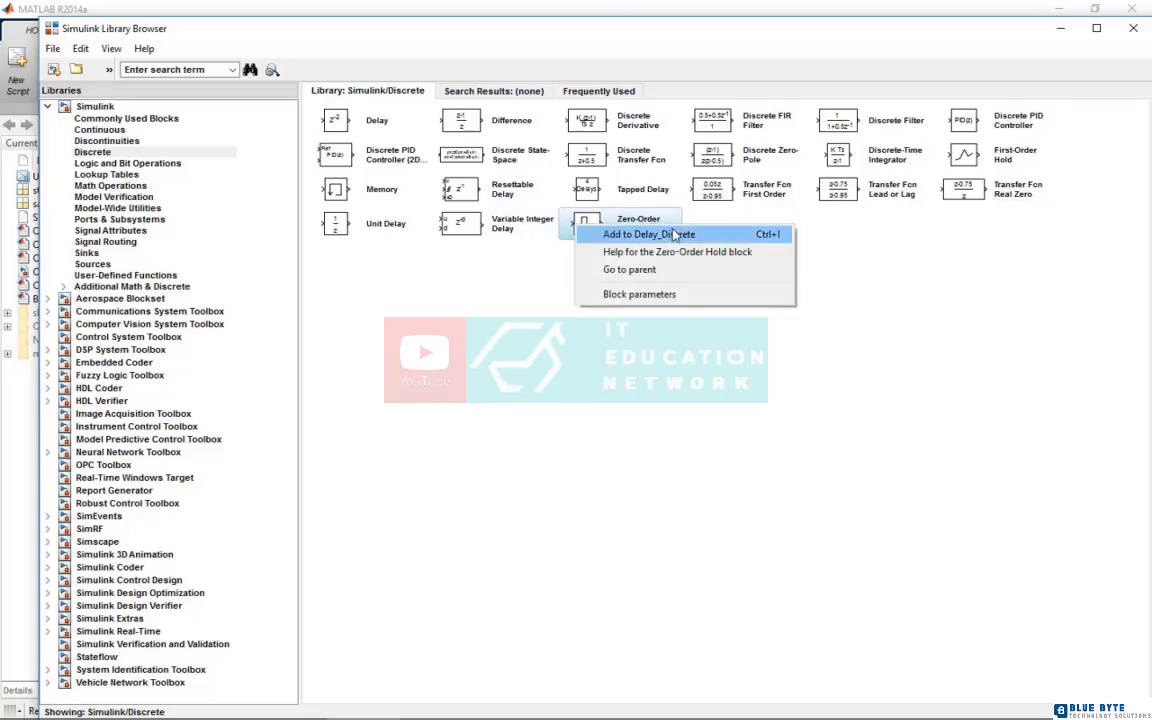
click(673, 234)
click(440, 703)
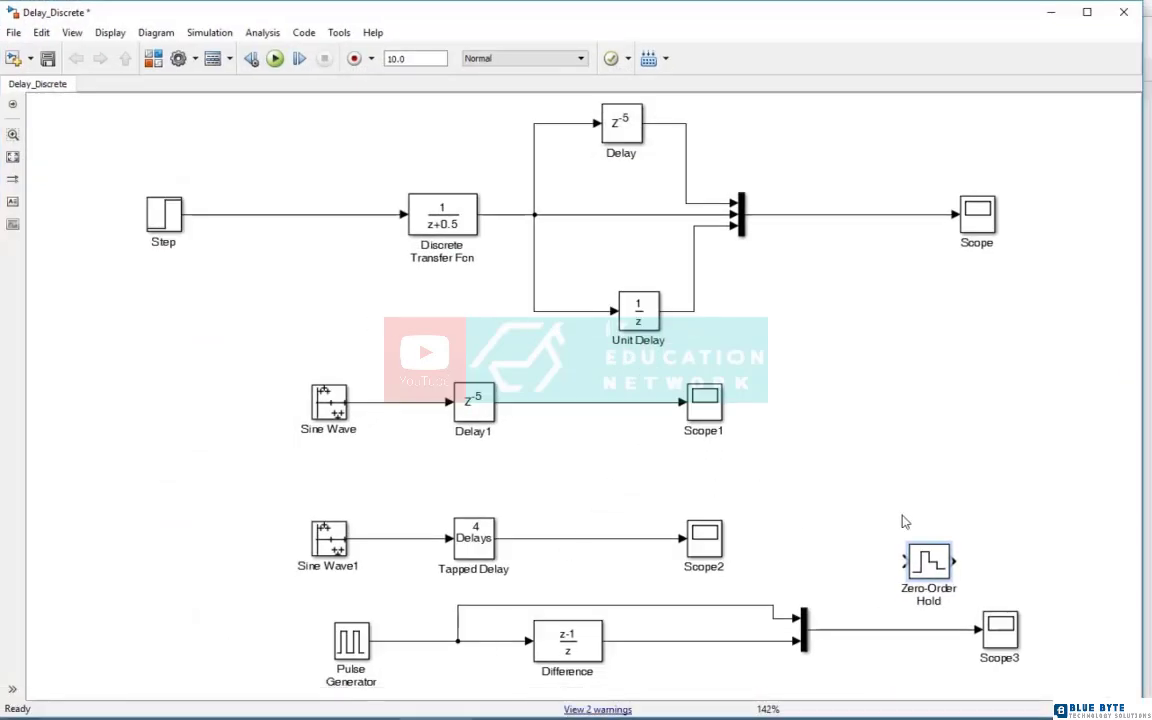
drag(948, 562, 959, 402)
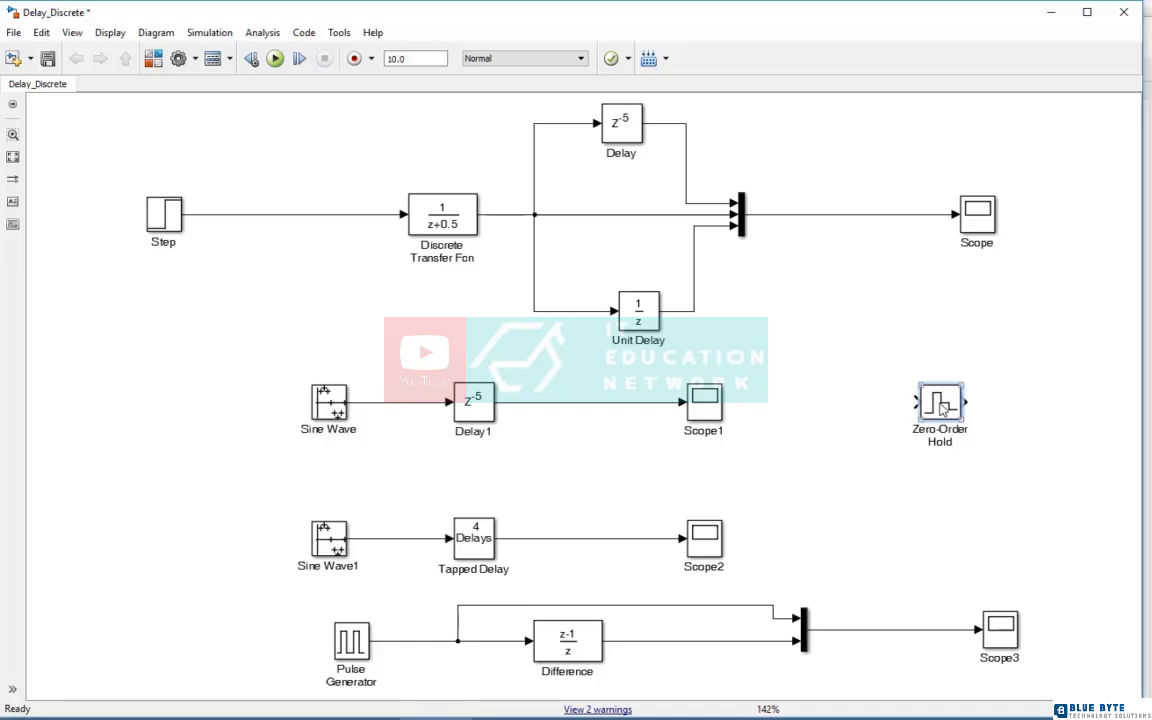
drag(941, 405, 975, 404)
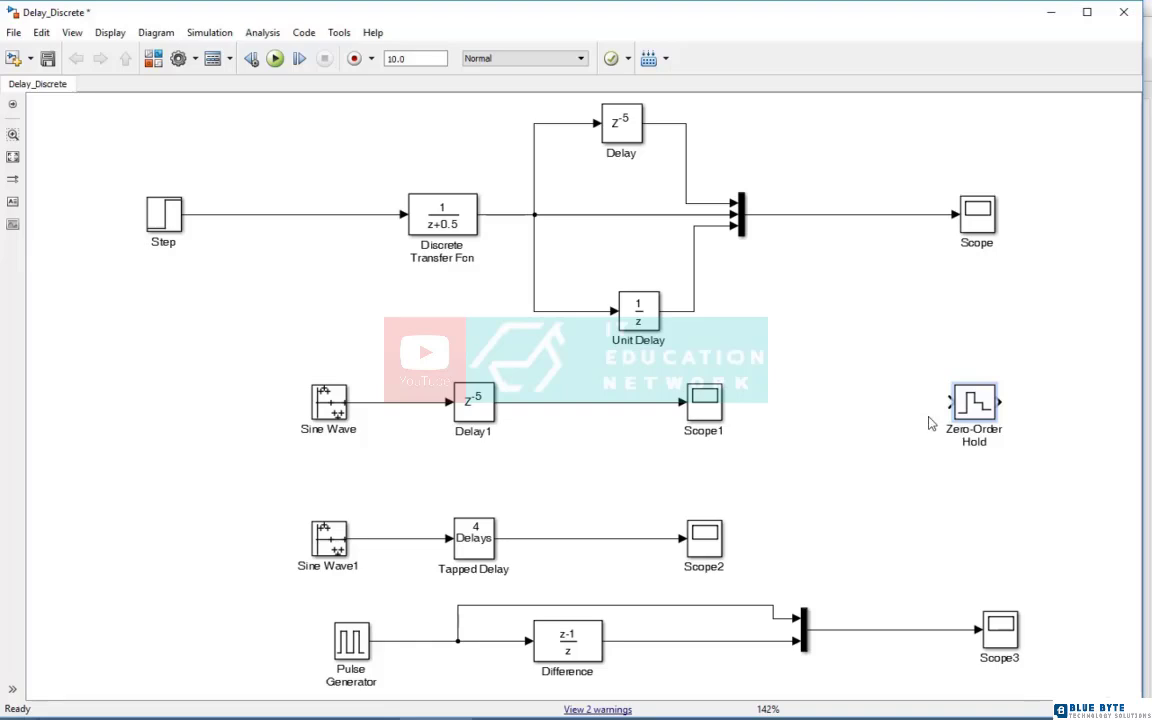
Add a Signal Generator from the Sources library before the Zero-Order Hold block and connect its output to that block's input
mouse_move(390, 710)
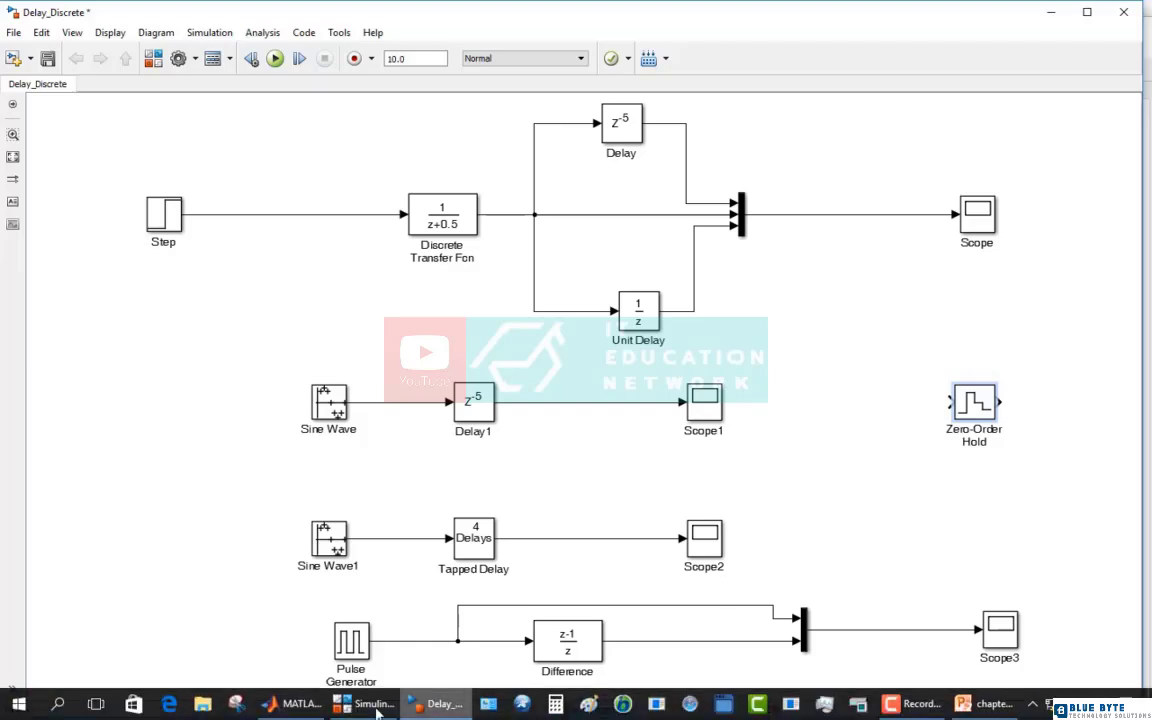
mouse_move(296, 709)
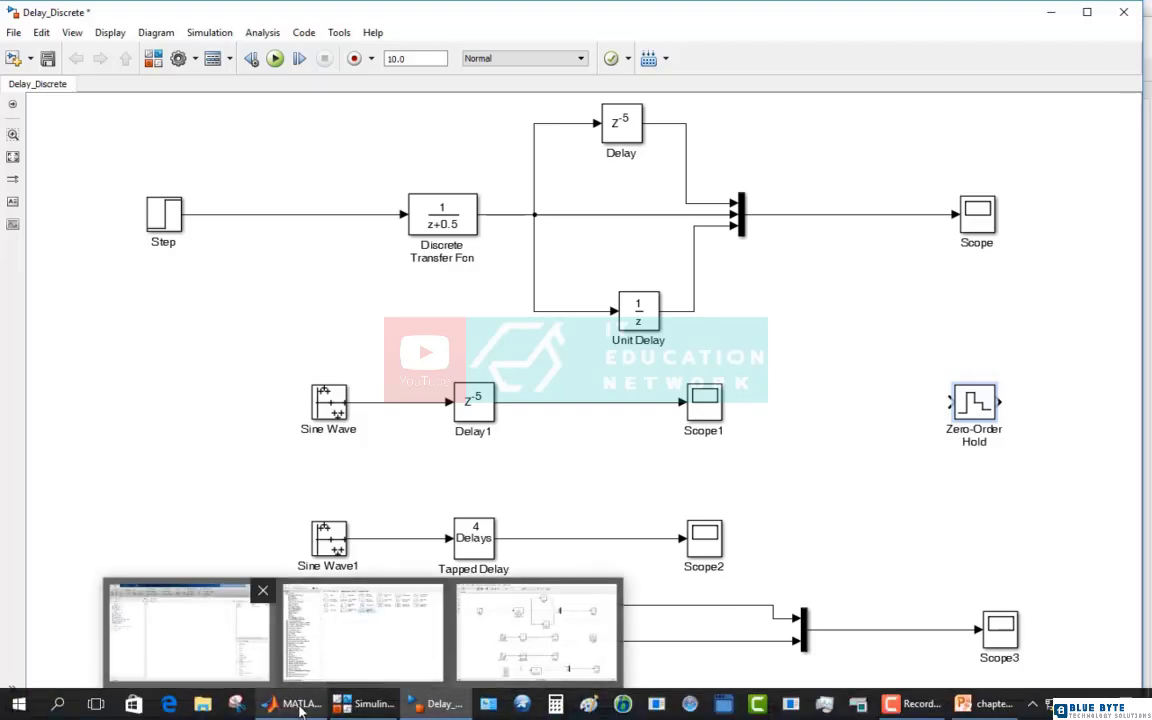
click(430, 704)
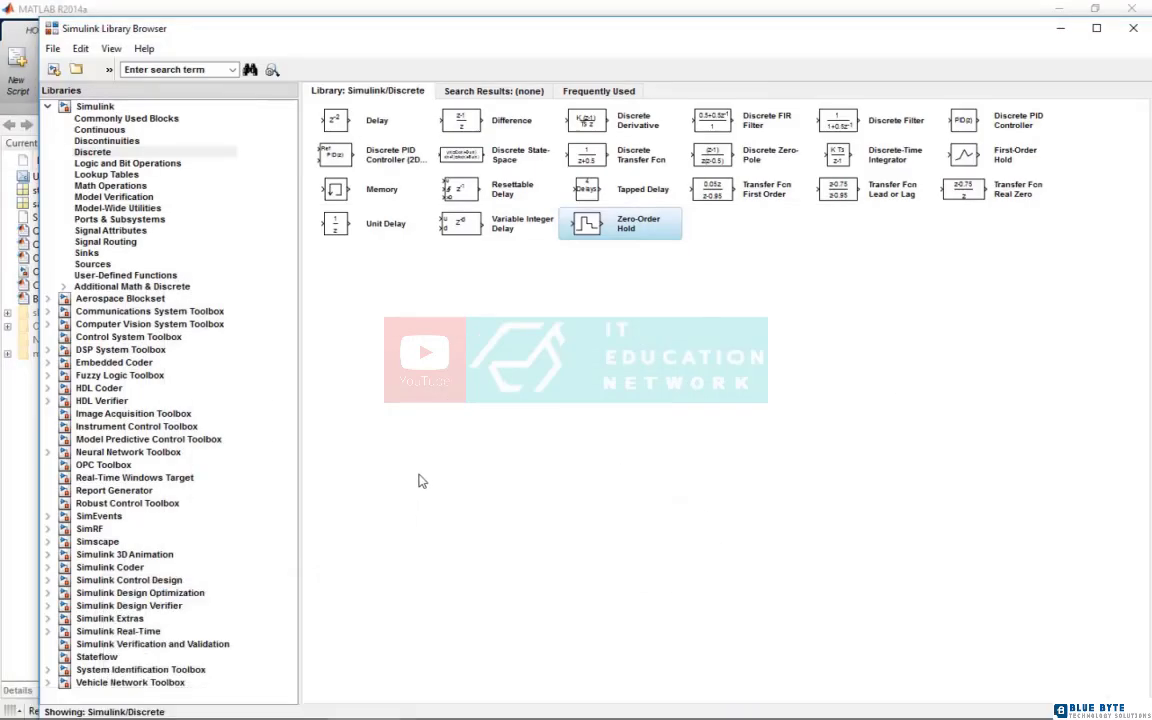
click(92, 264)
right_click(450, 225)
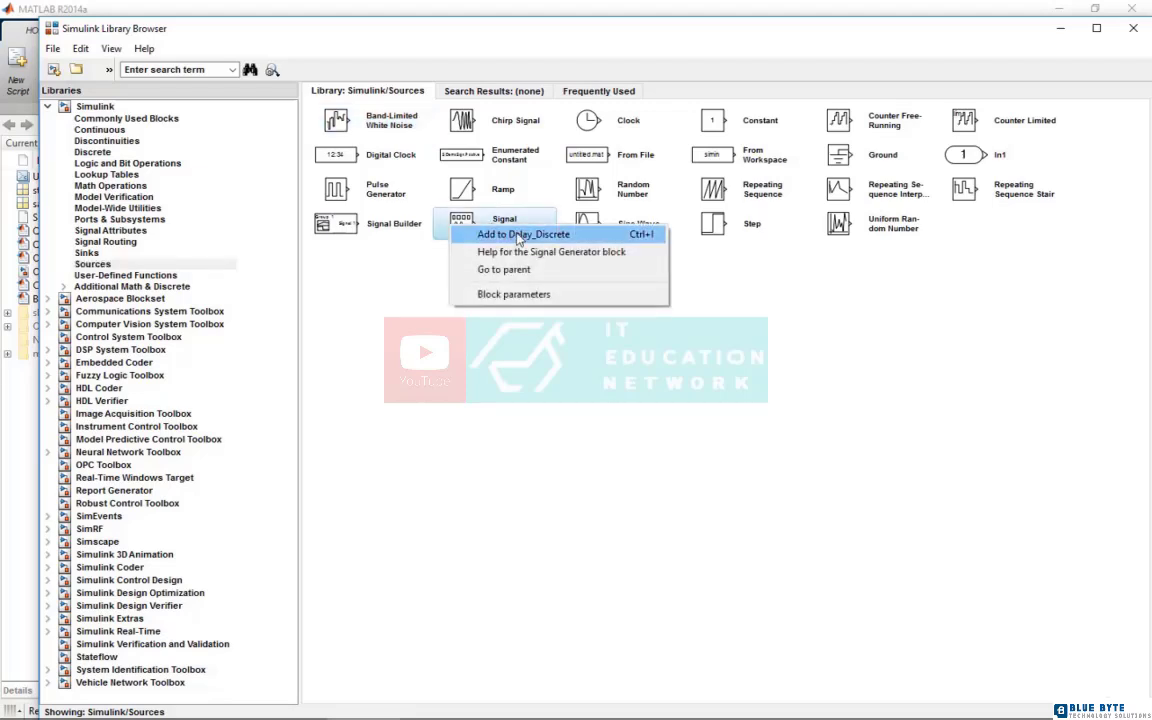
click(520, 236)
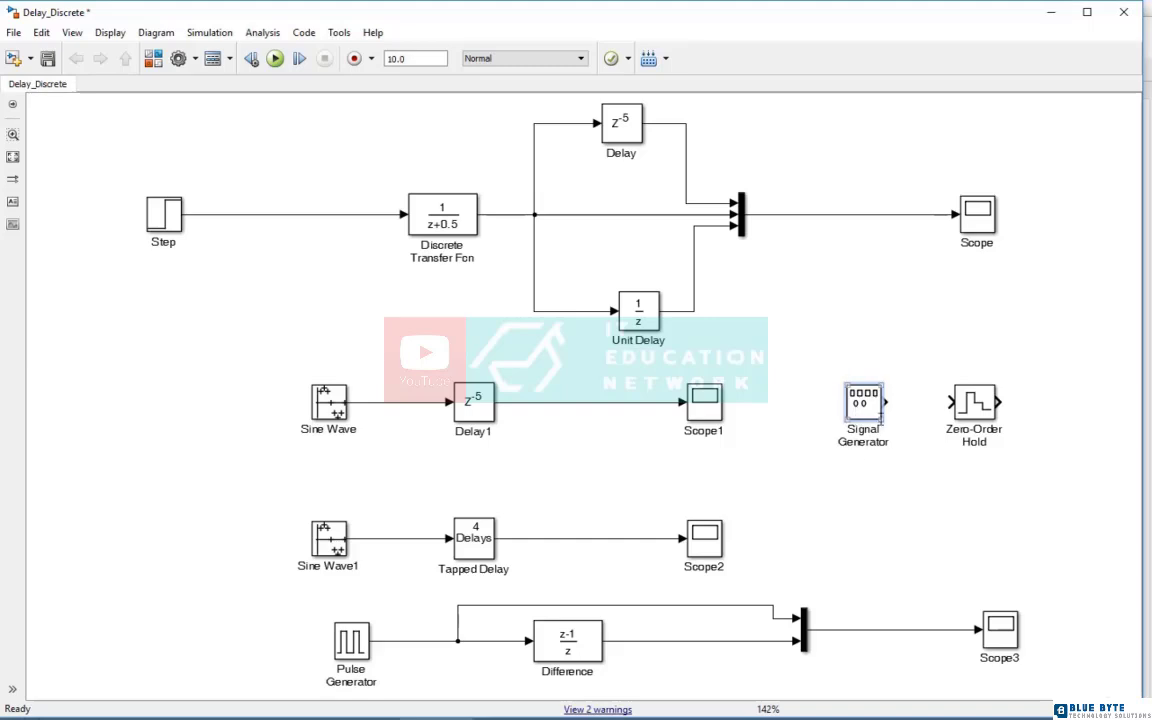
drag(888, 401, 950, 402)
Copy the Mux and Scope3 pair beside Zero-Order Hold, and wire the hold output and a branch of the Signal Generator signal into the Mux
drag(1074, 590, 1046, 412)
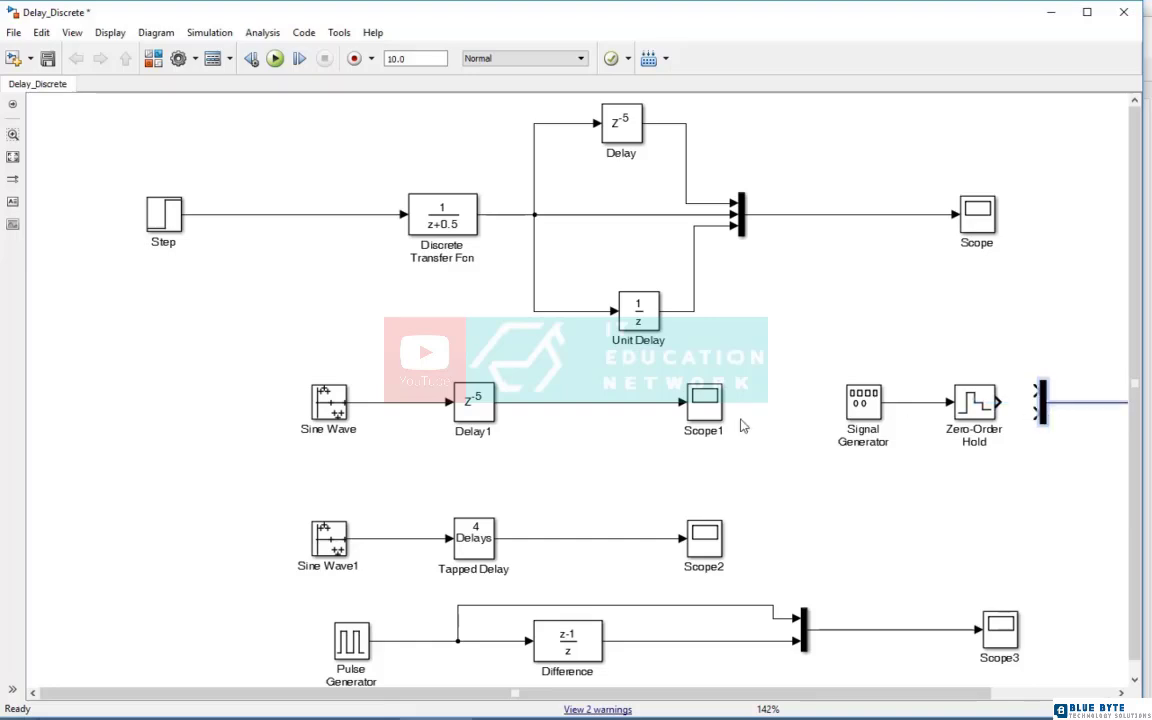
click(13, 156)
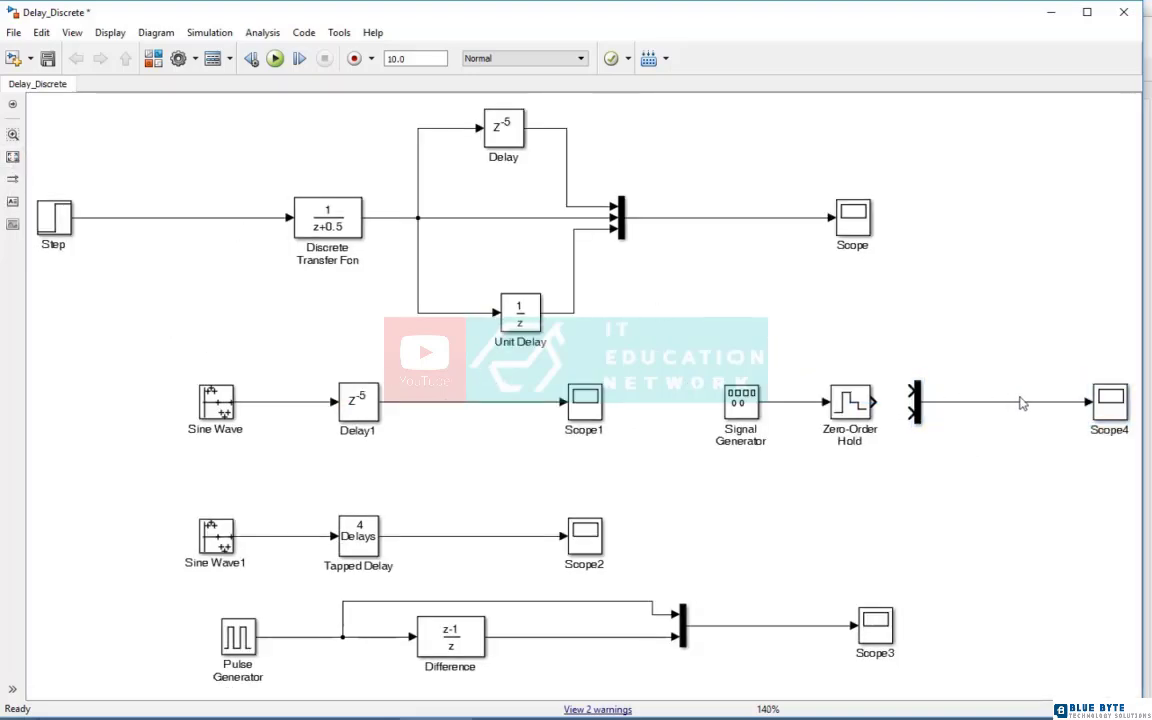
click(916, 402)
drag(916, 402, 950, 403)
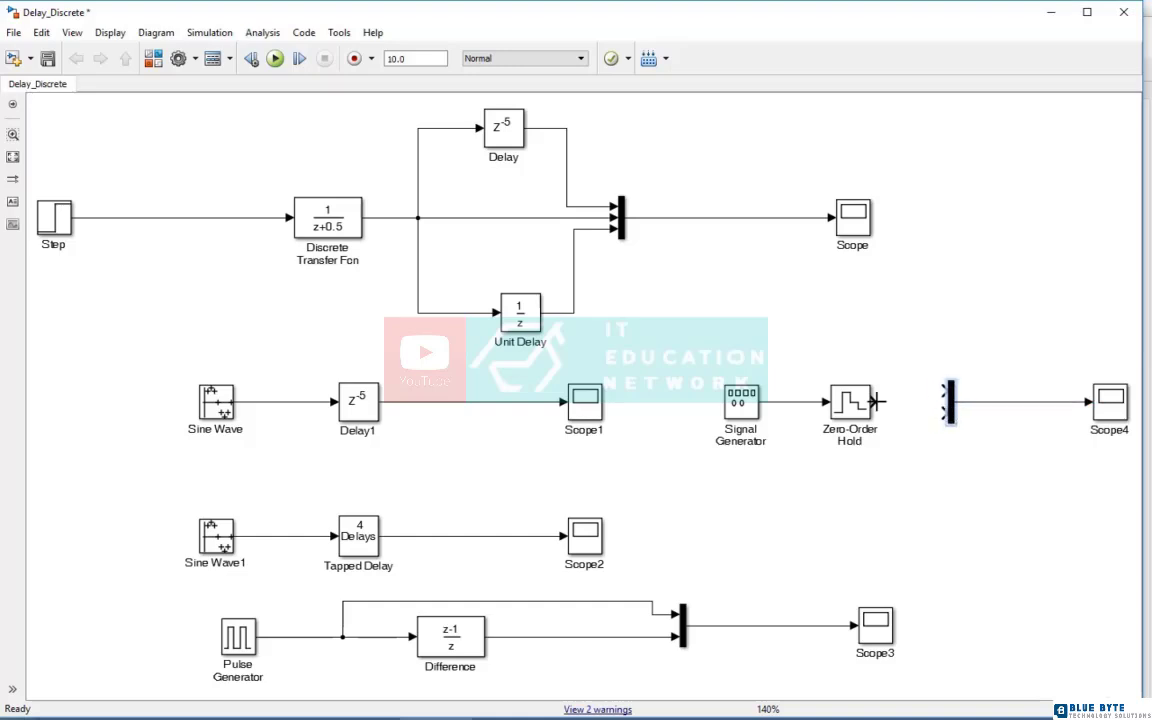
drag(876, 402, 942, 412)
drag(943, 397, 795, 402)
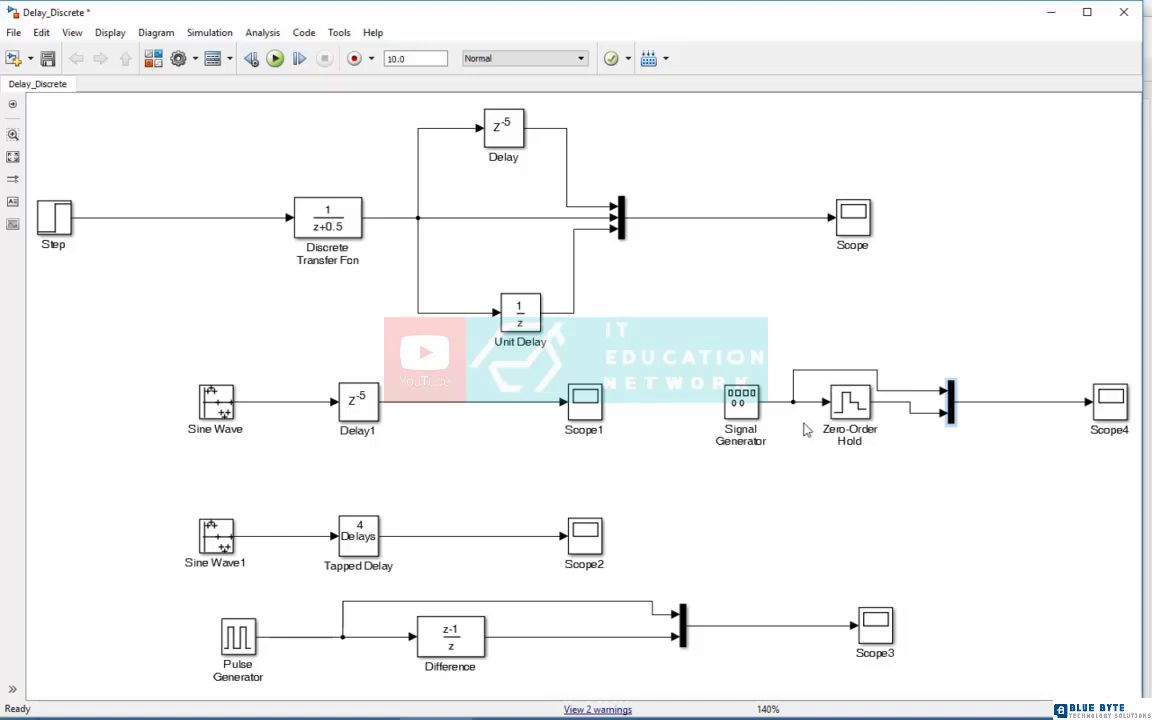
Set the Signal Generator's wave form to random and close the Scope1 plot window
double_click(740, 408)
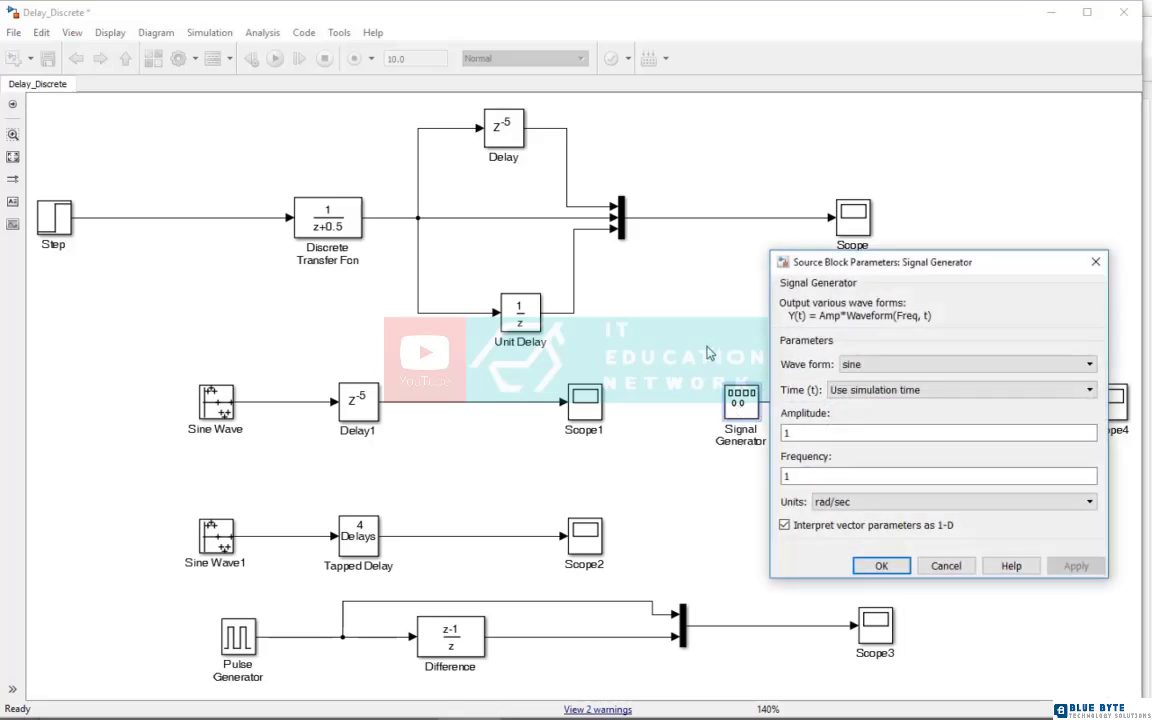
click(879, 365)
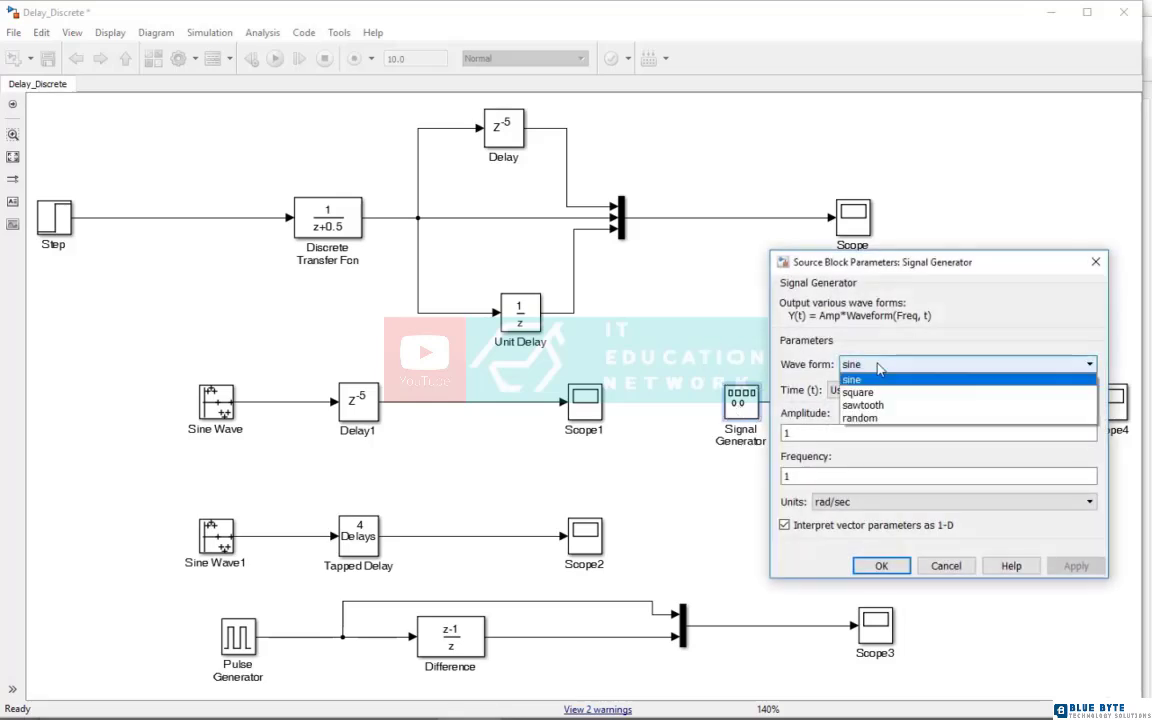
click(879, 418)
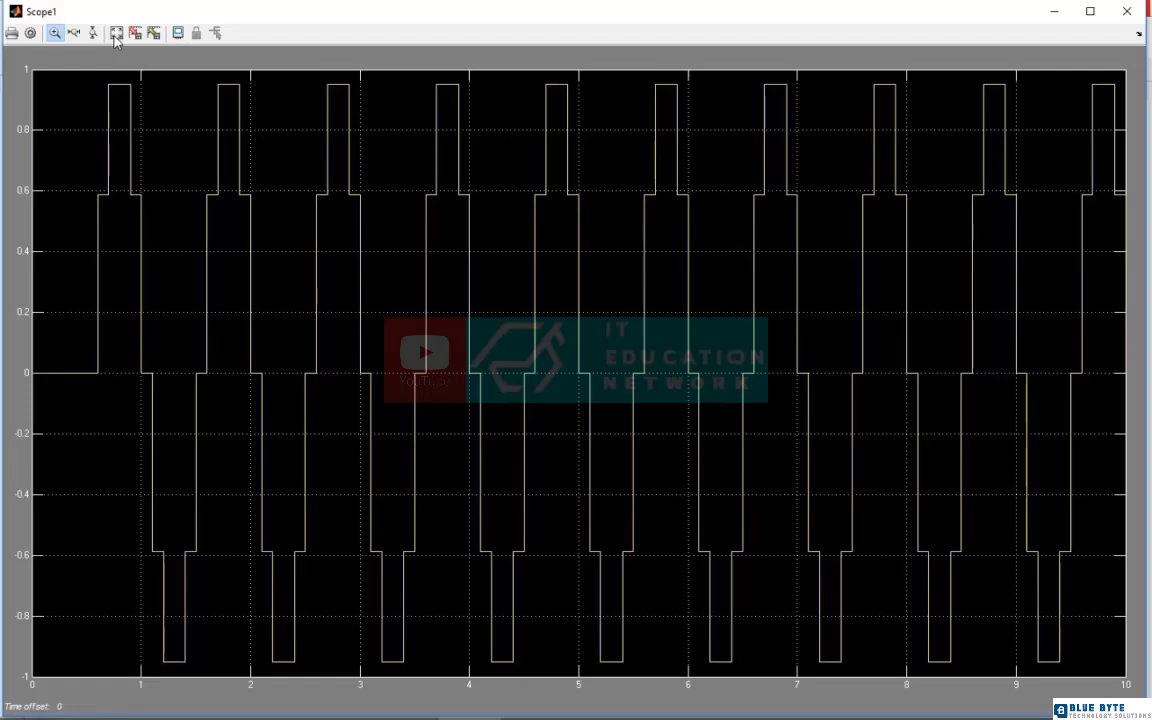
click(73, 33)
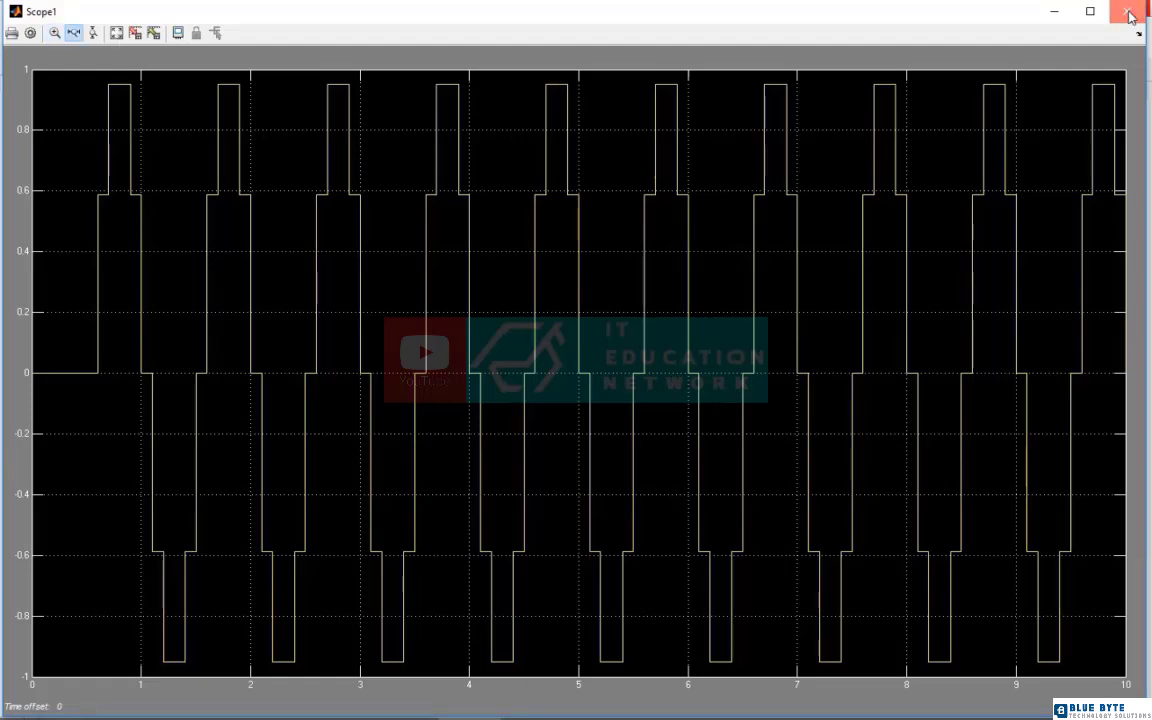
click(1130, 12)
Set the Zero-Order Hold block's sample time to 0.5
double_click(836, 401)
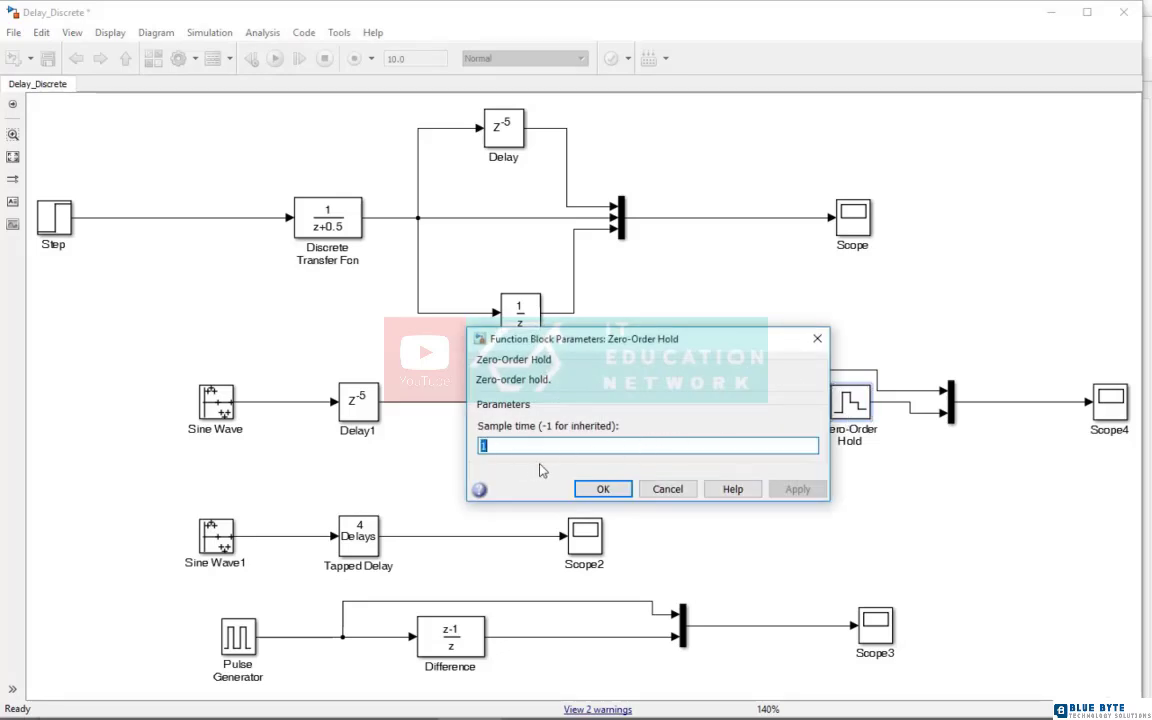
text(0.5)
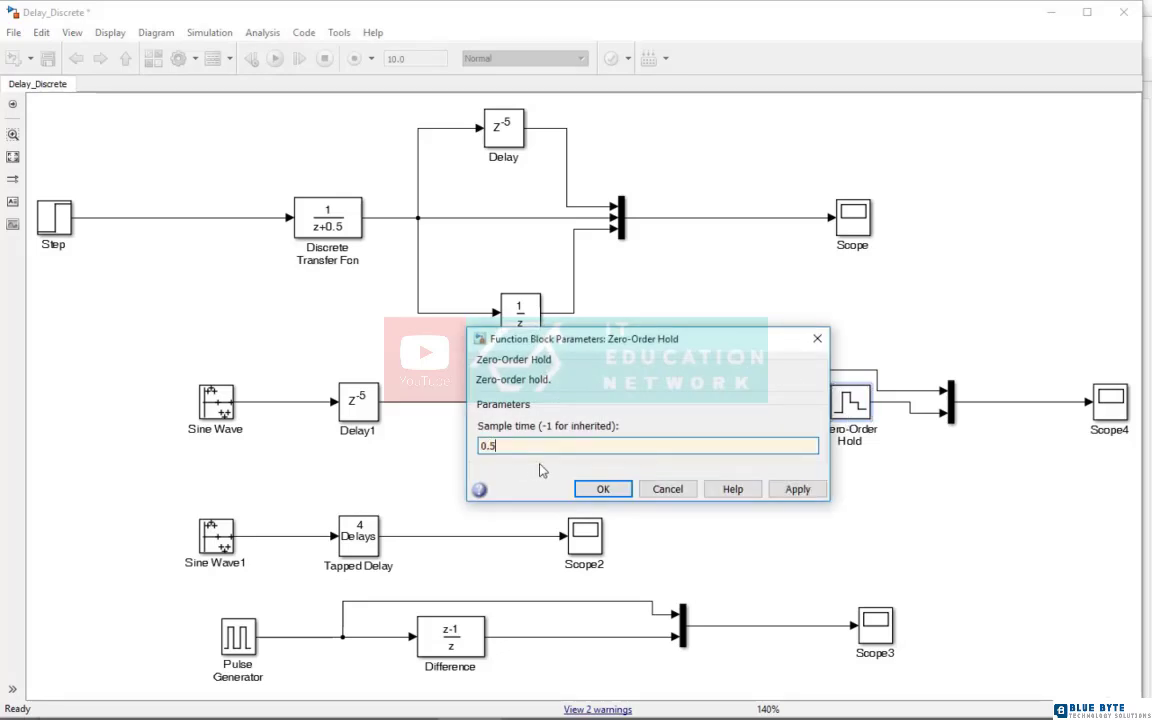
click(606, 488)
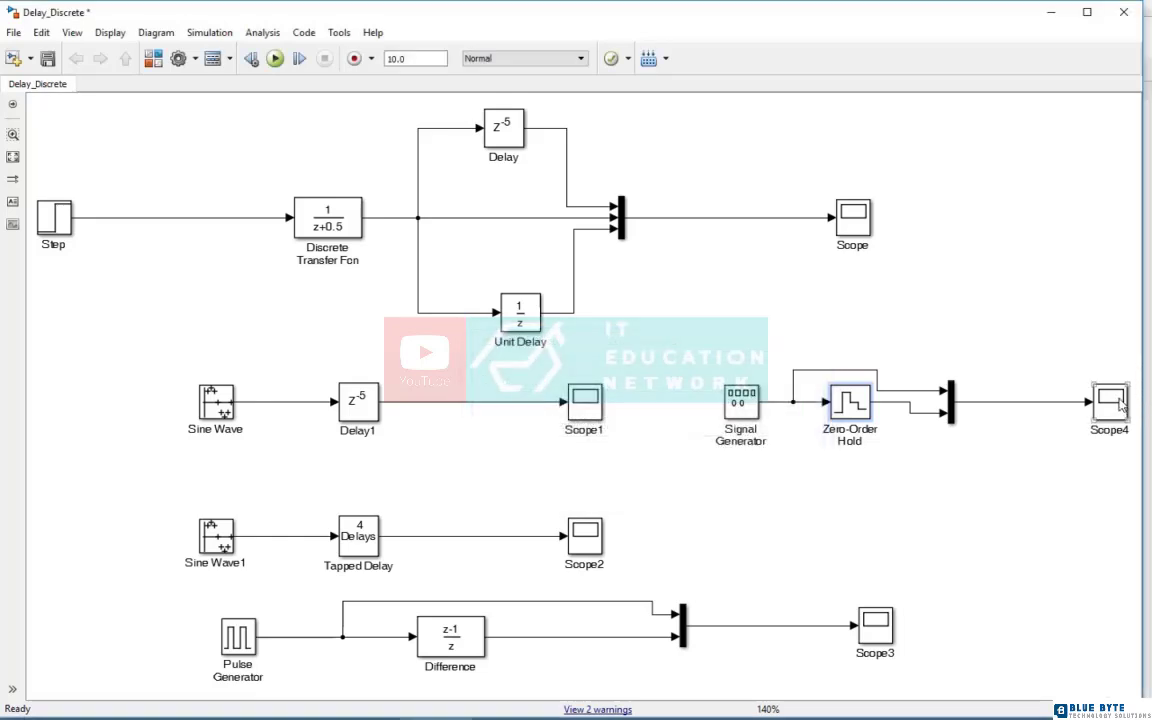
Run the simulation, compare the random signal with its zero-order hold output on Scope4, and close the plot window
click(275, 58)
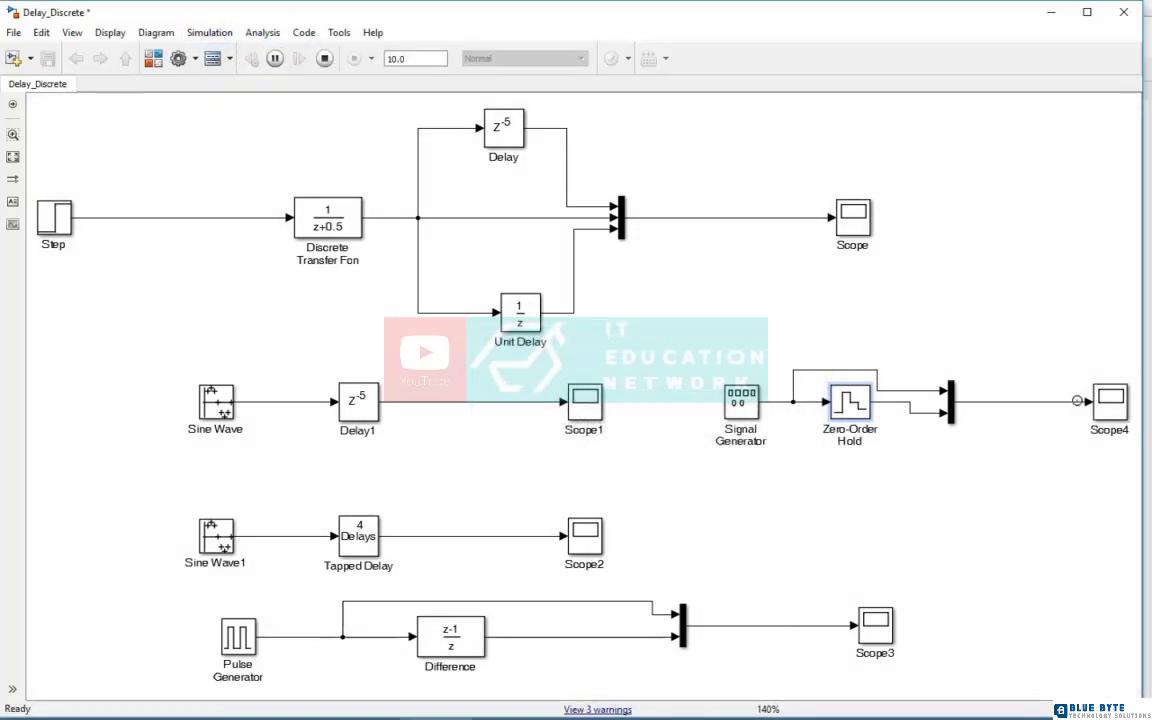
double_click(1106, 400)
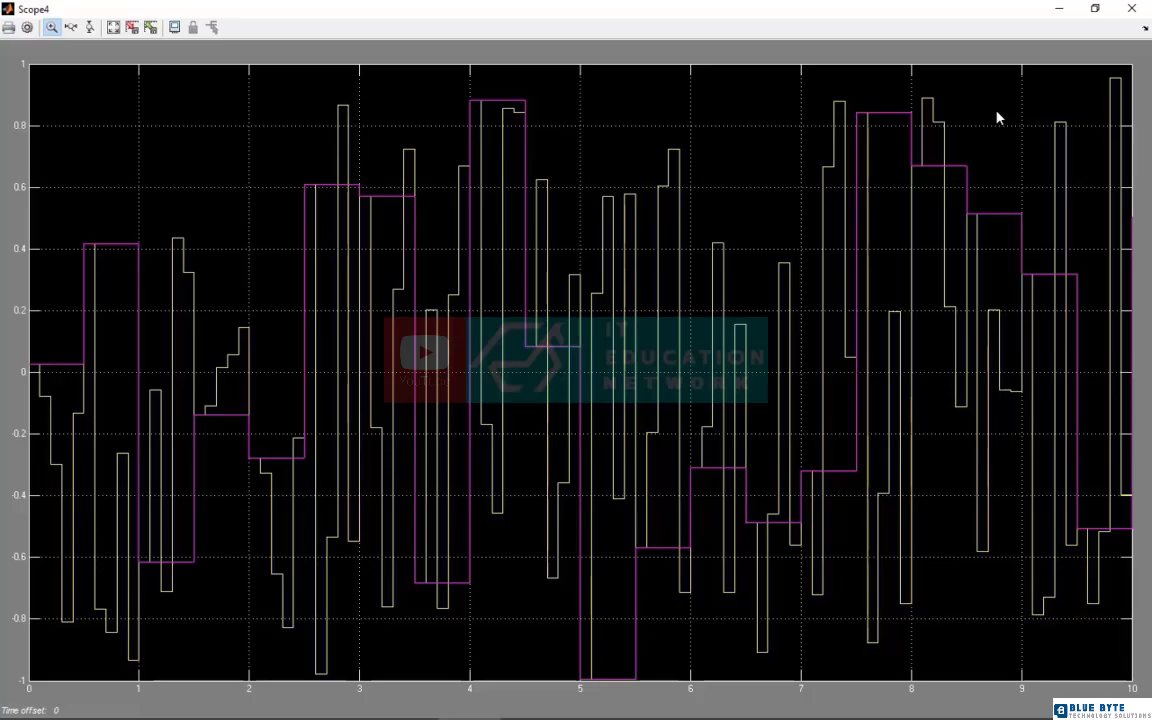
click(1132, 8)
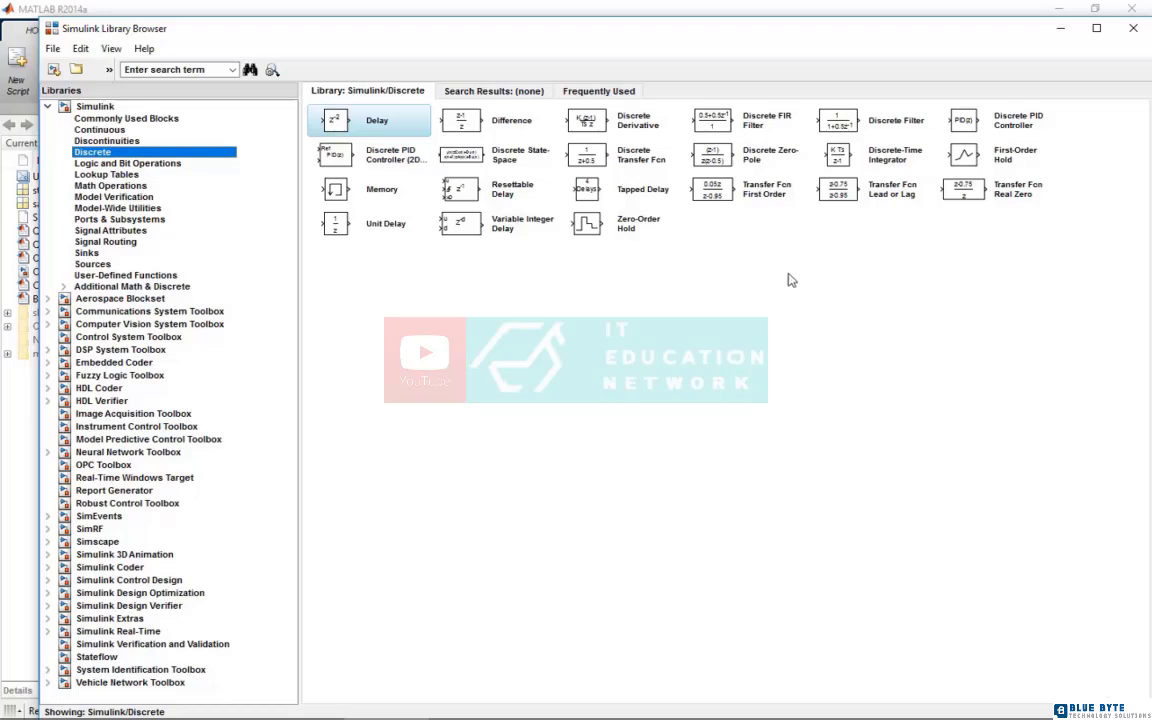
Look up the Discrete State-Space block in the Discrete library and switch to the PowerPoint slide on state space in discrete systems
click(510, 166)
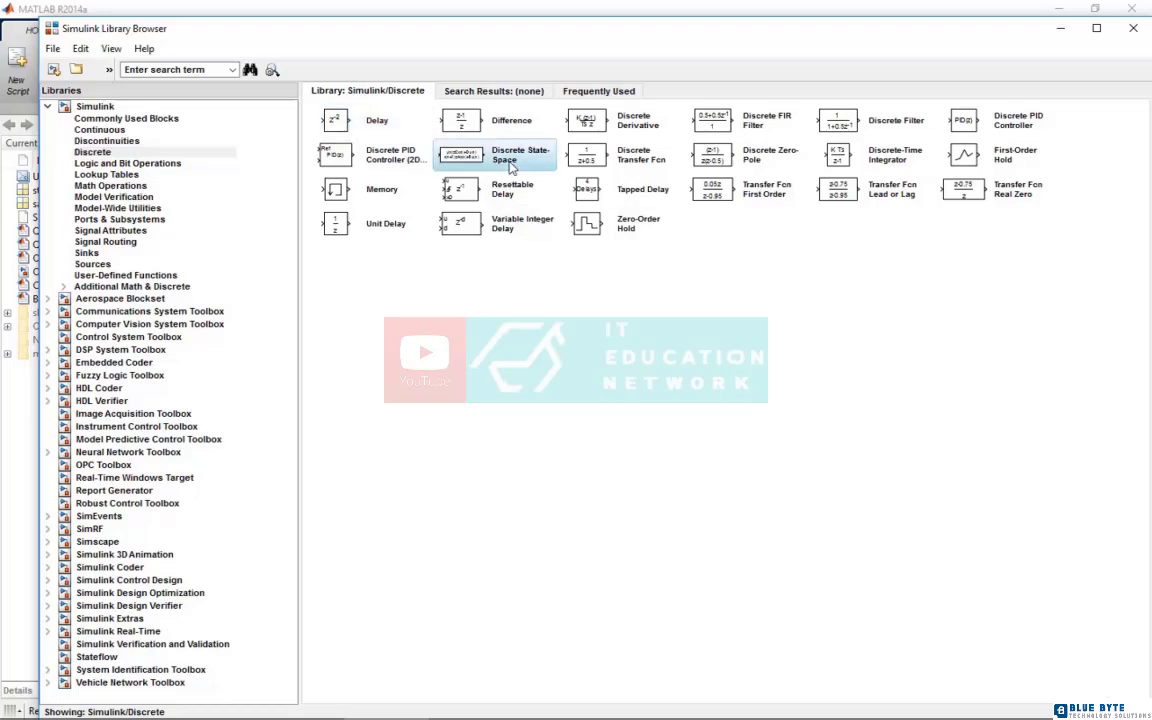
right_click(470, 156)
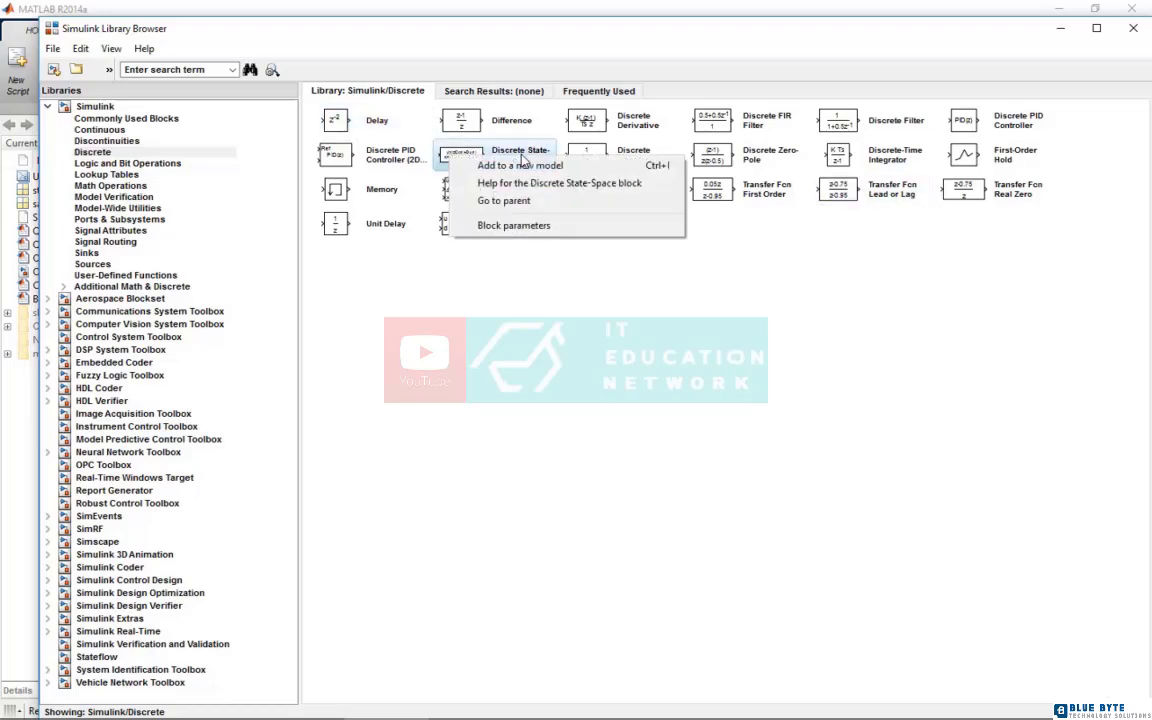
click(610, 338)
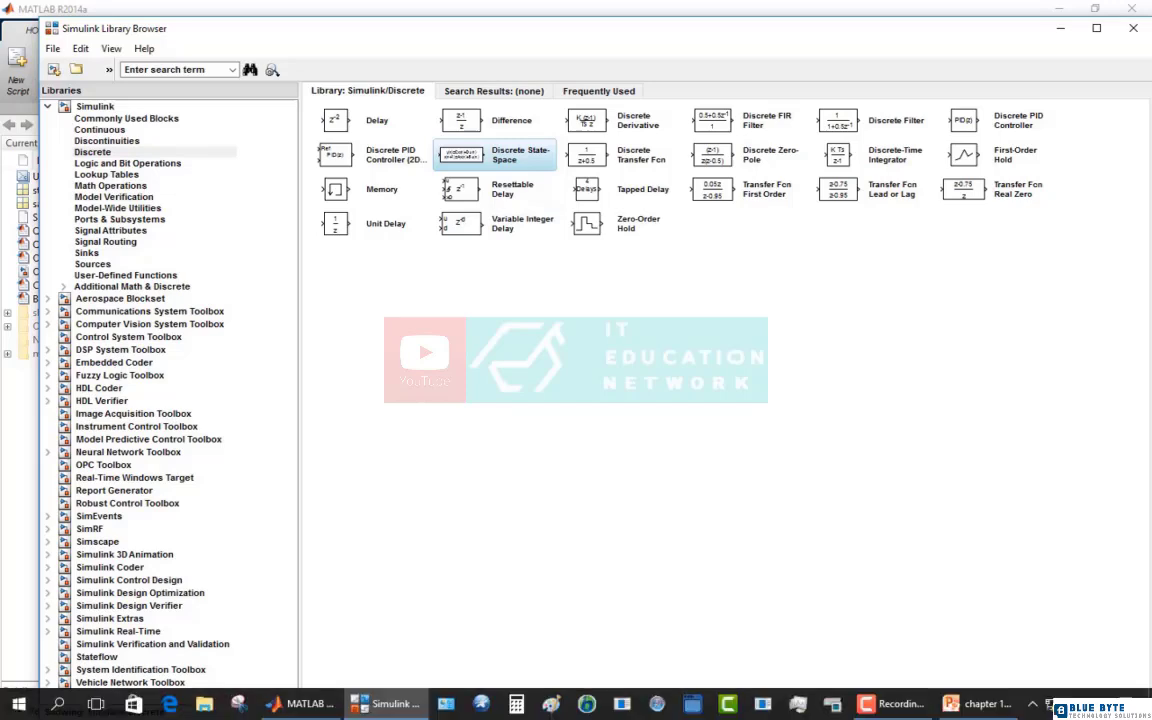
click(969, 708)
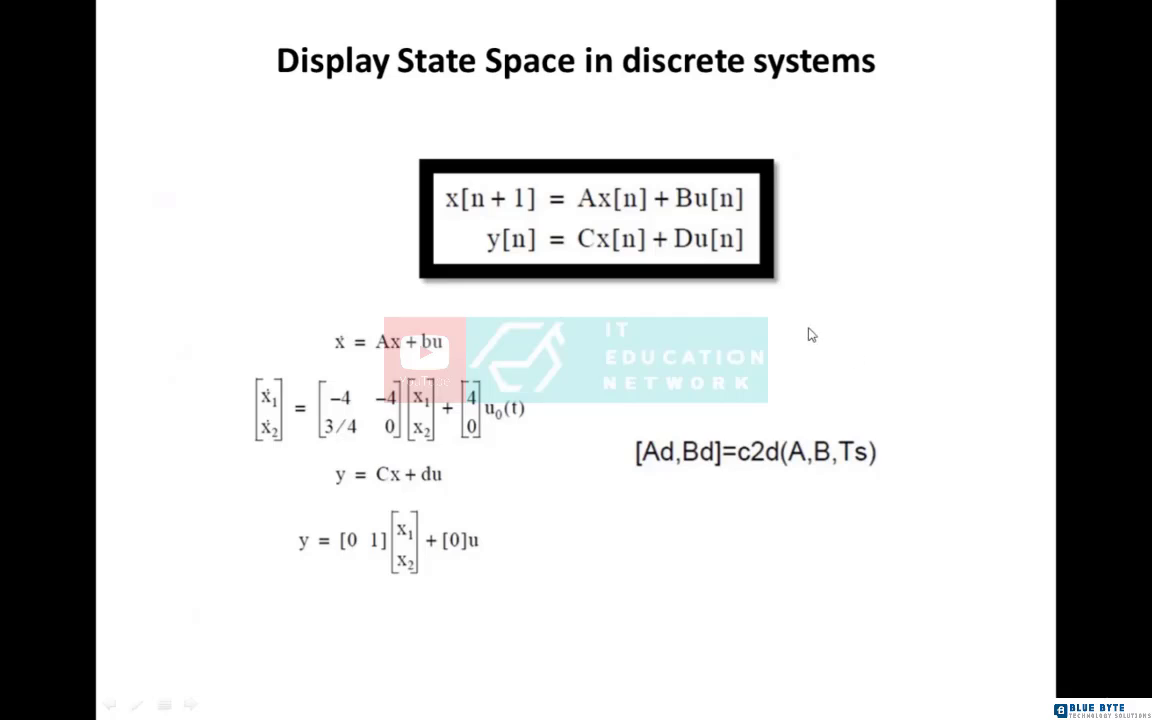